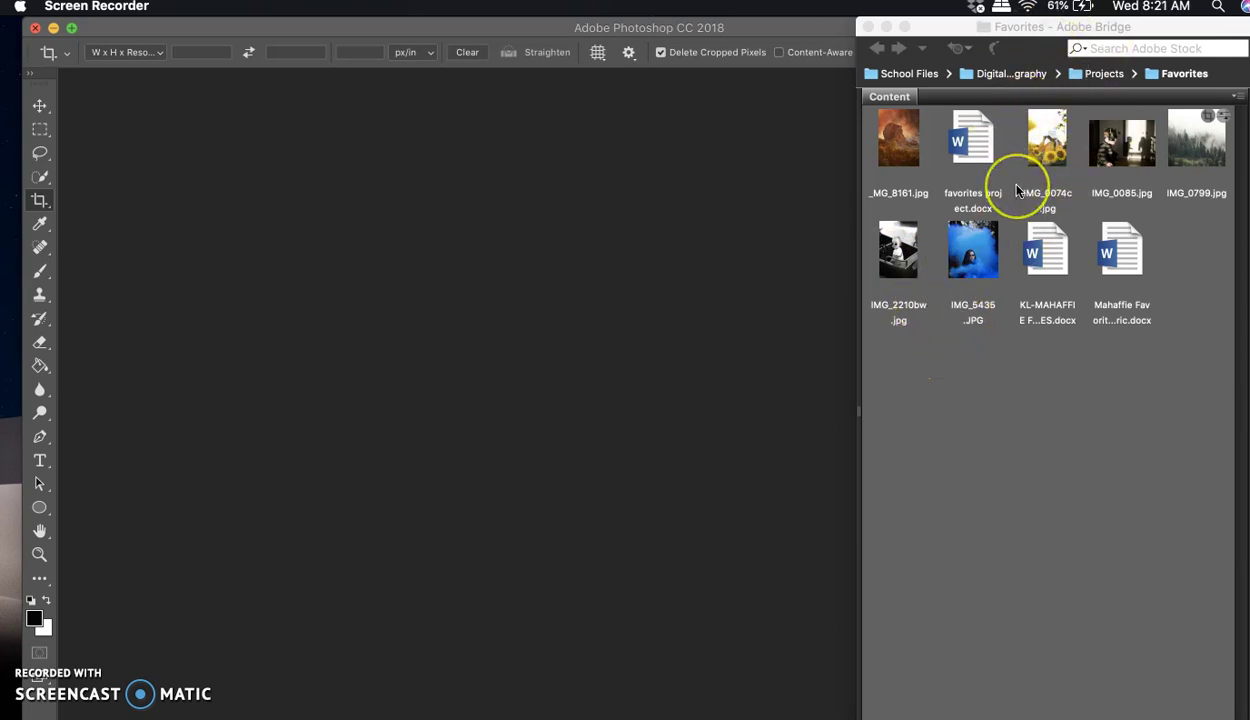
Widen the Bridge window showing the Favorites folder and set its workspace to Light Table
click(856, 208)
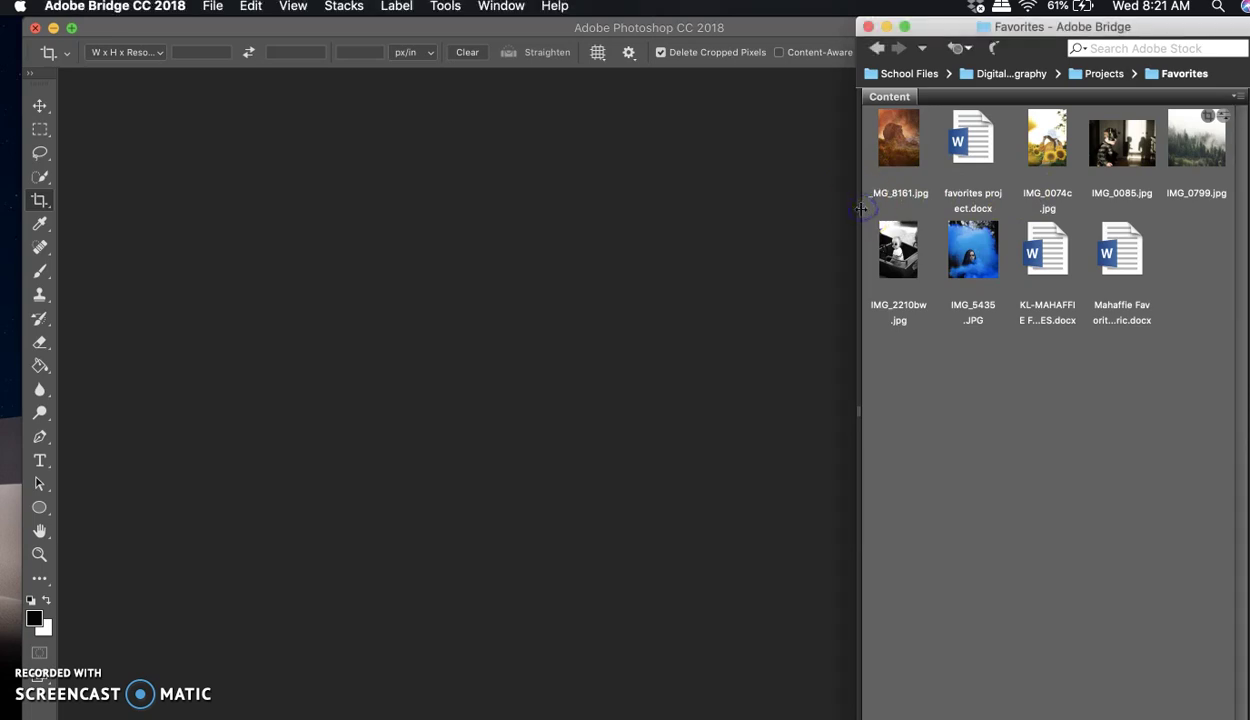
drag(856, 212, 560, 179)
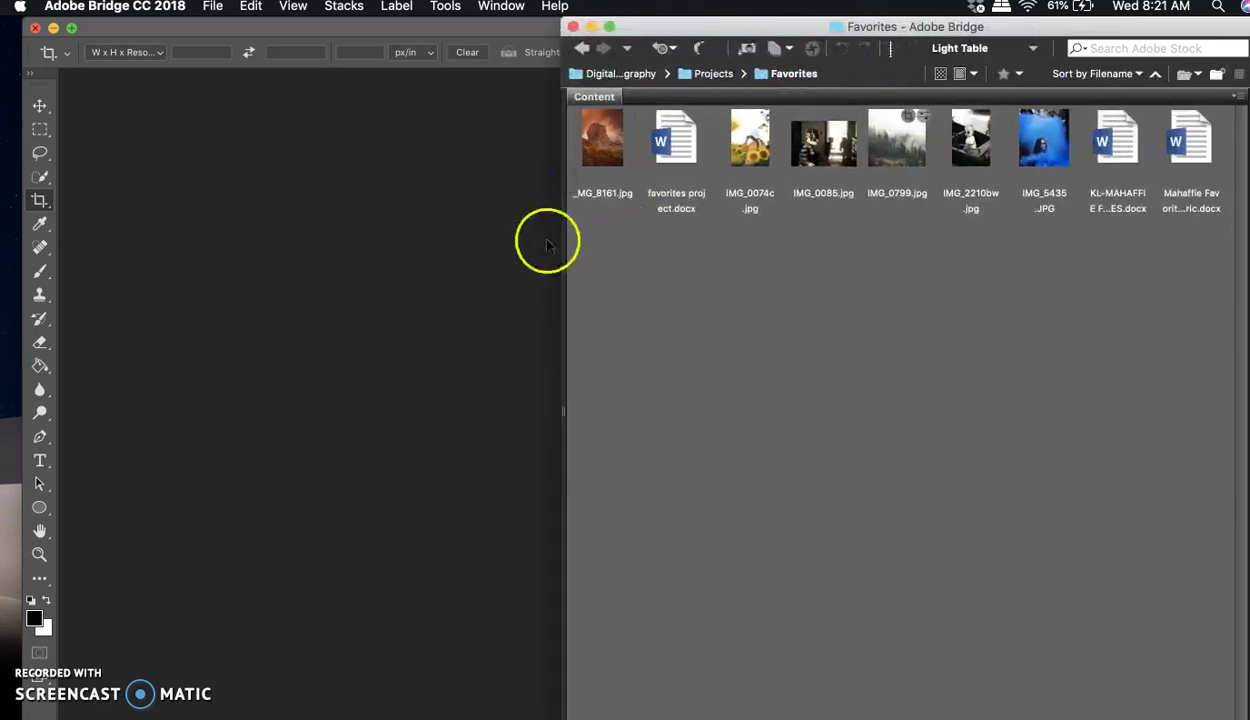
click(1033, 48)
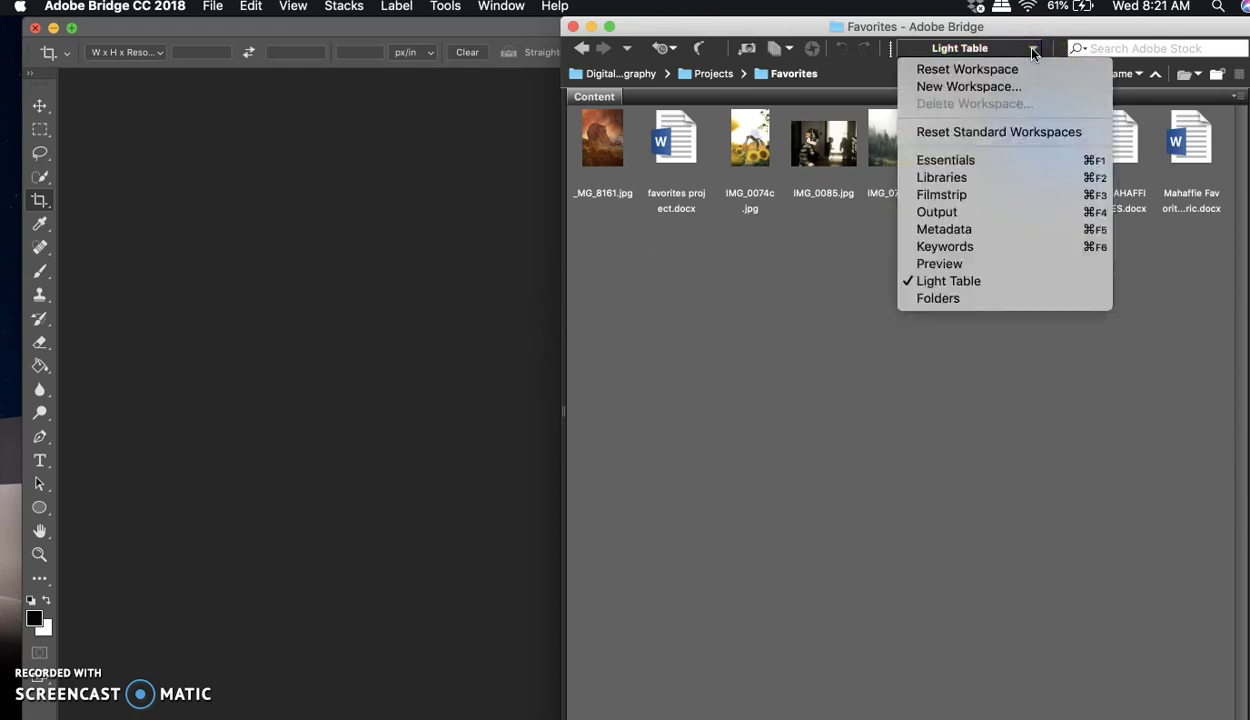
click(948, 281)
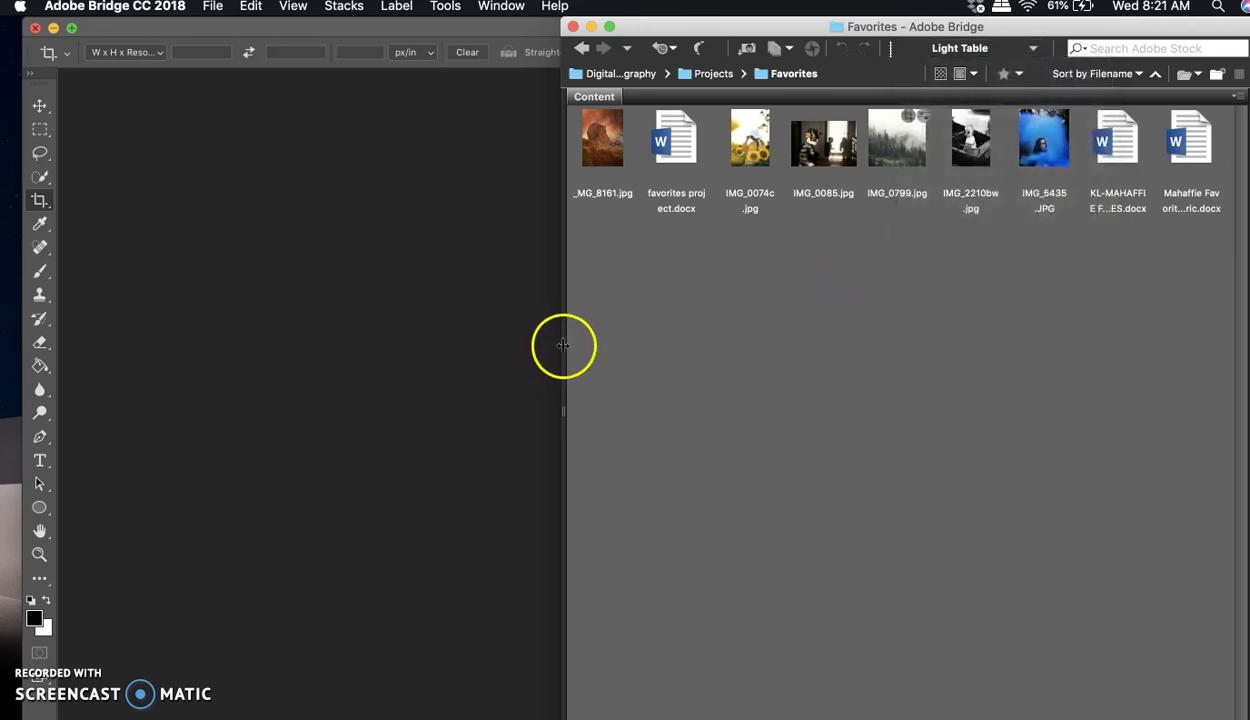
Narrow the Bridge window to a three-thumbnail-wide strip and bring the Photoshop window forward, shifting it slightly away from Bridge
drag(561, 343, 925, 363)
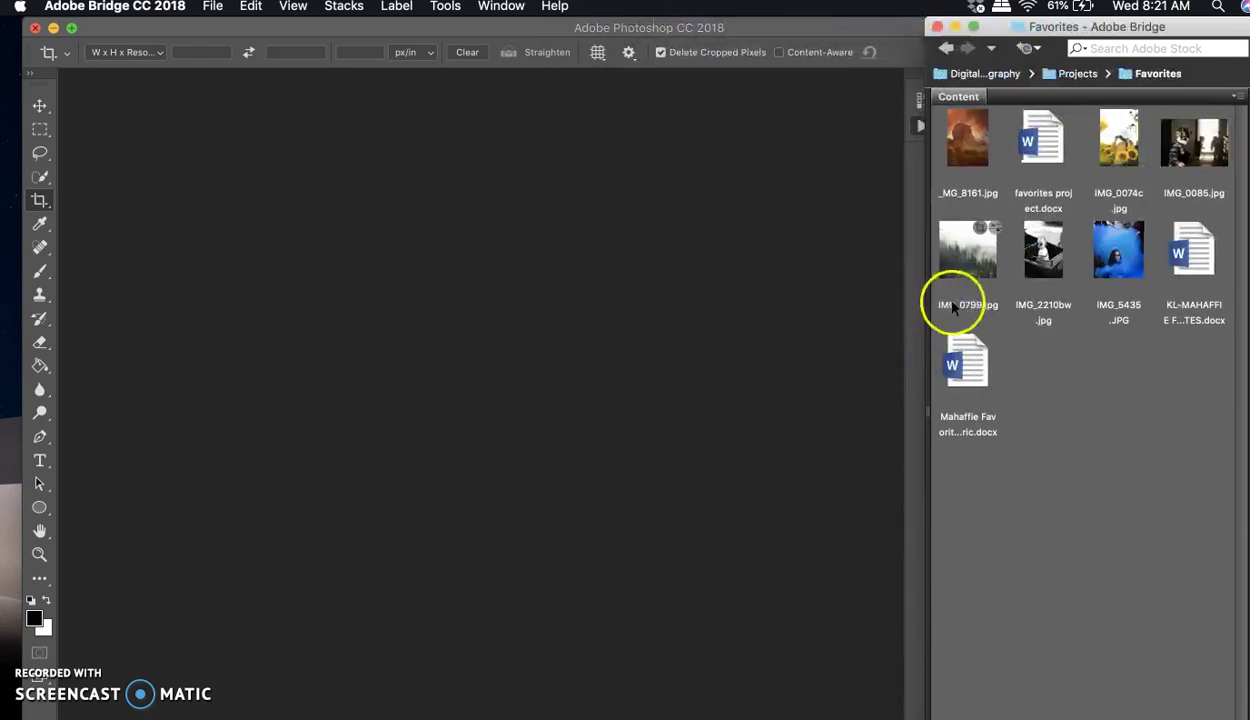
drag(929, 320, 1010, 321)
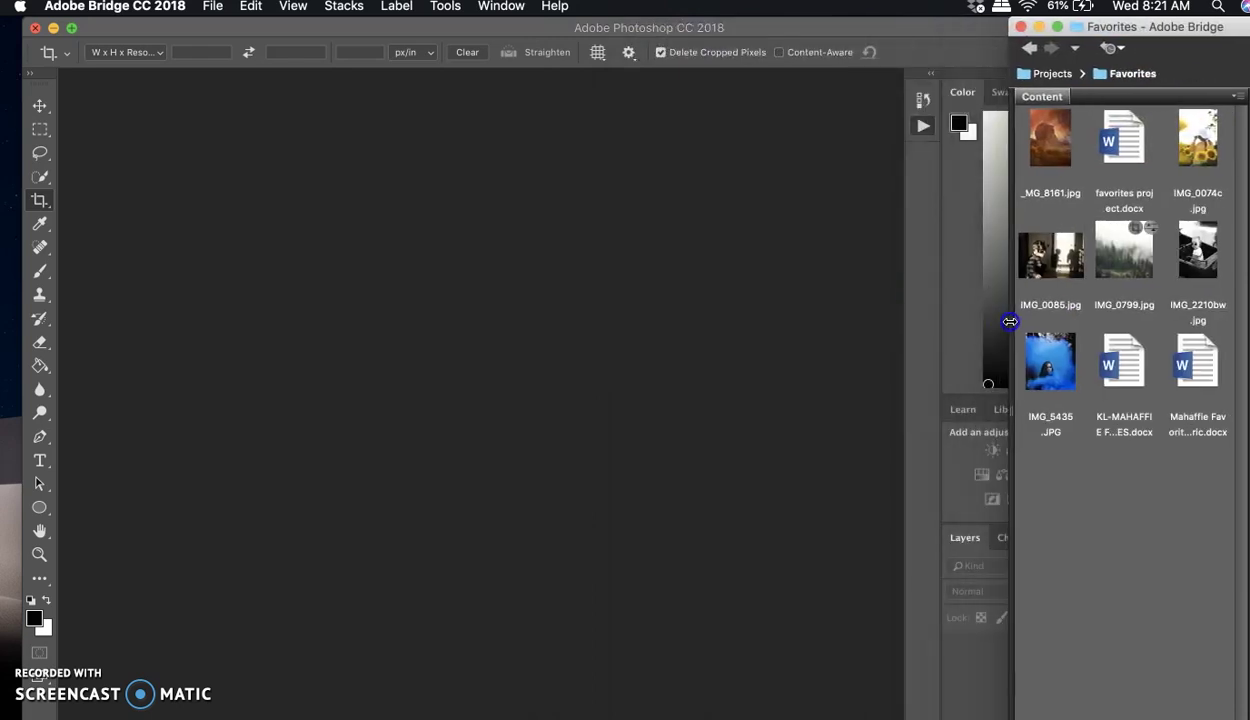
click(645, 33)
drag(645, 33, 621, 33)
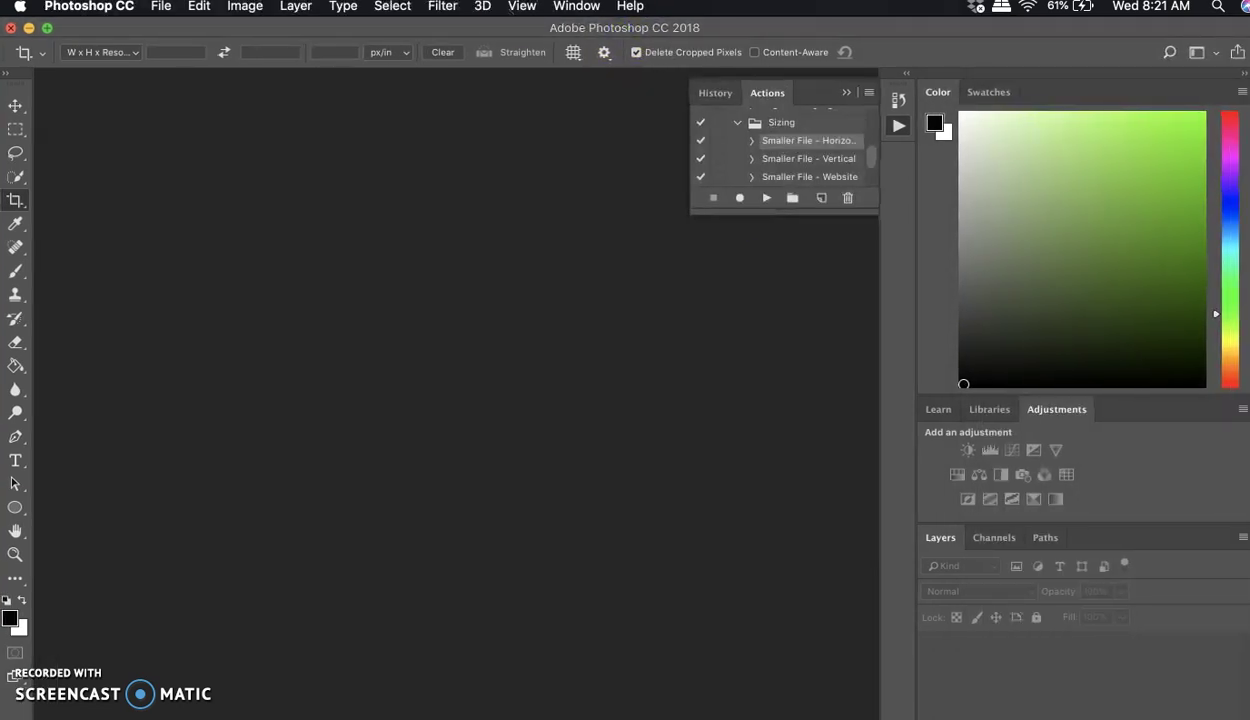
Start a new document in Photoshop and name it with the owner's last name followed by Favorites
click(163, 9)
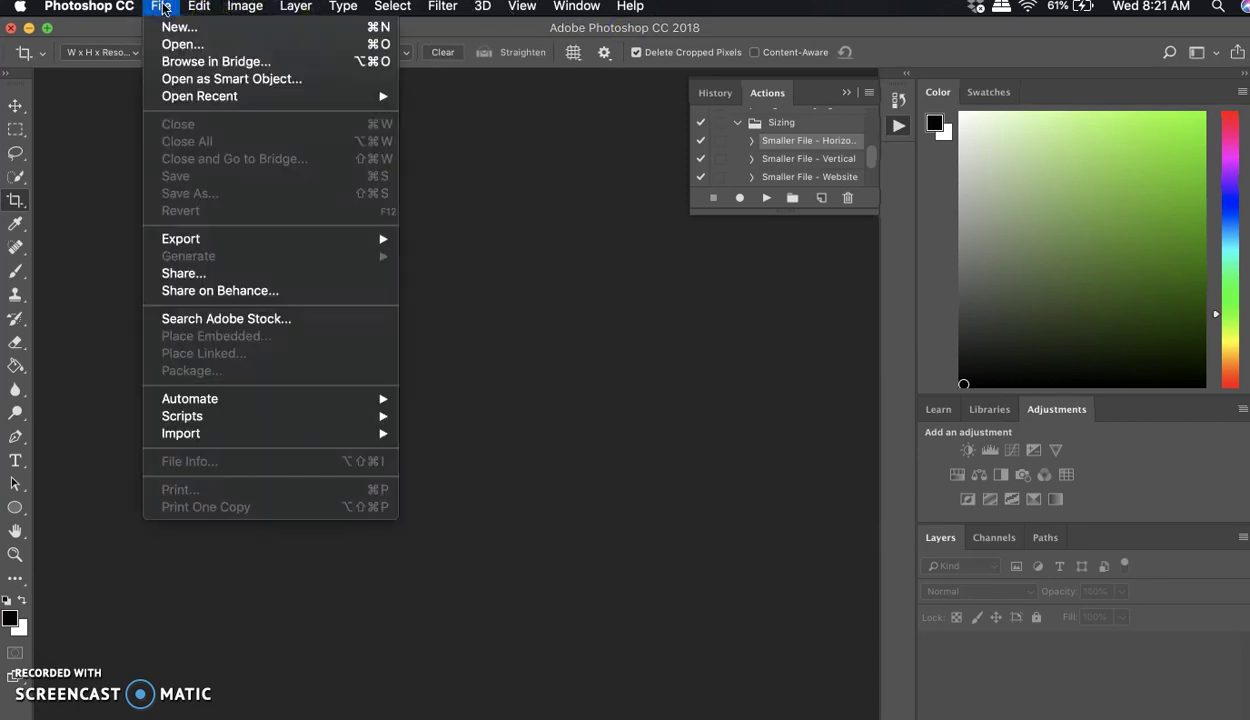
click(163, 27)
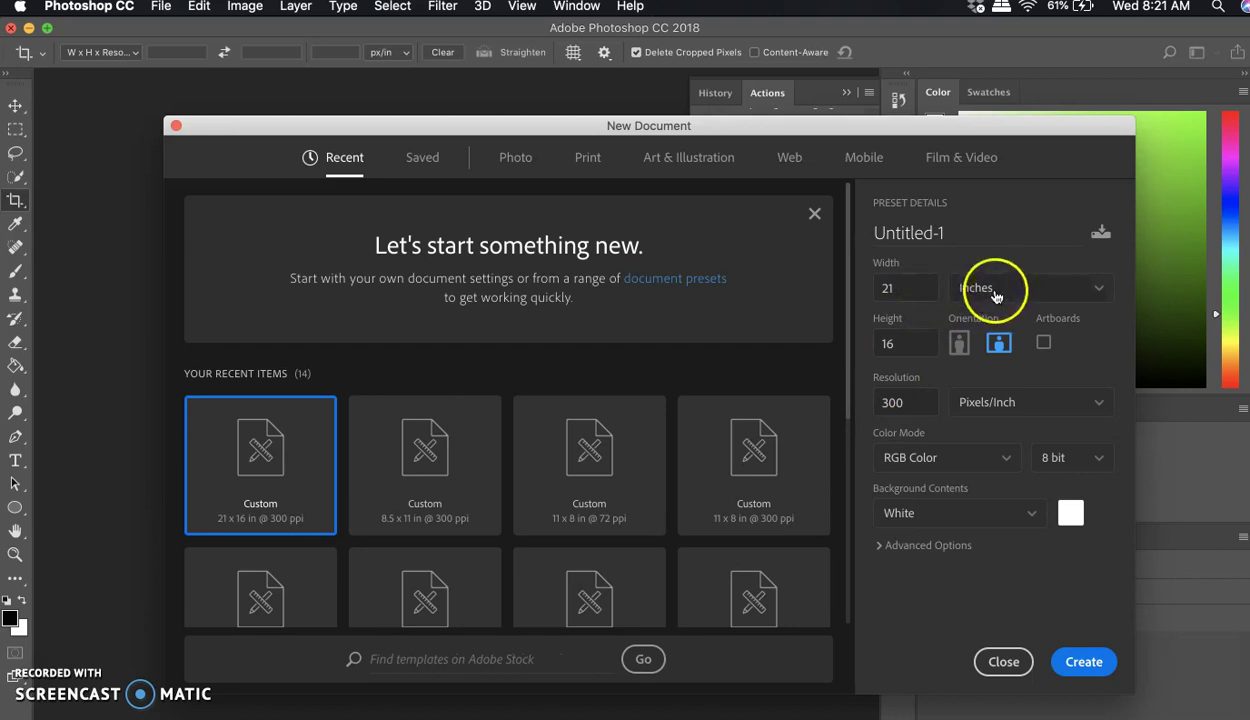
click(947, 233)
drag(947, 233, 854, 235)
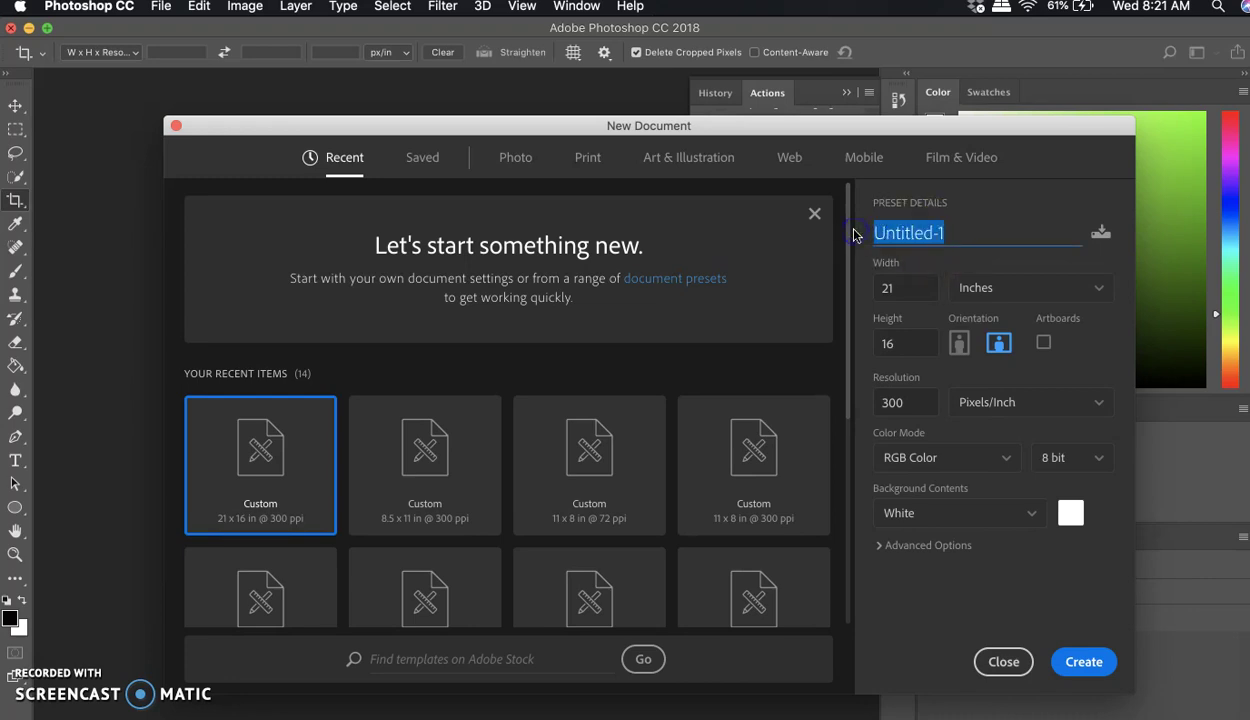
text(Thi)
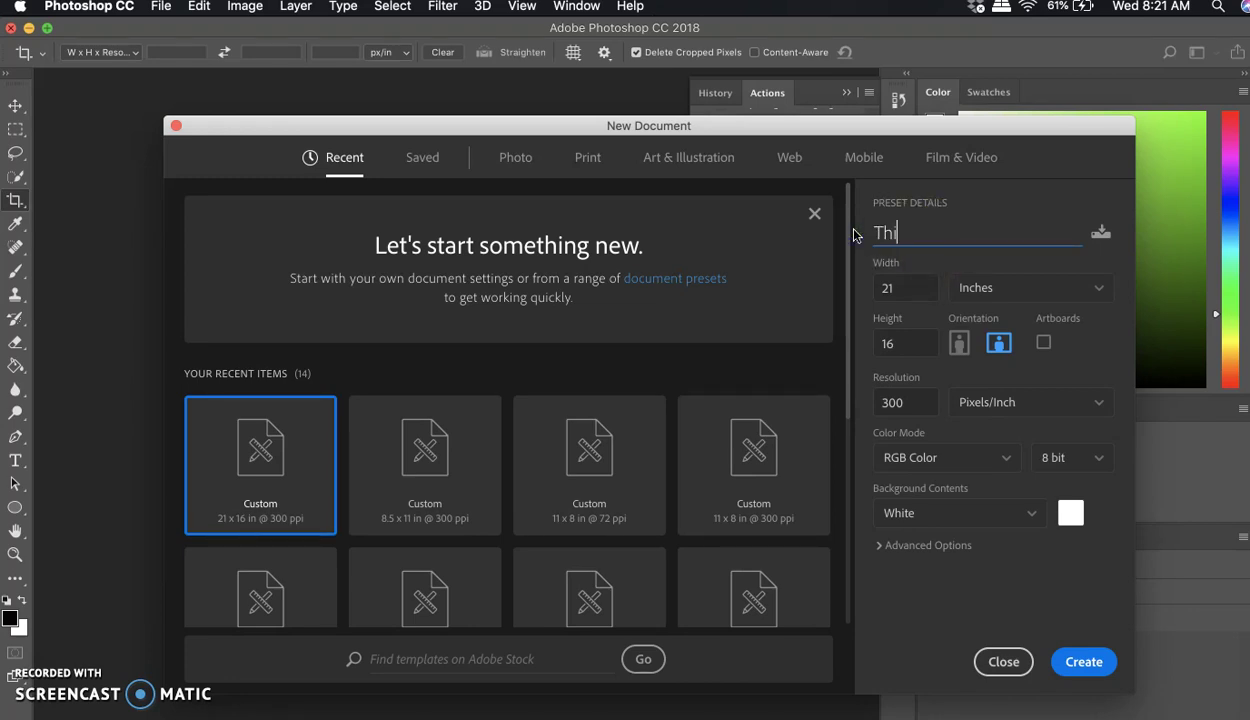
text(elFavorites)
Set the new document's width to 20 inches
click(909, 288)
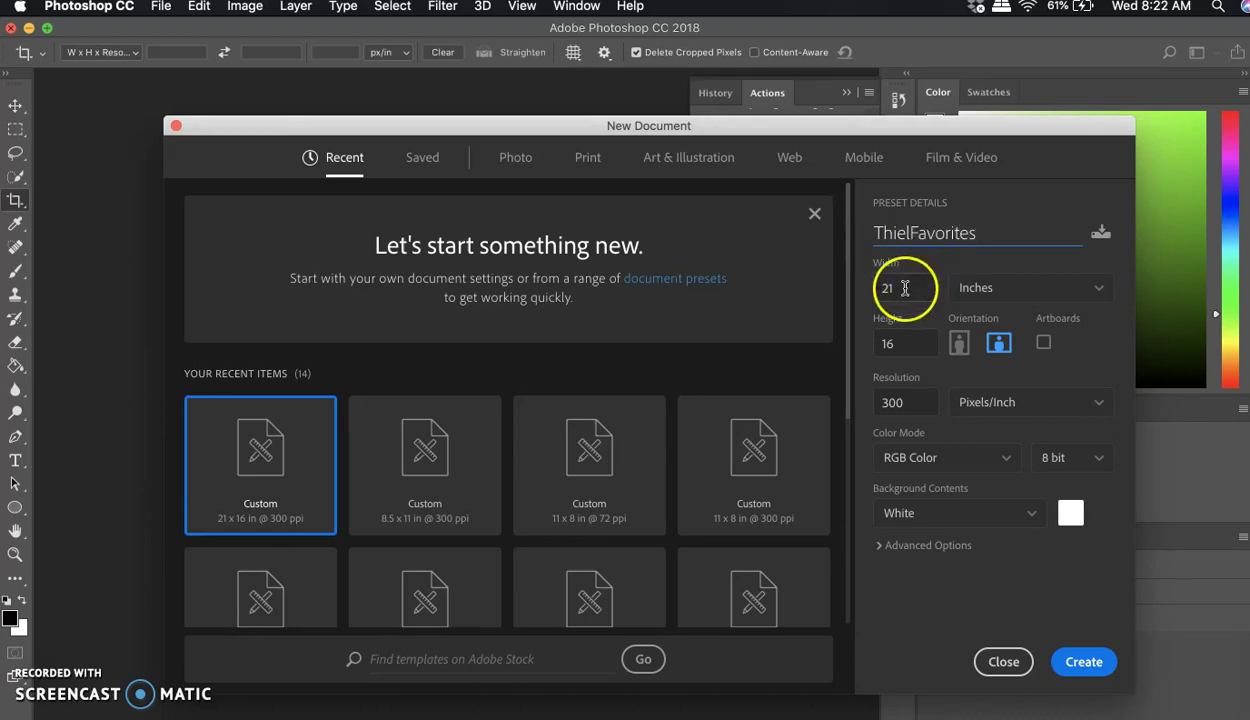
double_click(902, 287)
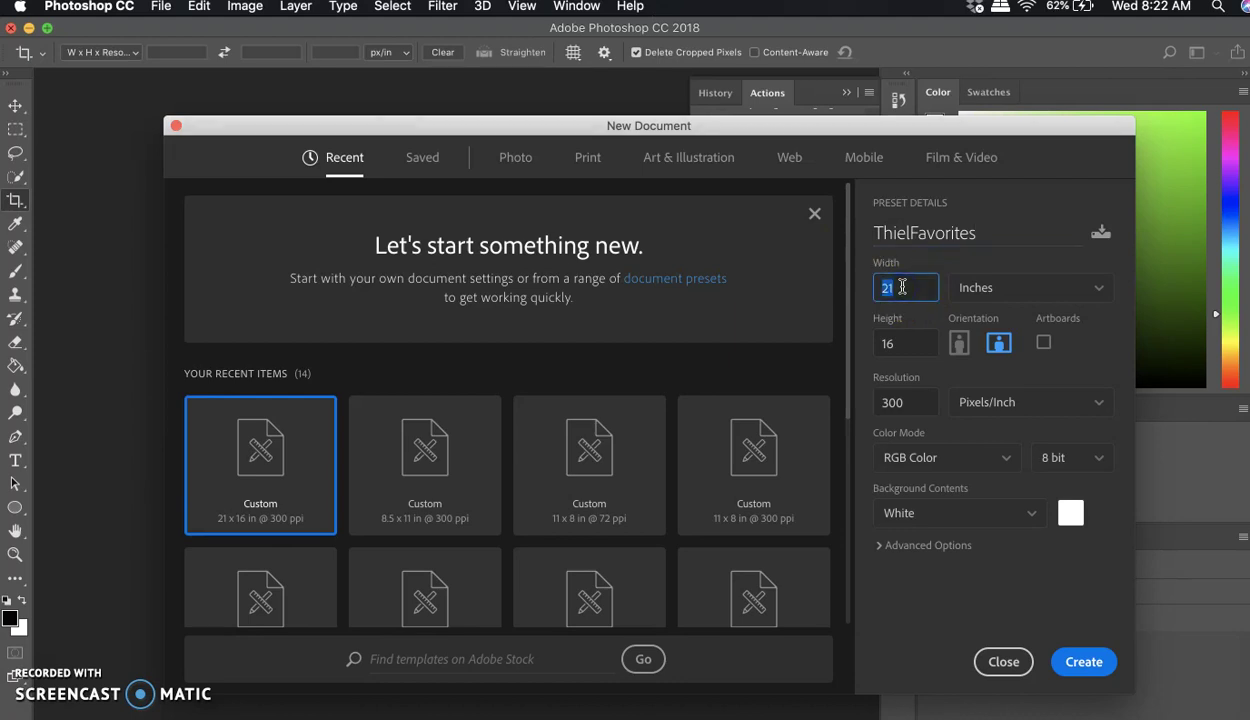
text(0)
key(BackSpace)
text(20)
click(975, 298)
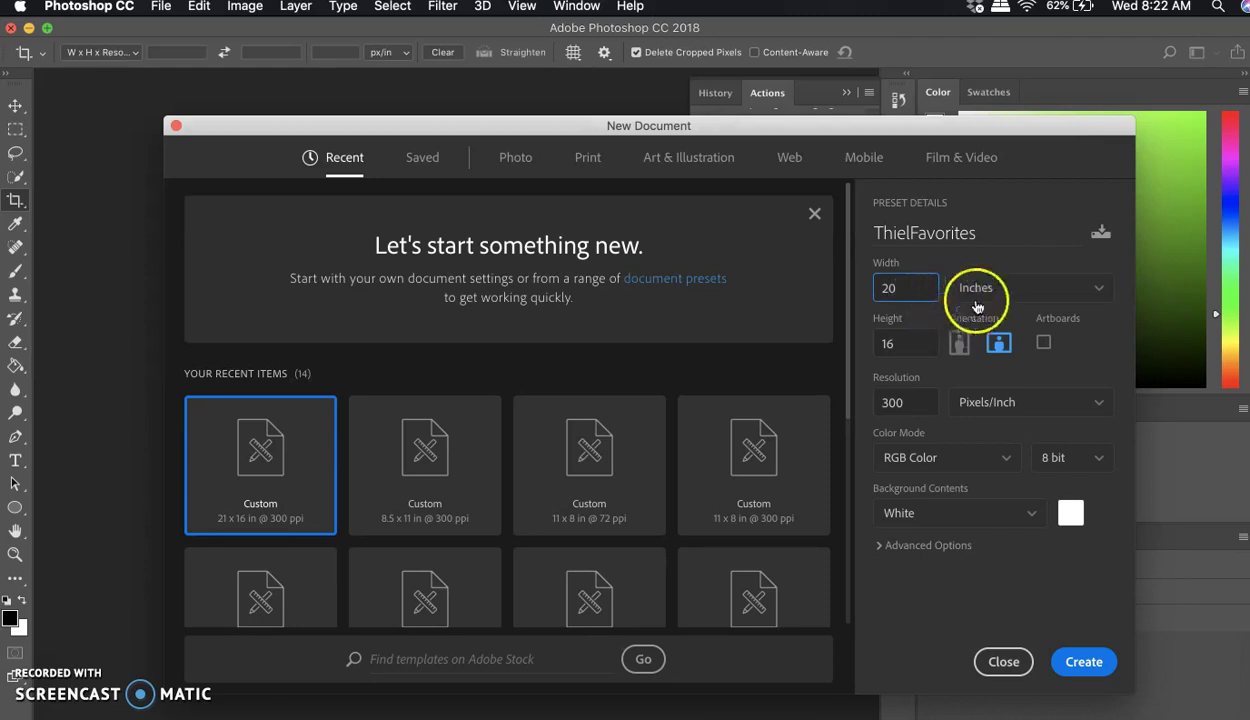
Set the document height to 10 inches and create the document
double_click(900, 343)
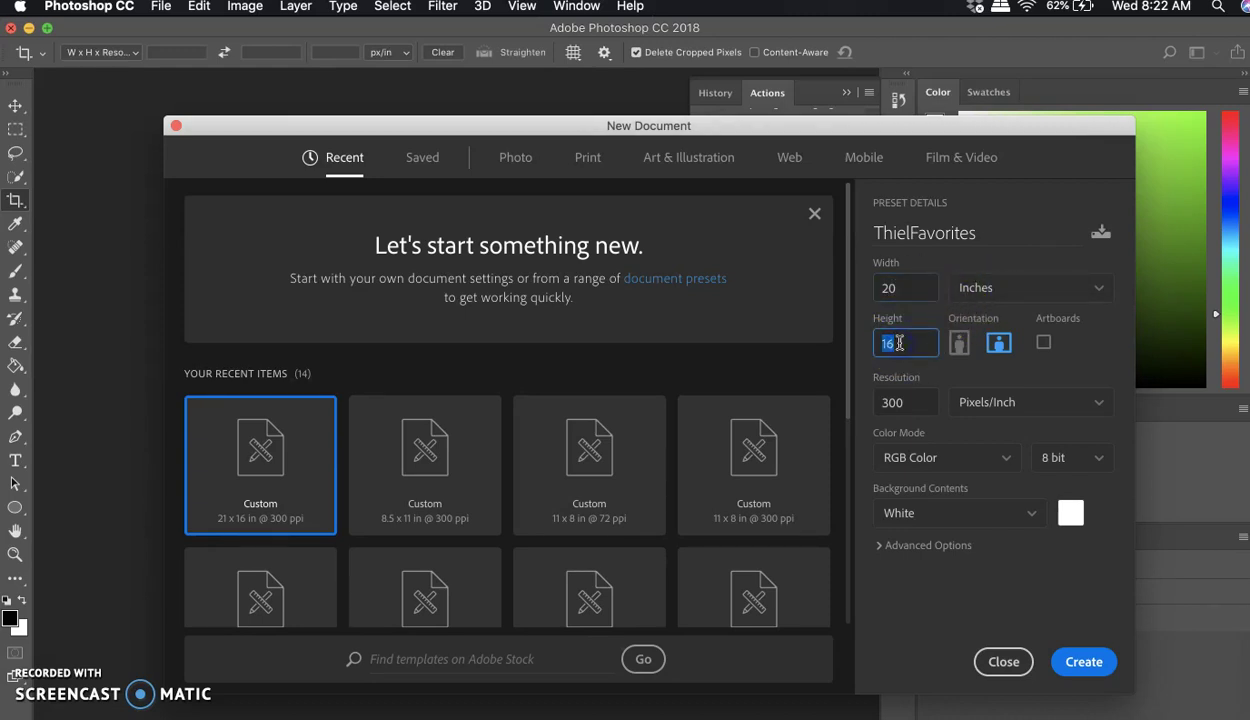
text(10)
click(930, 398)
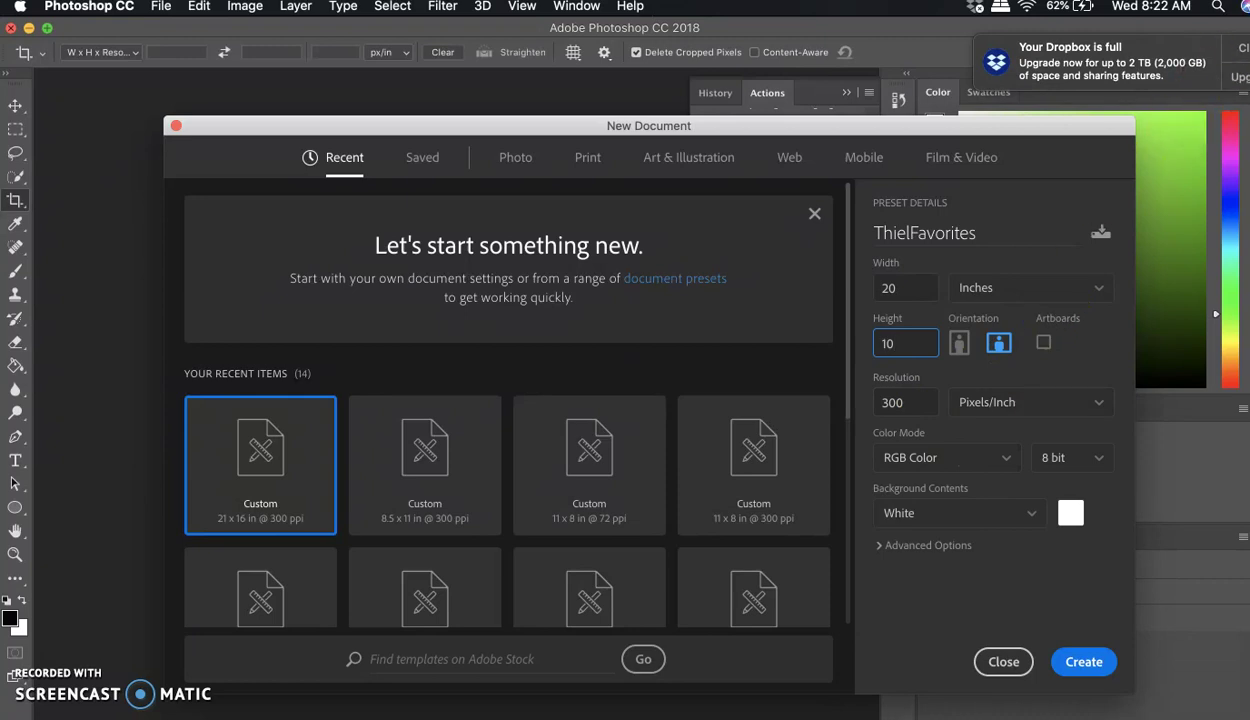
click(1238, 48)
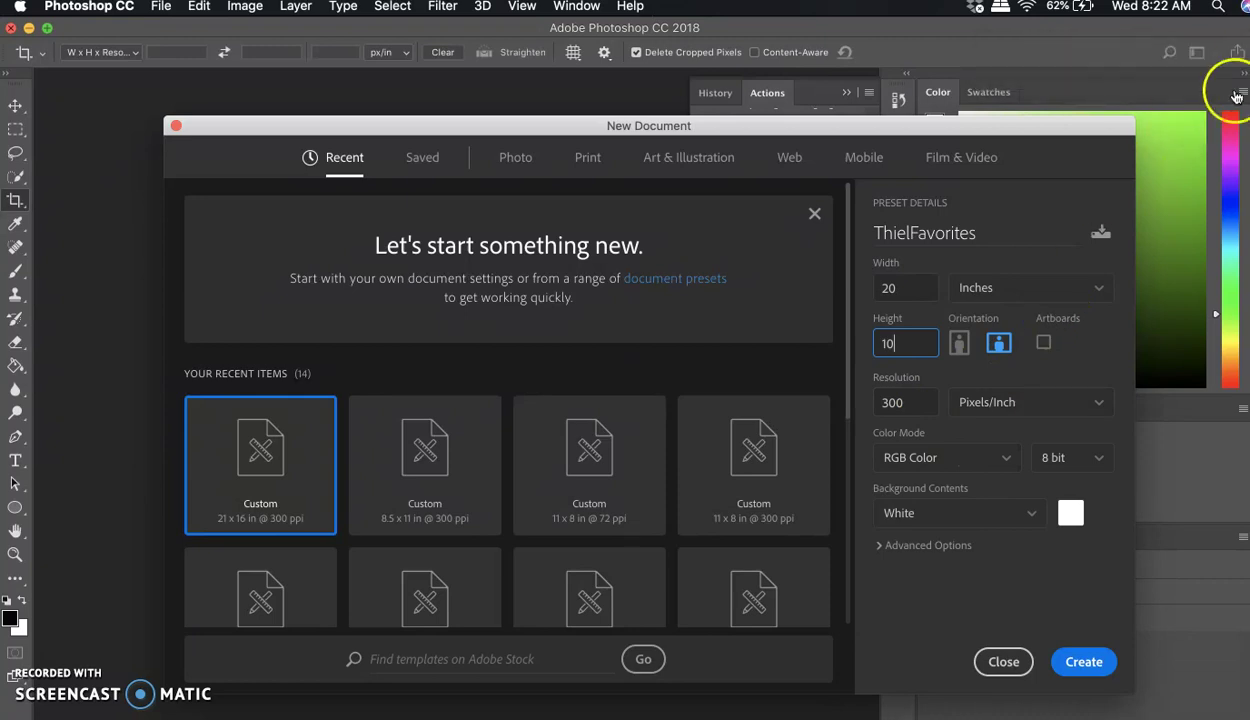
click(1084, 662)
click(1084, 662)
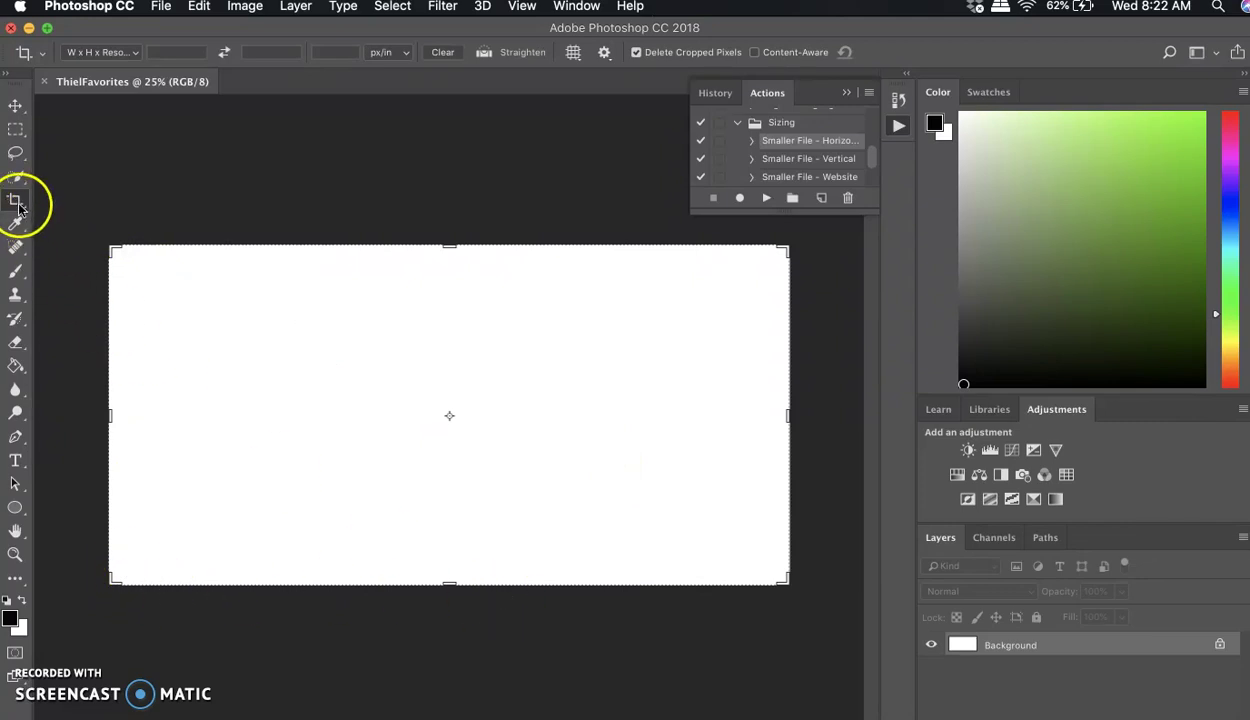
Switch to the Move tool and narrow the Photoshop window so the Bridge thumbnails stay reachable beside it
click(15, 105)
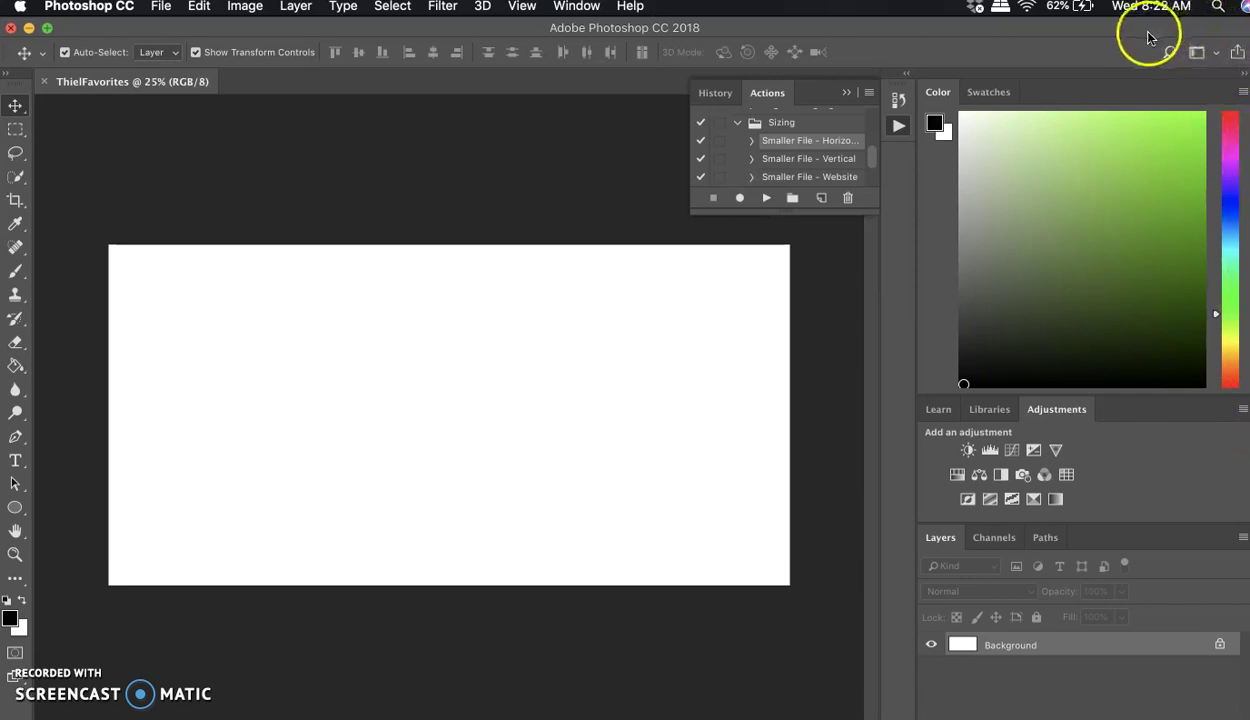
drag(1081, 31, 1040, 35)
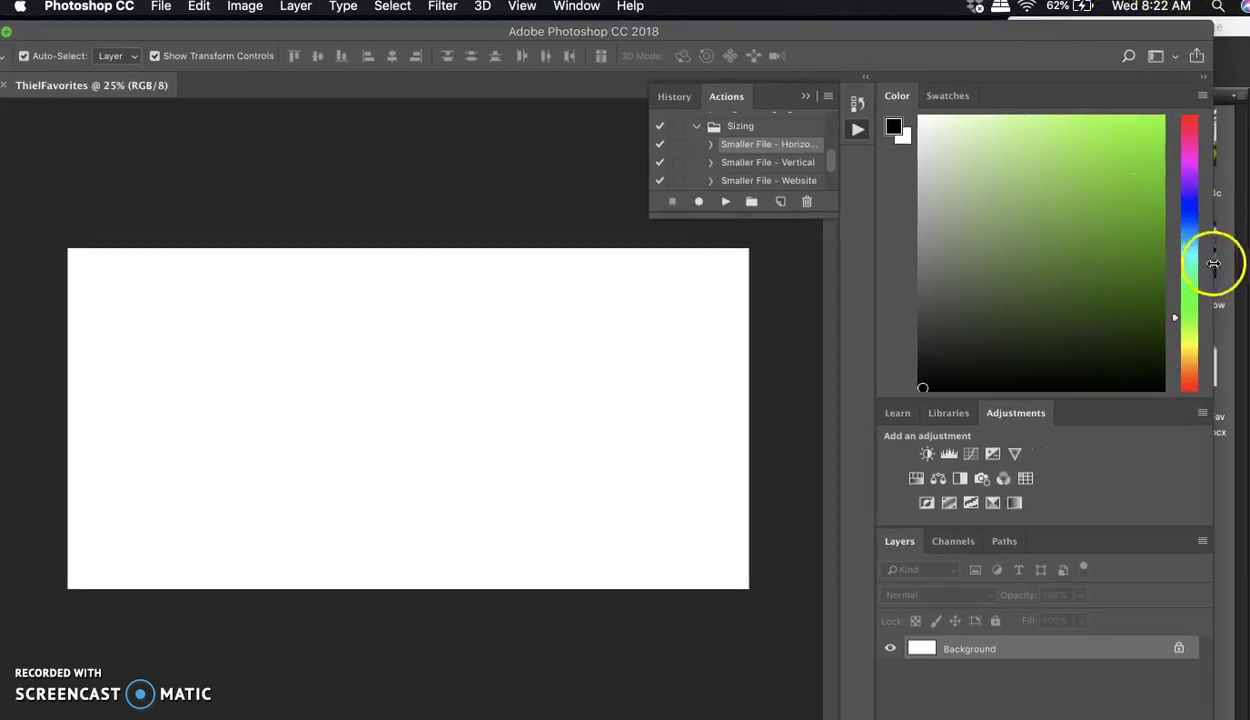
drag(1212, 267, 1012, 256)
drag(876, 33, 923, 29)
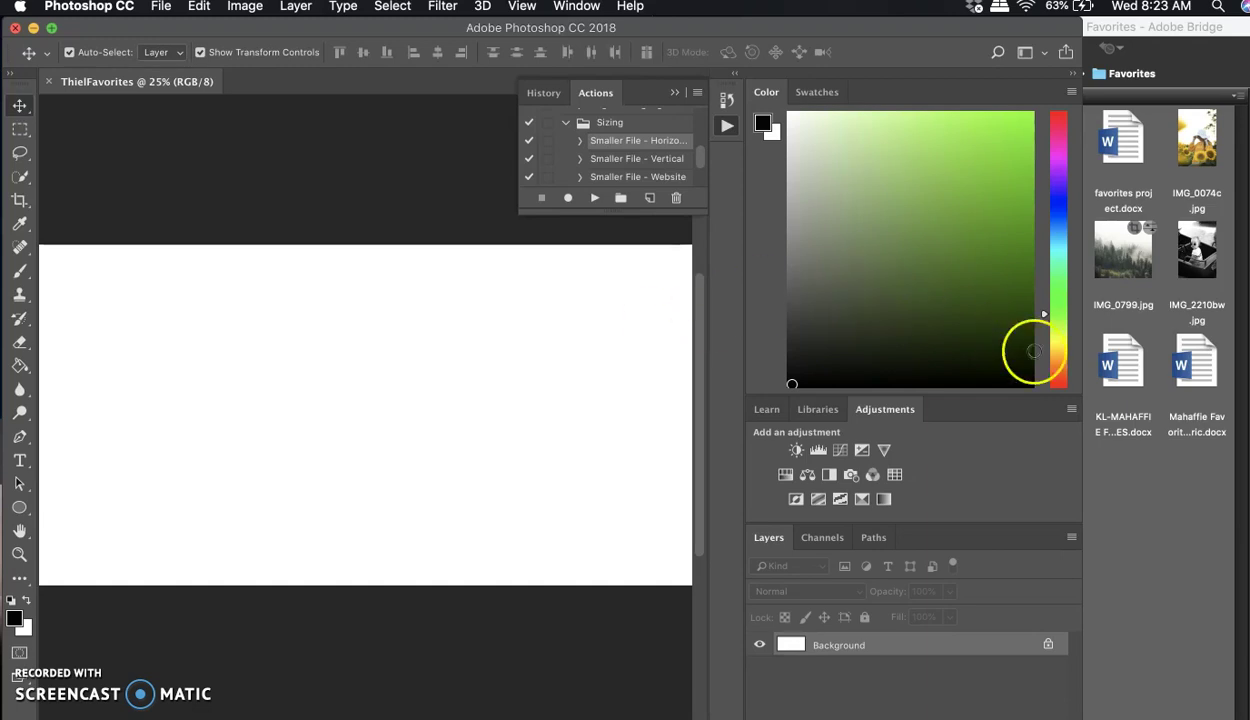
Place _MG_8161.jpg from Bridge into the document and position it on the left part of the canvas
click(1165, 30)
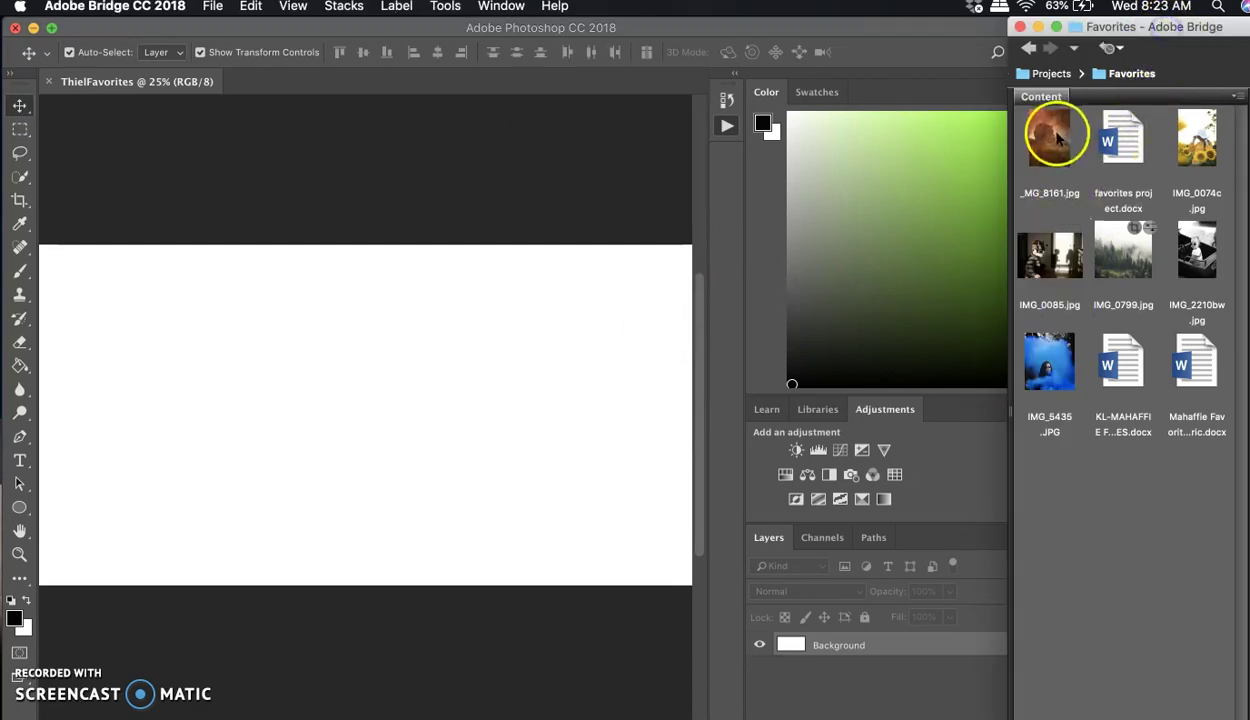
click(1055, 137)
drag(1055, 137, 422, 403)
drag(272, 397, 238, 399)
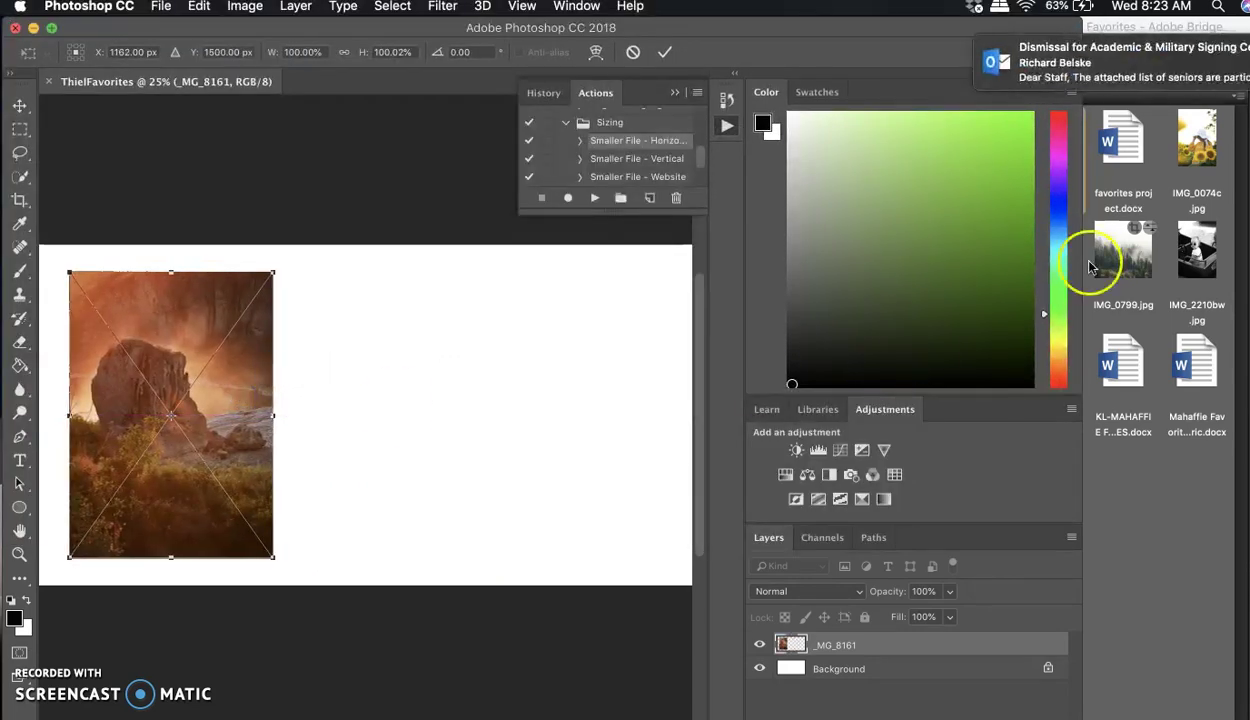
Try to place IMG_0074c.jpg from Bridge while the _MG_8161 placement is still open
click(1200, 148)
drag(1210, 150, 580, 378)
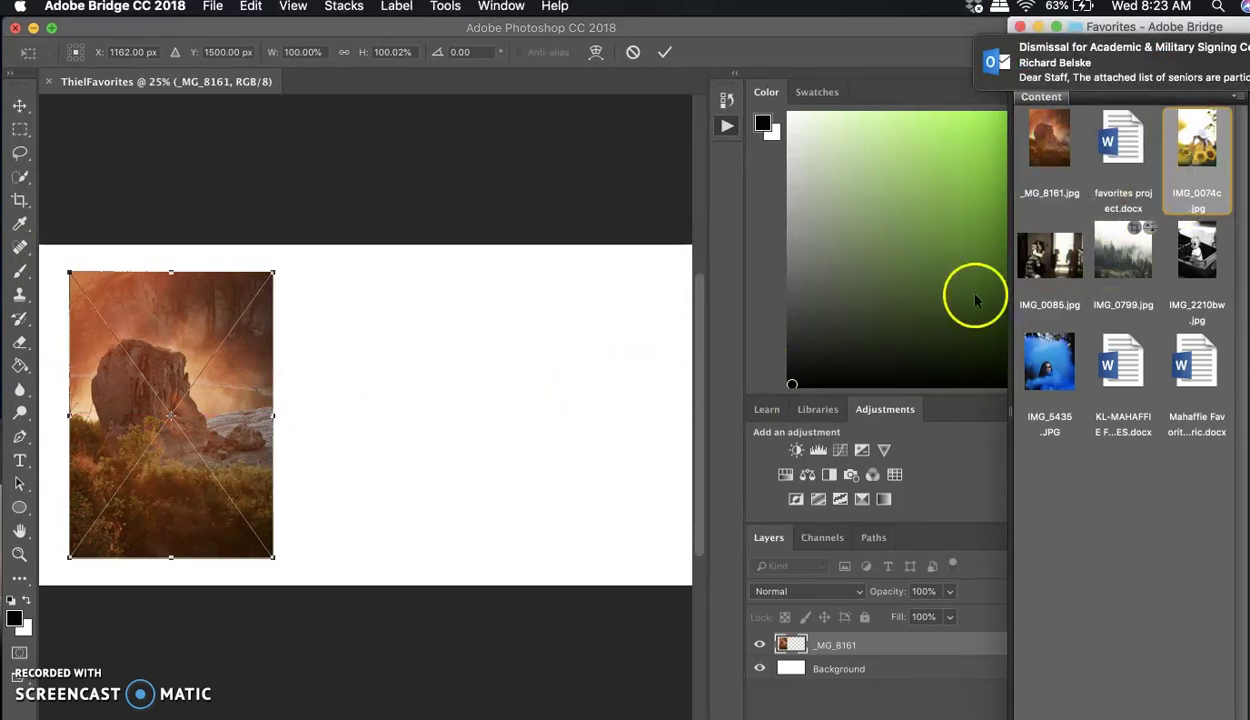
drag(1170, 160, 430, 413)
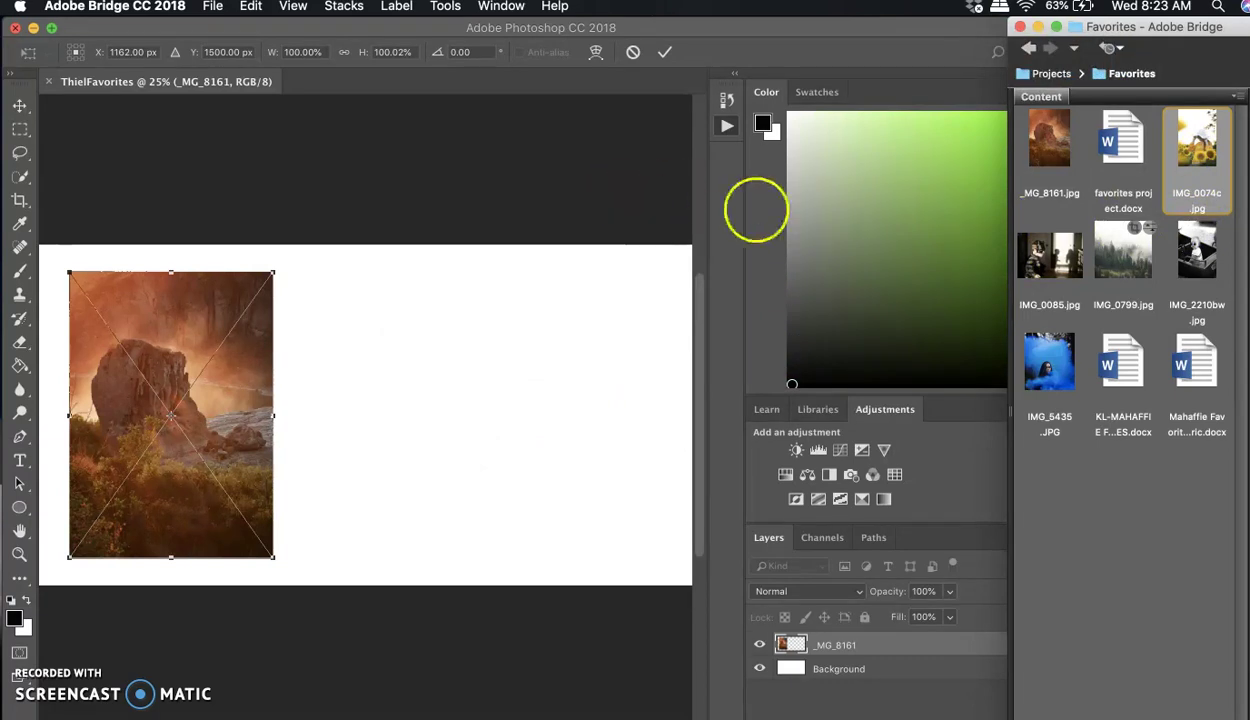
click(768, 31)
drag(1190, 160, 476, 455)
click(1046, 502)
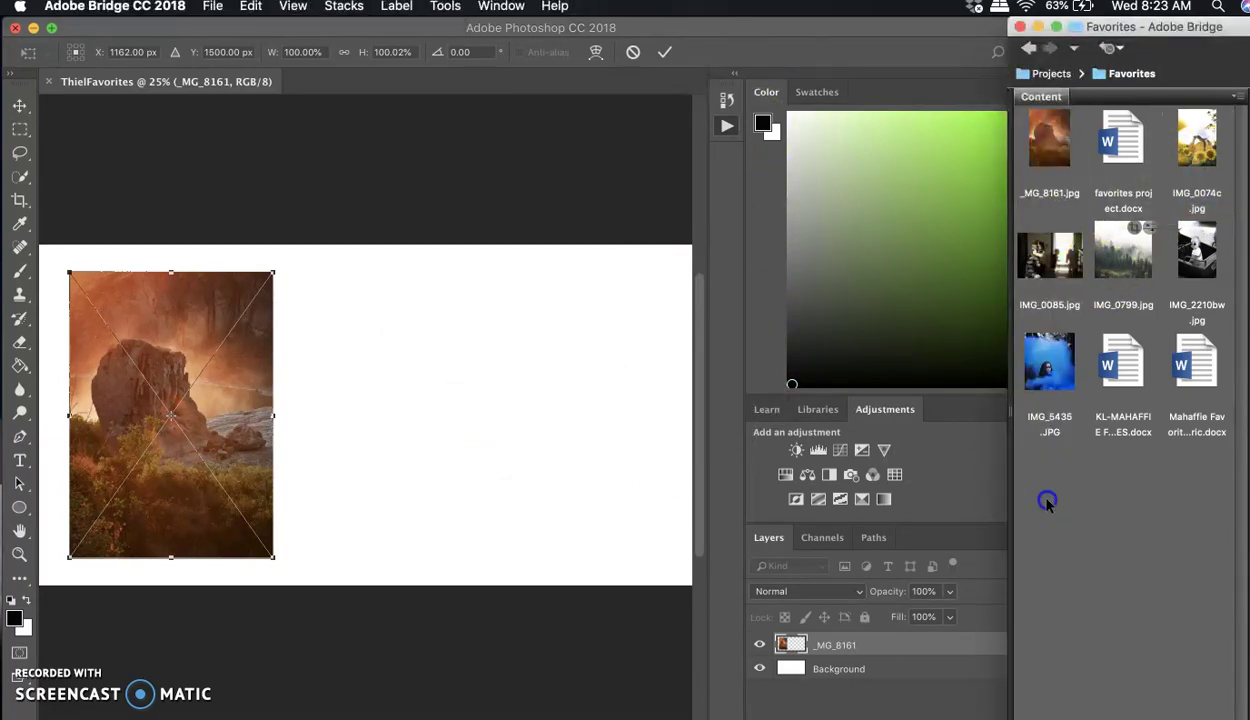
Commit the _MG_8161 placement, and place and commit IMG_0074c.jpg from Bridge on the canvas
click(300, 417)
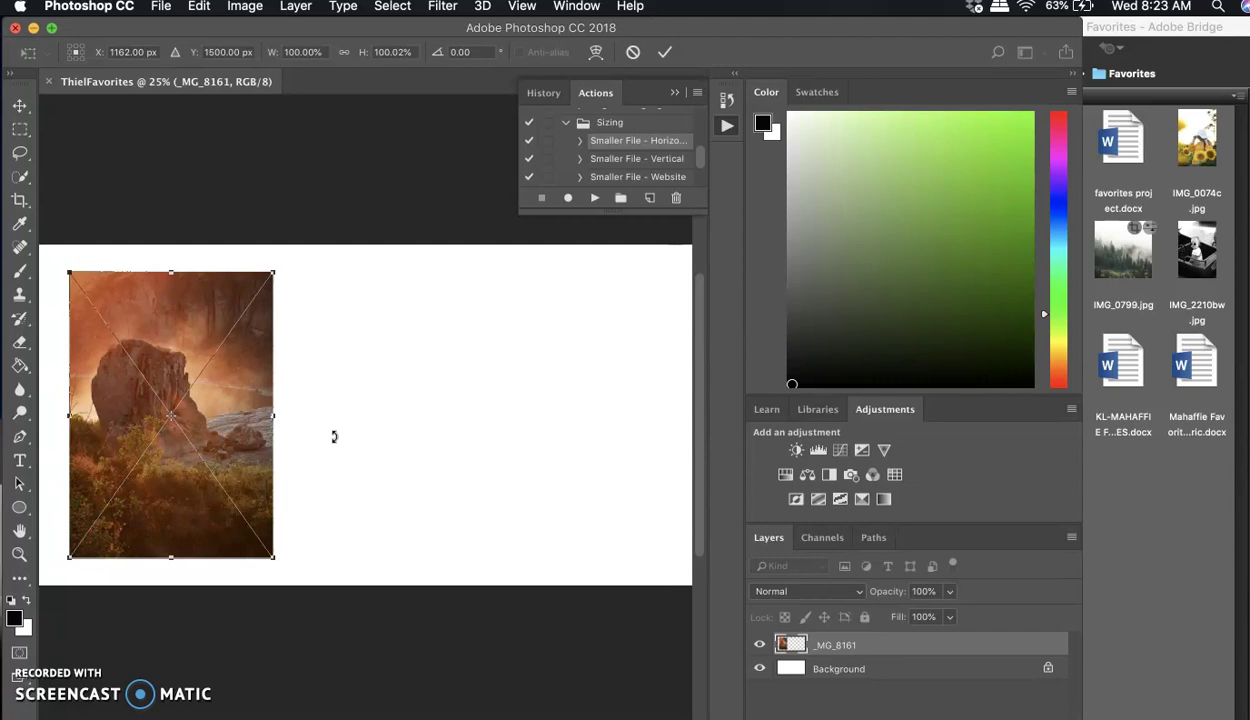
key(Return)
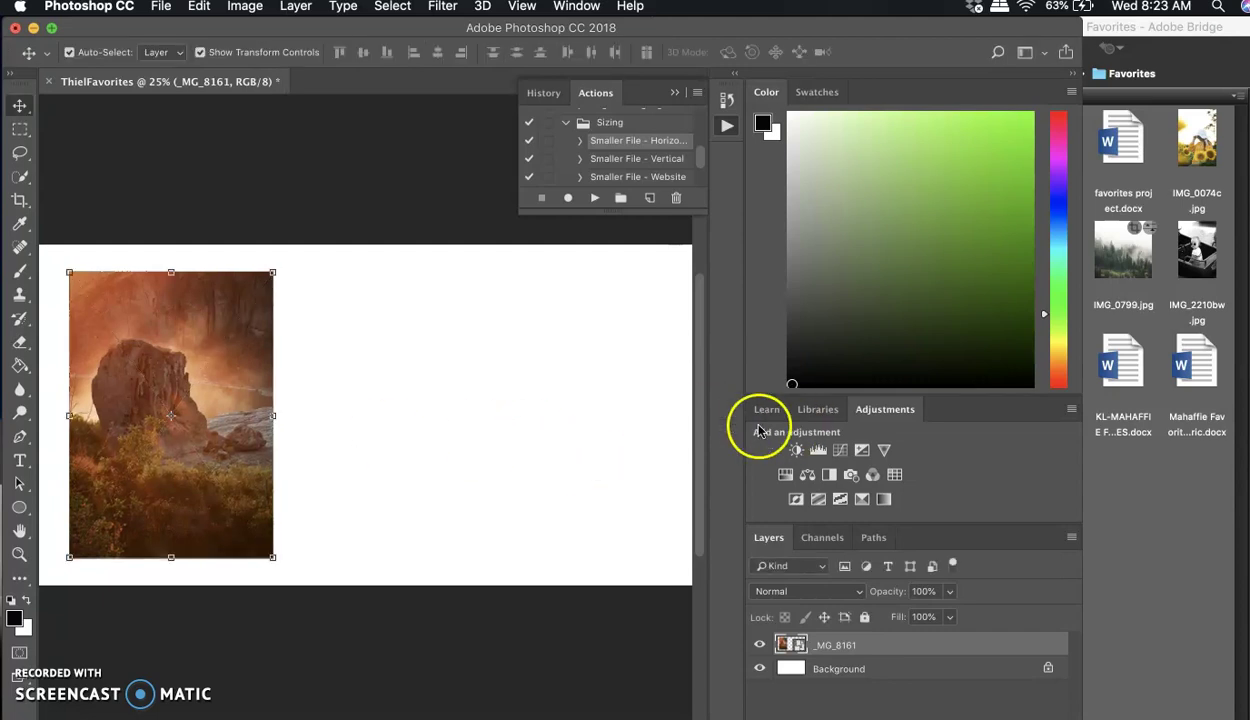
drag(1210, 128, 474, 410)
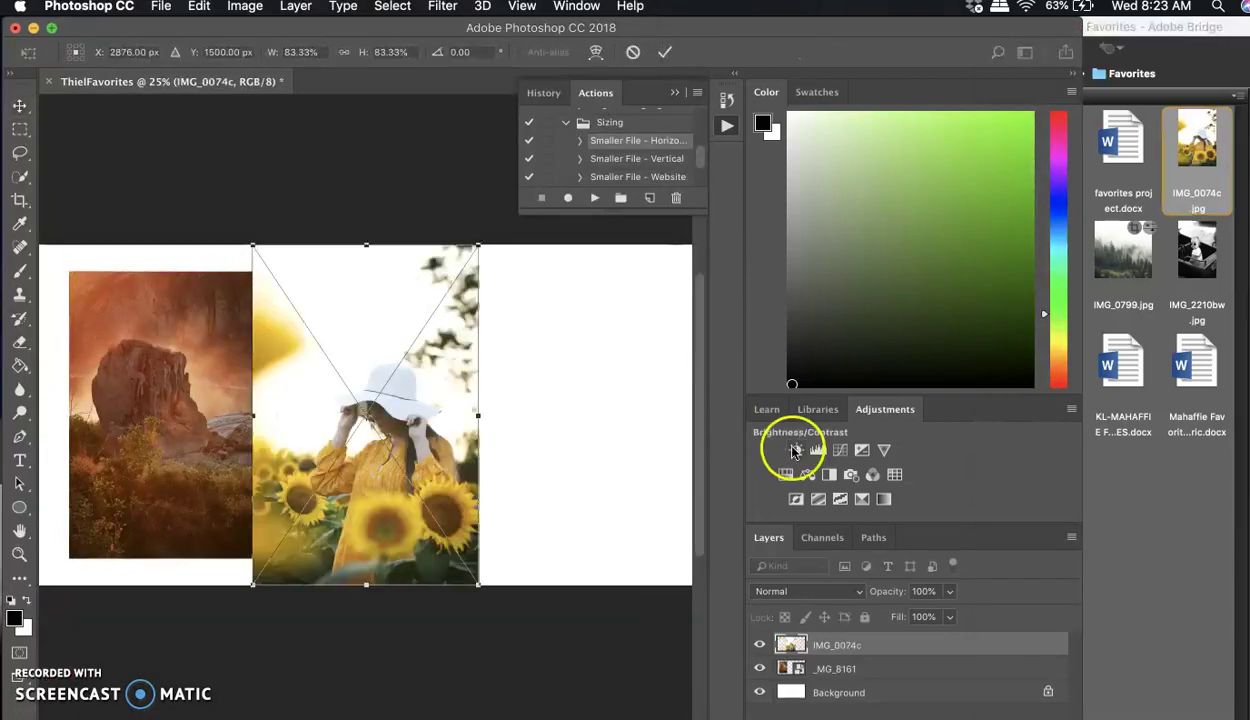
key(Return)
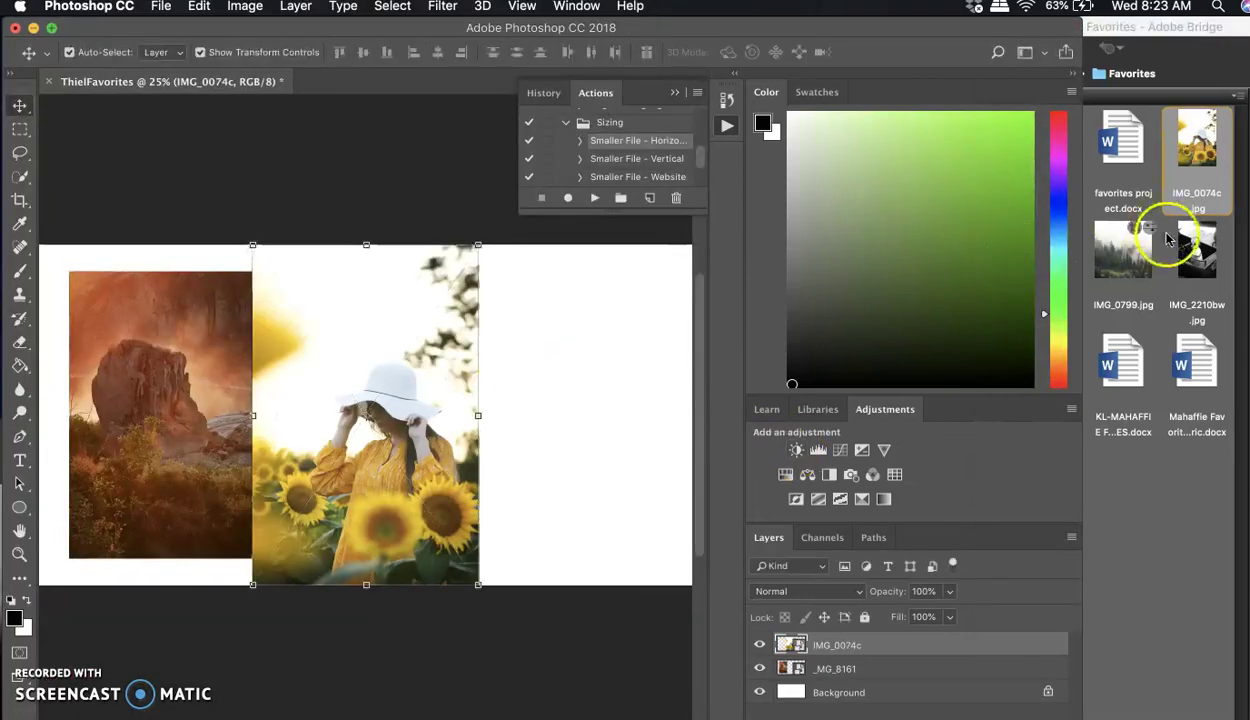
Place IMG_0799.jpg from Bridge, accepting its Camera Raw settings, and move it to the canvas's upper right area
drag(1122, 250, 553, 420)
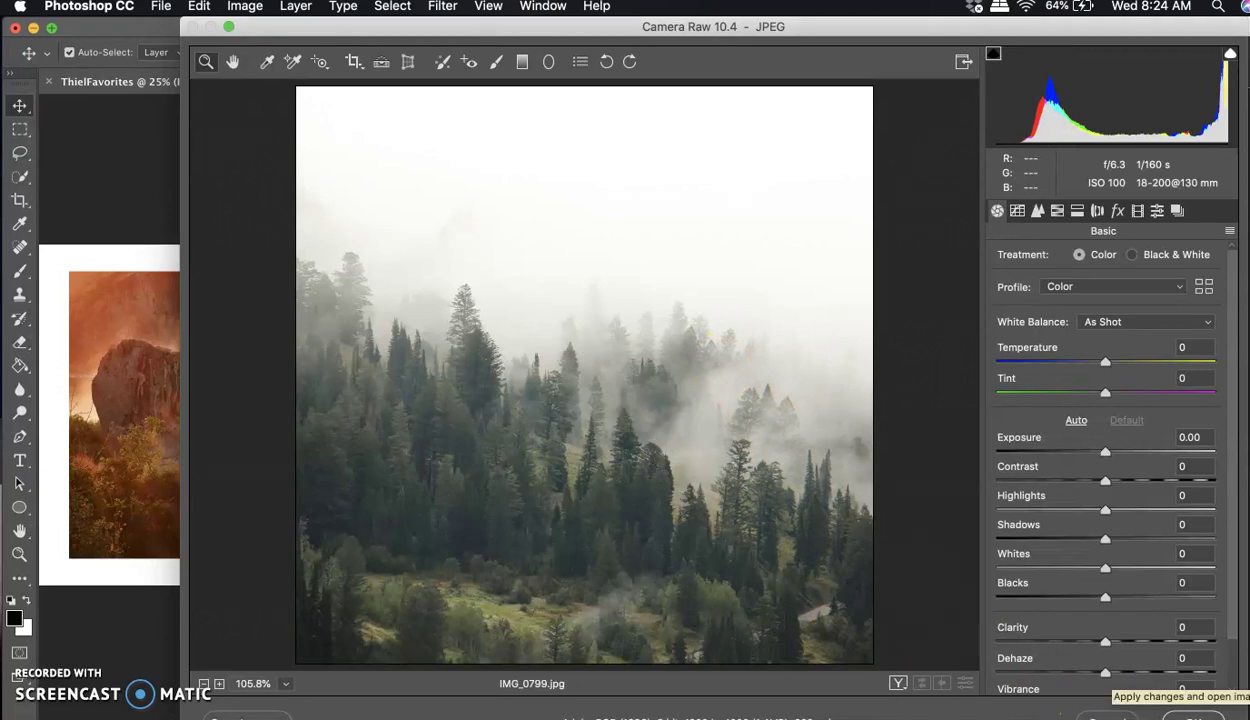
click(1192, 714)
drag(345, 405, 607, 320)
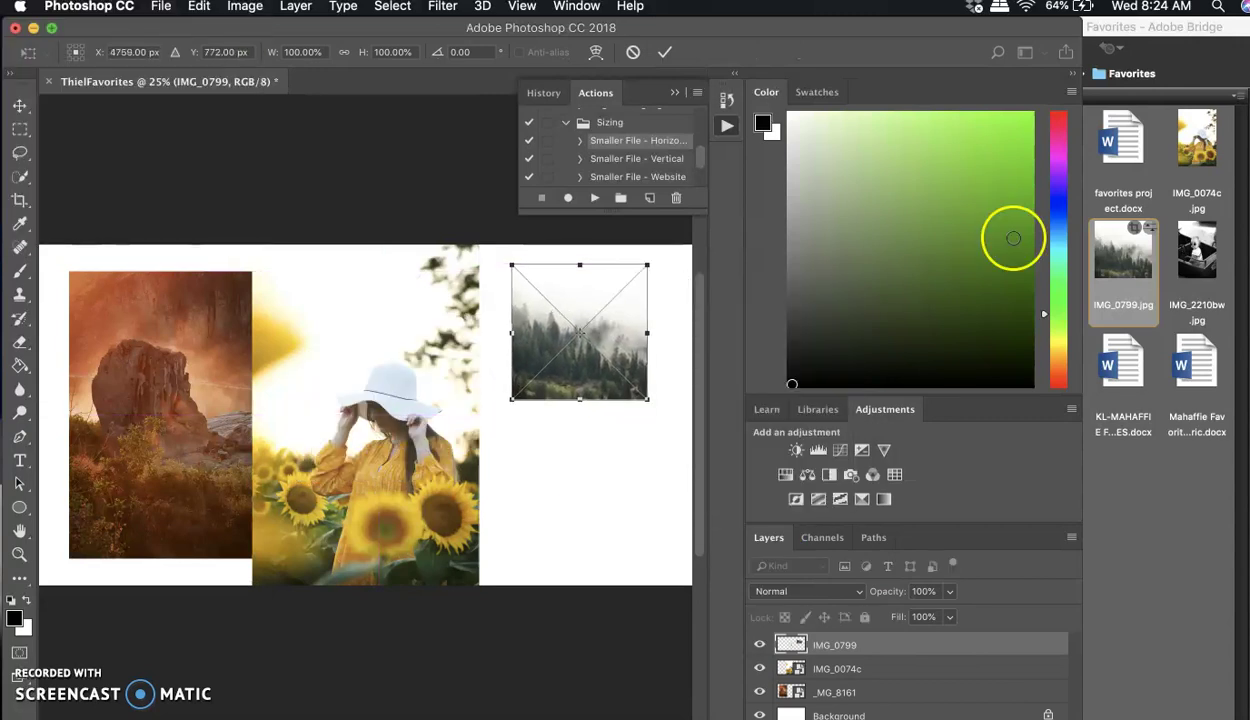
Try to place IMG_2210bw.jpg from Bridge while the IMG_0799 placement is still open
click(1192, 255)
drag(1192, 255, 582, 489)
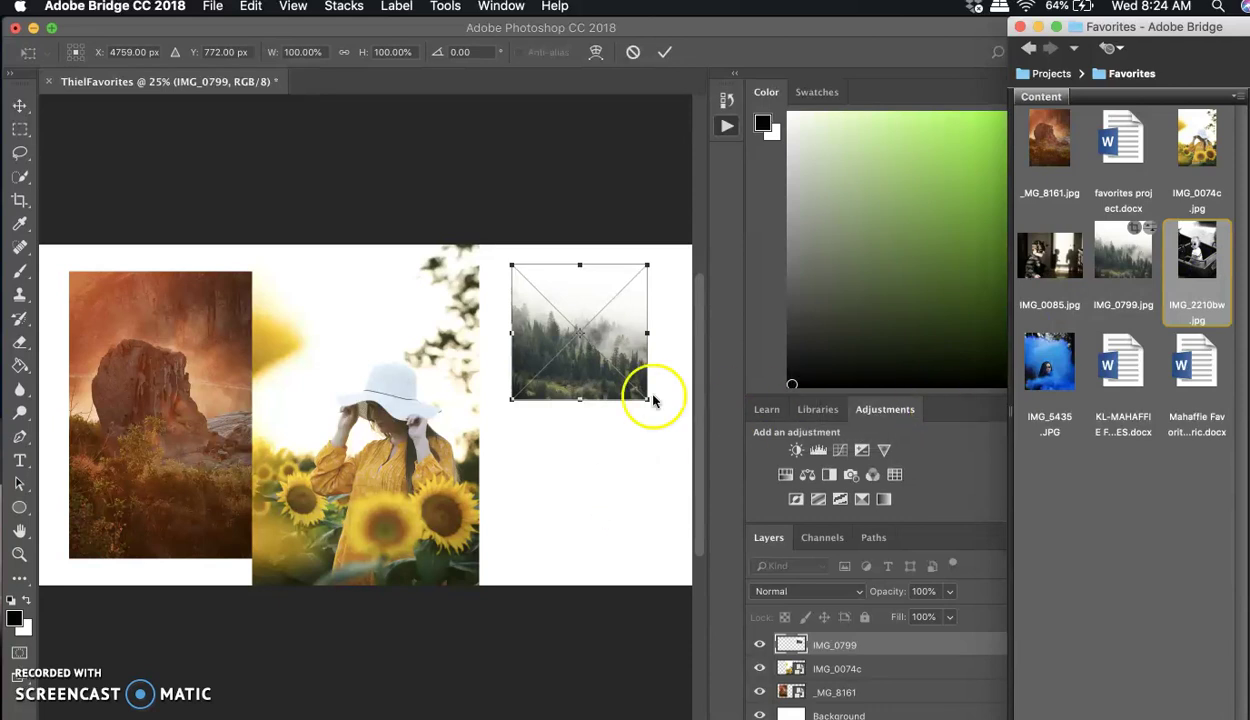
click(555, 382)
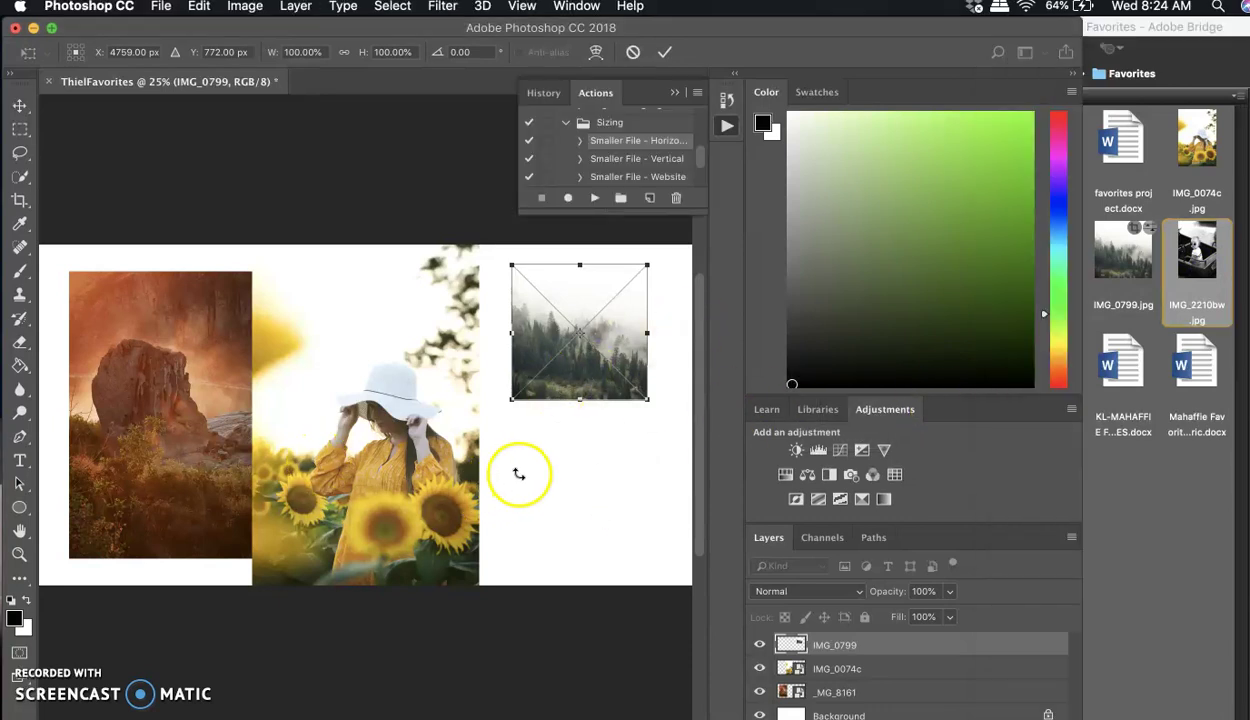
Commit the IMG_0799 placement, and place and commit IMG_2210bw.jpg from Bridge on the canvas
key(Return)
drag(1186, 265, 563, 505)
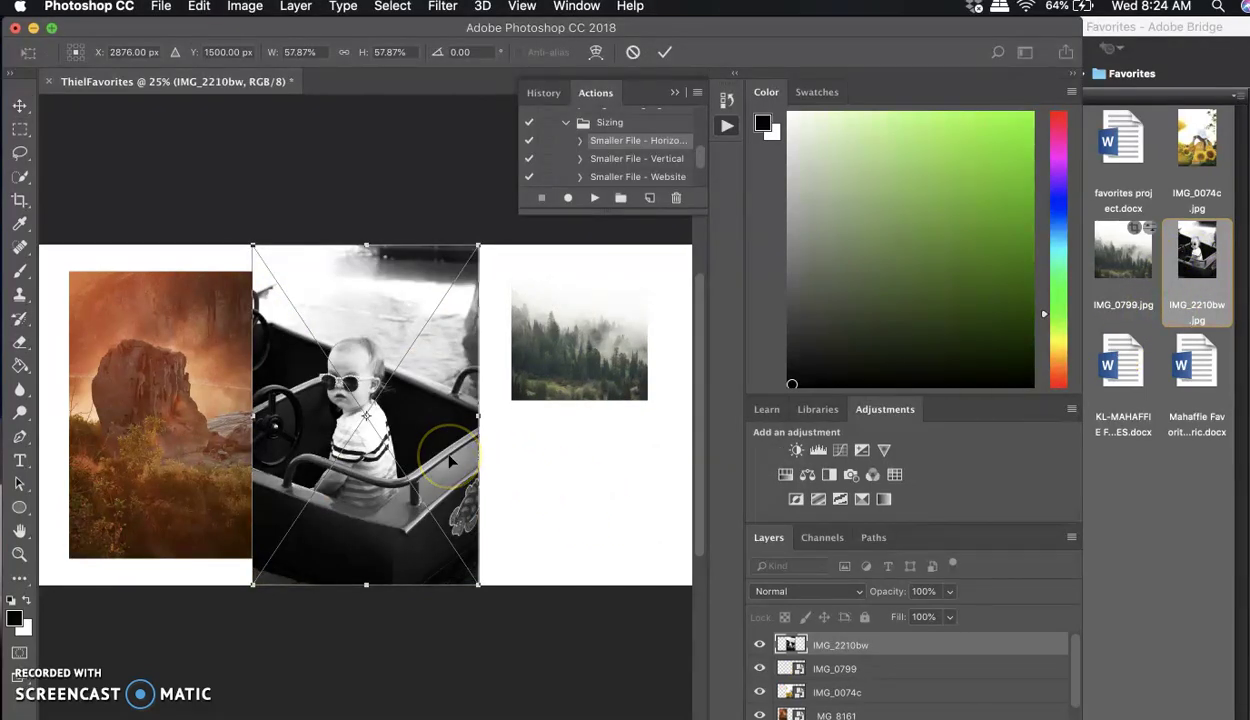
key(Return)
Move the IMG_2210bw photo to the canvas's right side and shrink it to fit below the IMG_0799 forest photo
drag(426, 442, 569, 442)
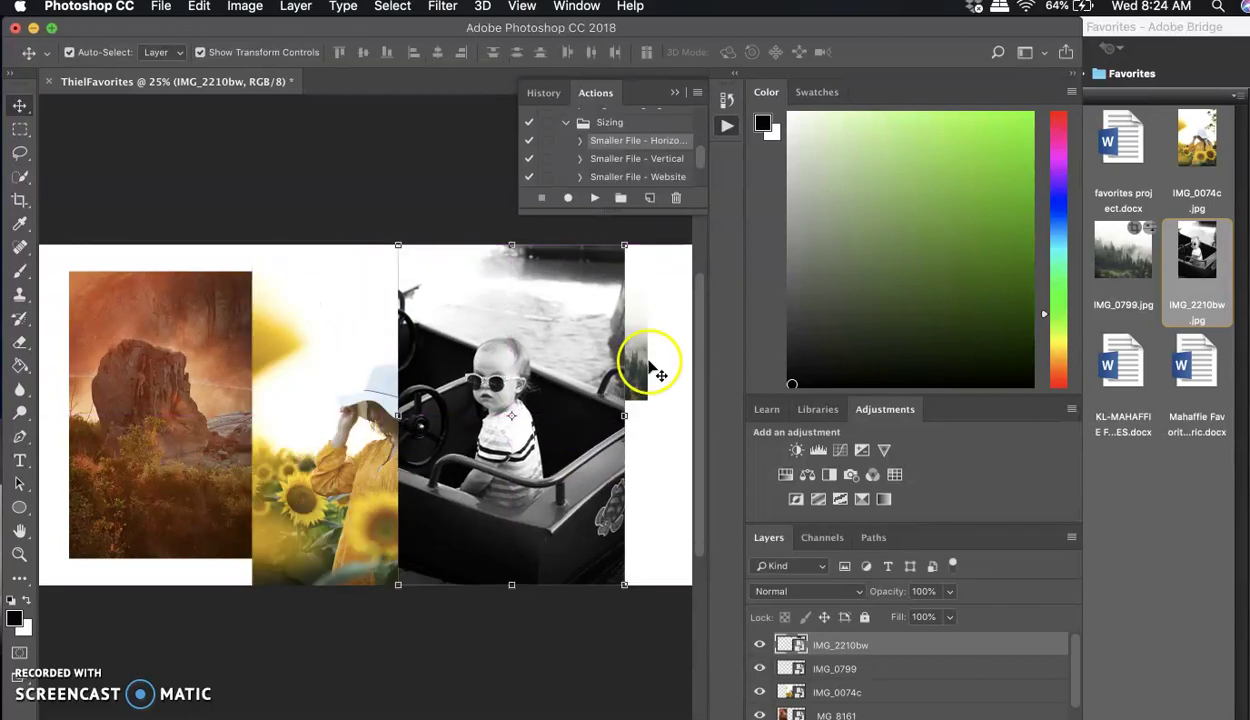
key(ctrl+t)
drag(630, 240, 630, 240)
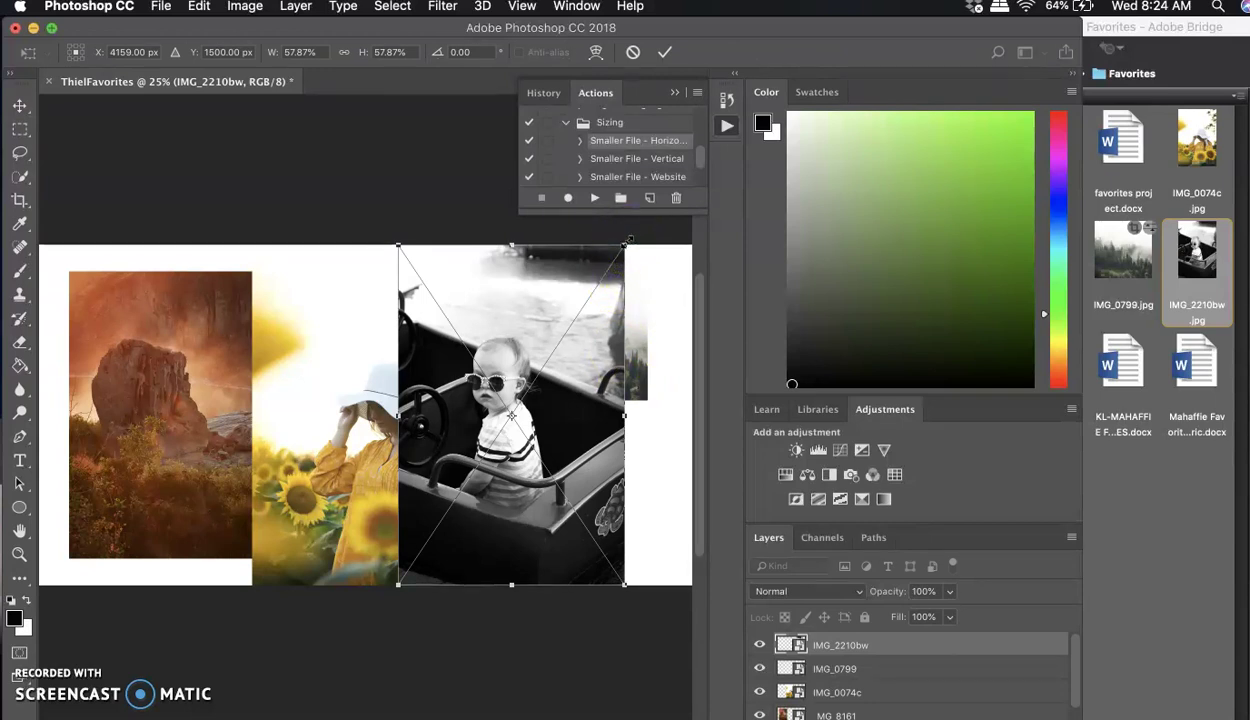
drag(626, 242, 624, 457)
key(Return)
click(595, 341)
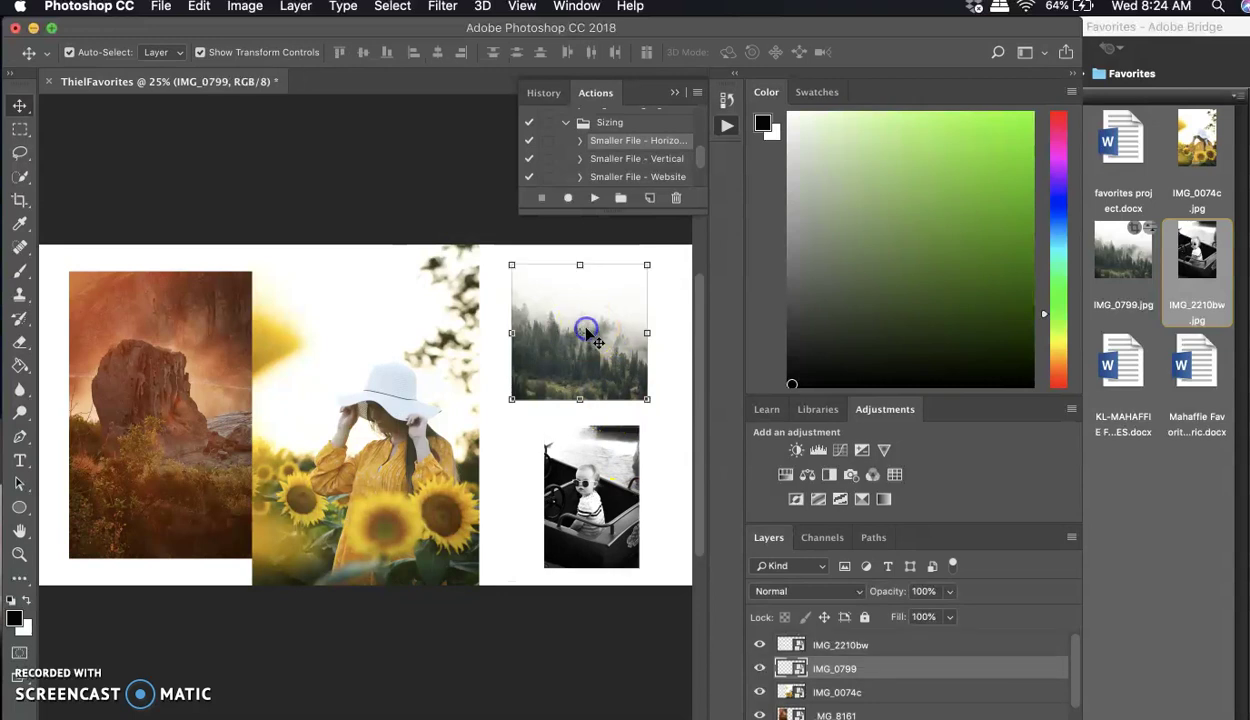
Shrink the IMG_0074c sunflower photo and position it just left of the two photos on the canvas's right side
click(458, 363)
drag(479, 241, 476, 333)
key(Return)
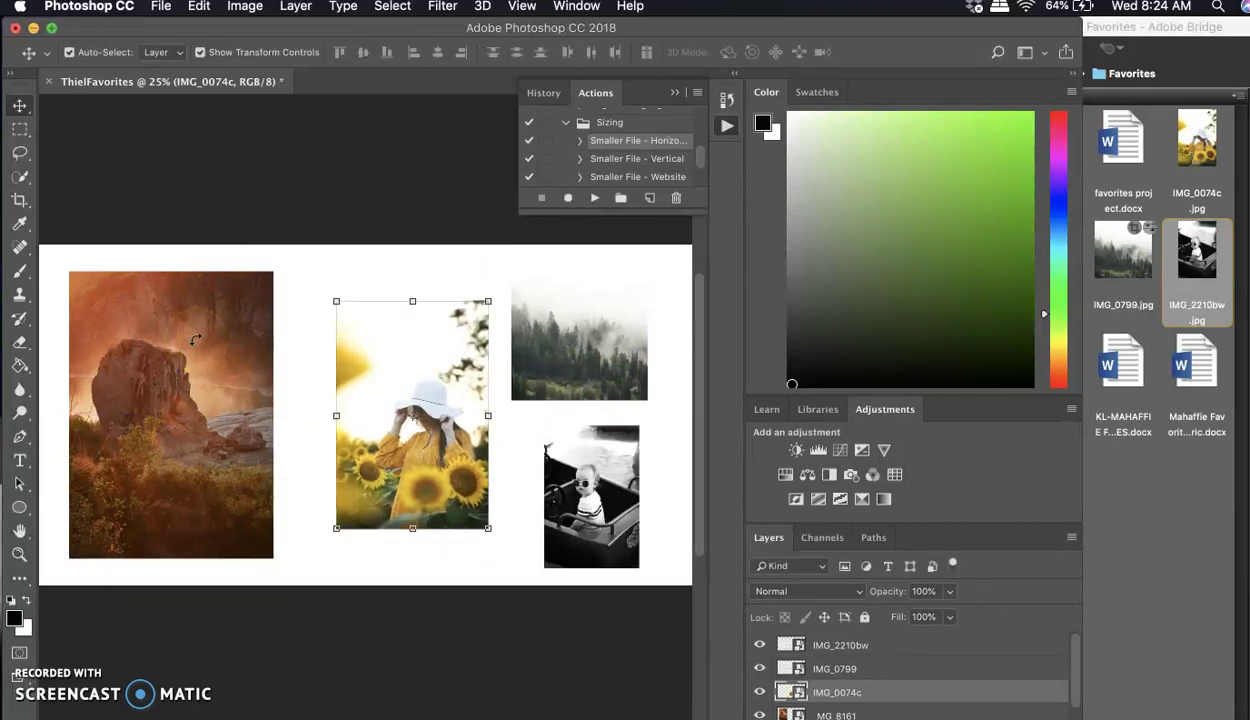
Scale the _MG_8161 rock photo to about 78% and move it to the canvas's upper left area
click(193, 340)
drag(276, 270, 227, 336)
drag(200, 397, 191, 314)
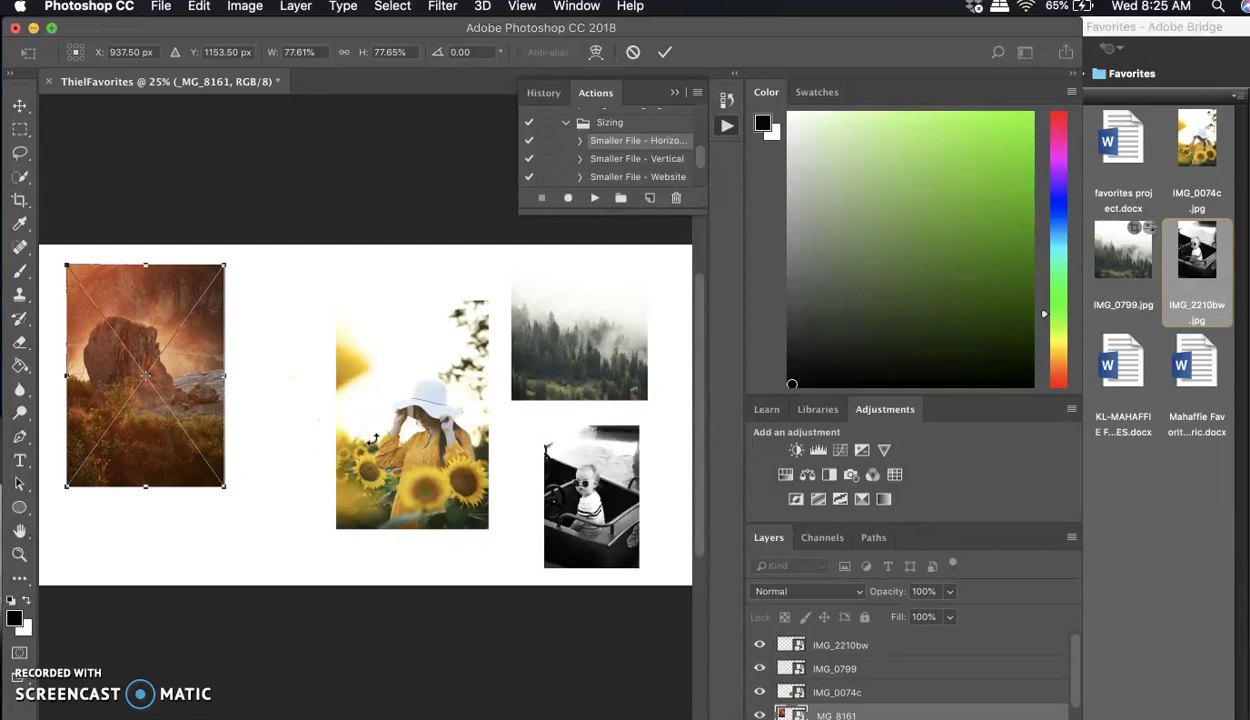
key(Return)
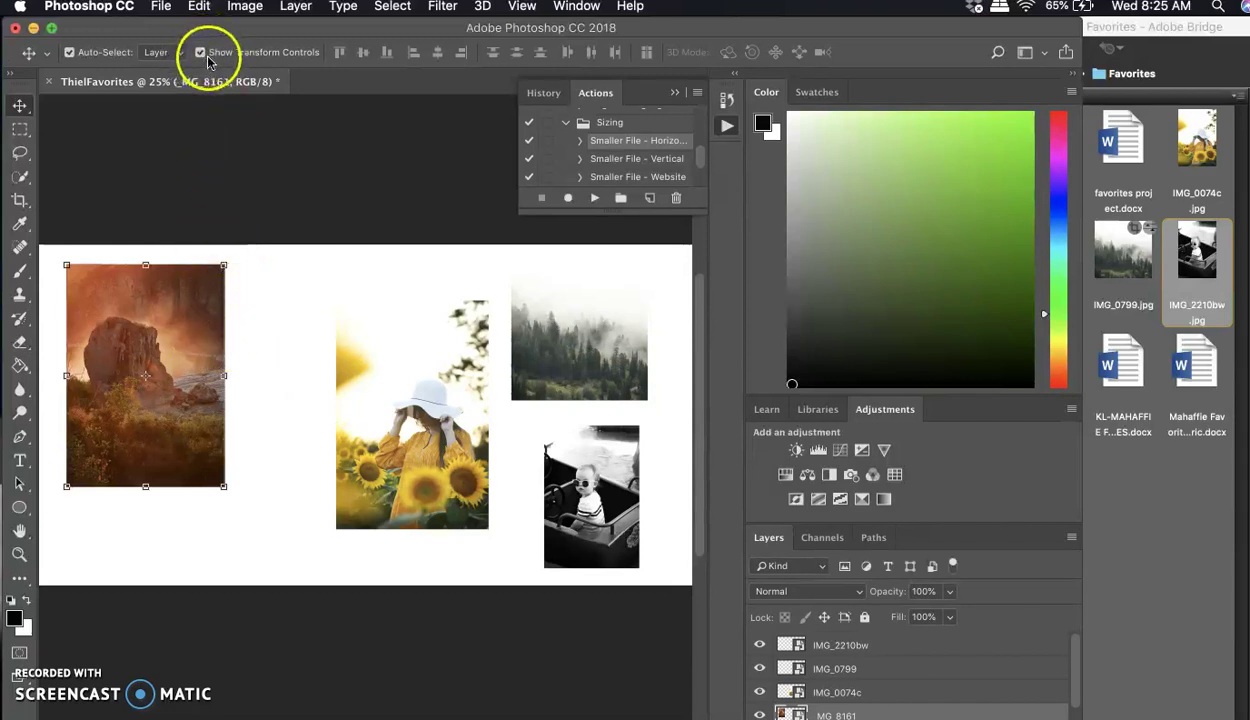
Place IMG_0085.jpg from Bridge into the collage
click(1170, 502)
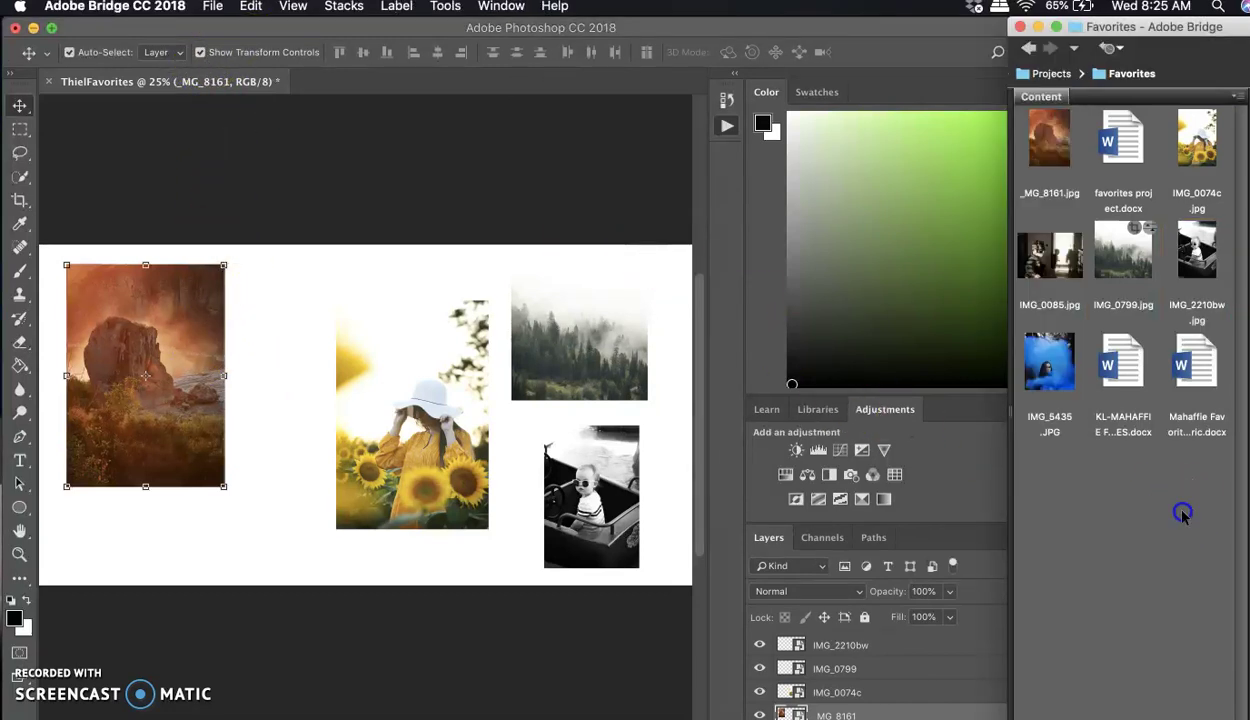
click(1054, 251)
drag(1054, 251, 307, 362)
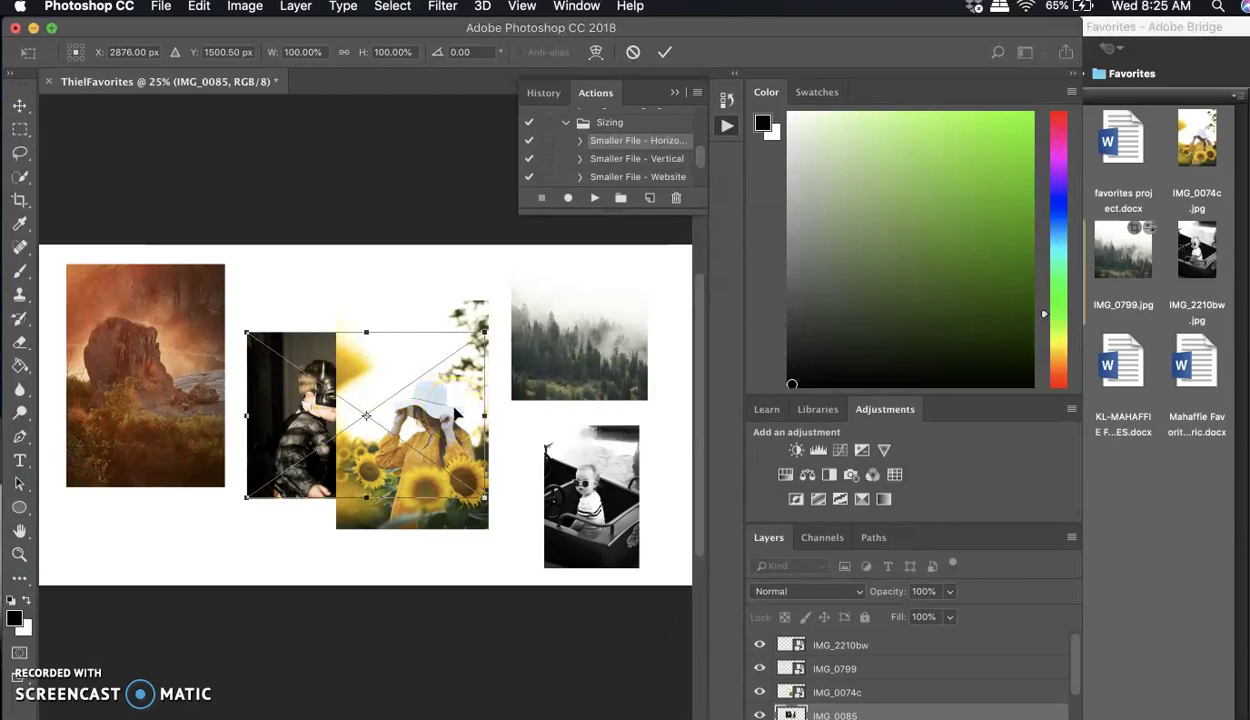
Try to raise the IMG_0085 layer above IMG_0074c while its placement is still open
scroll(873, 679, down, 2)
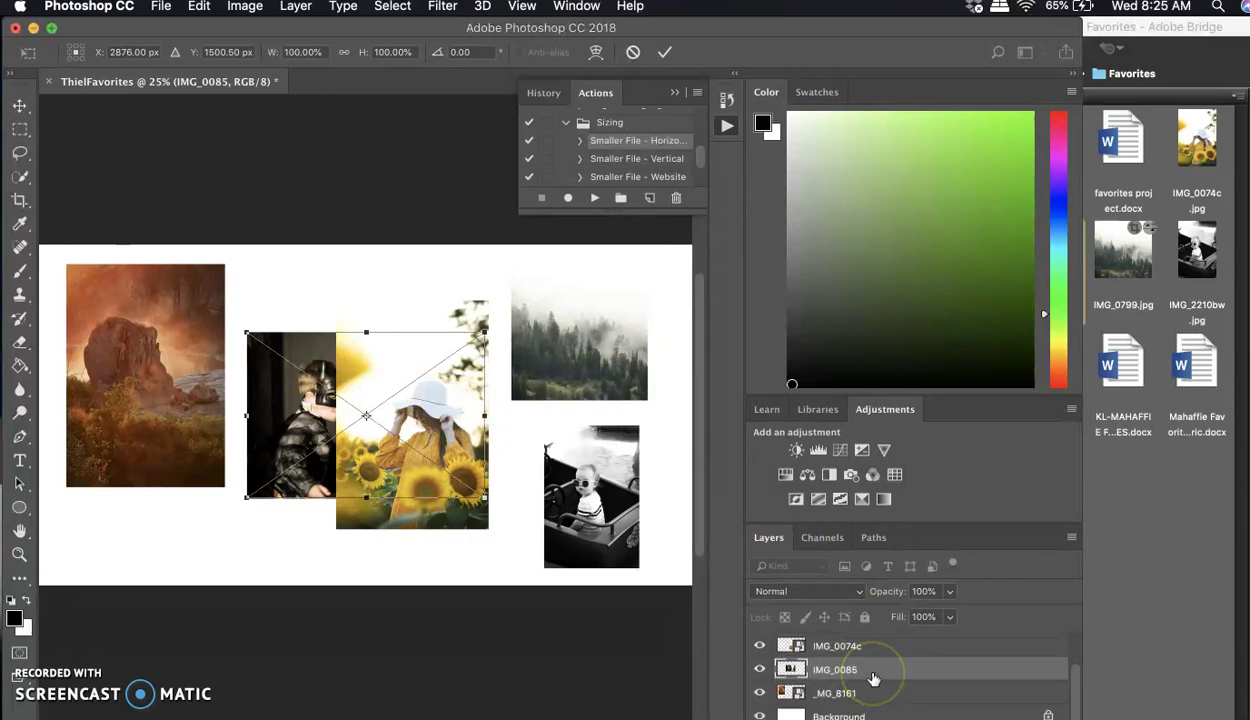
click(885, 679)
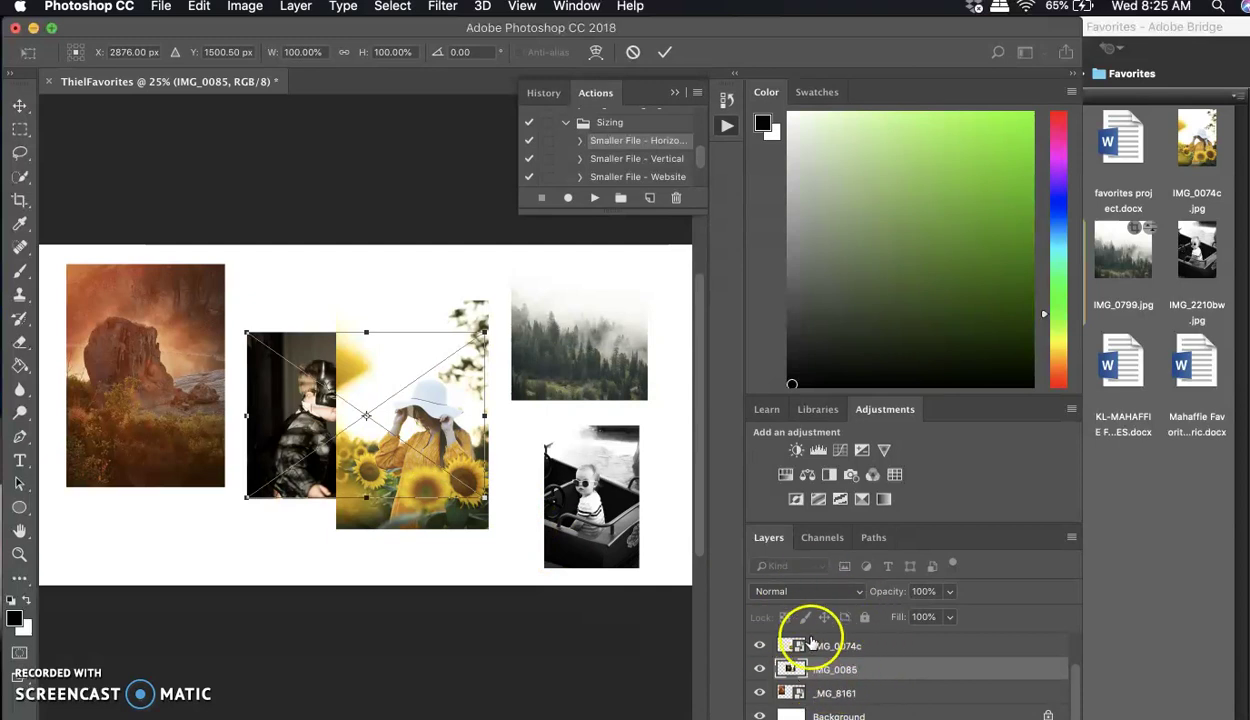
click(522, 8)
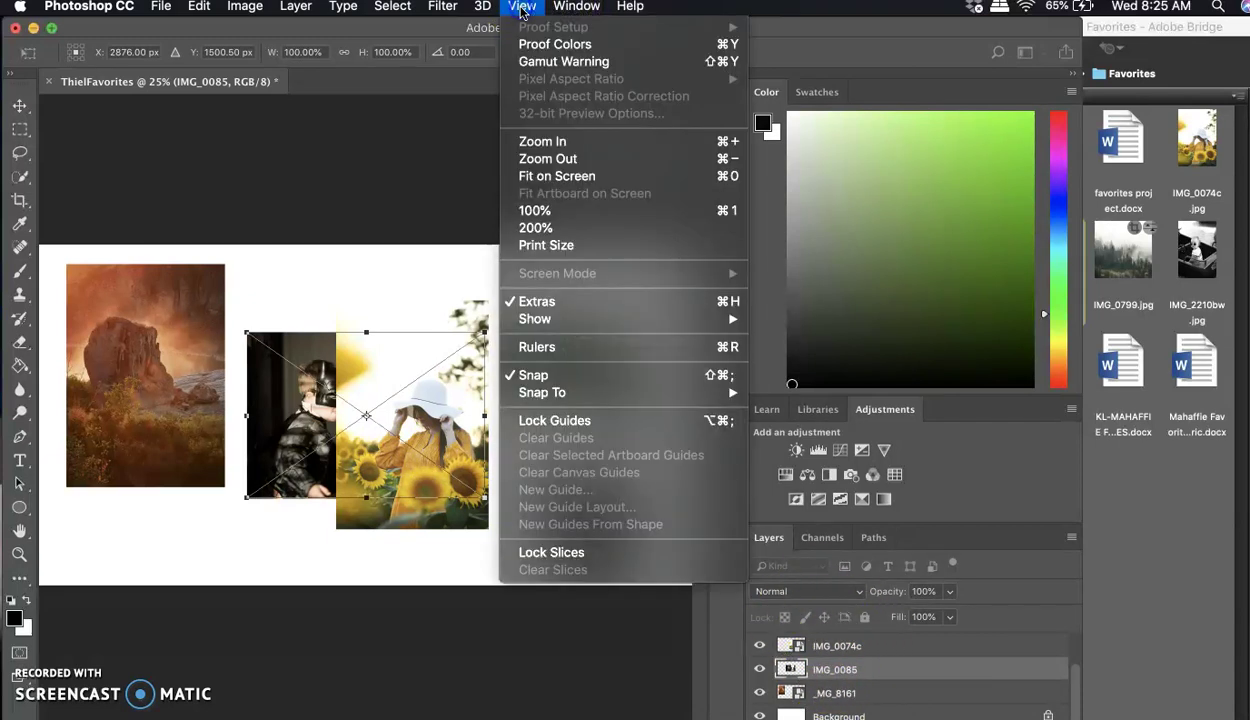
mouse_move(577, 6)
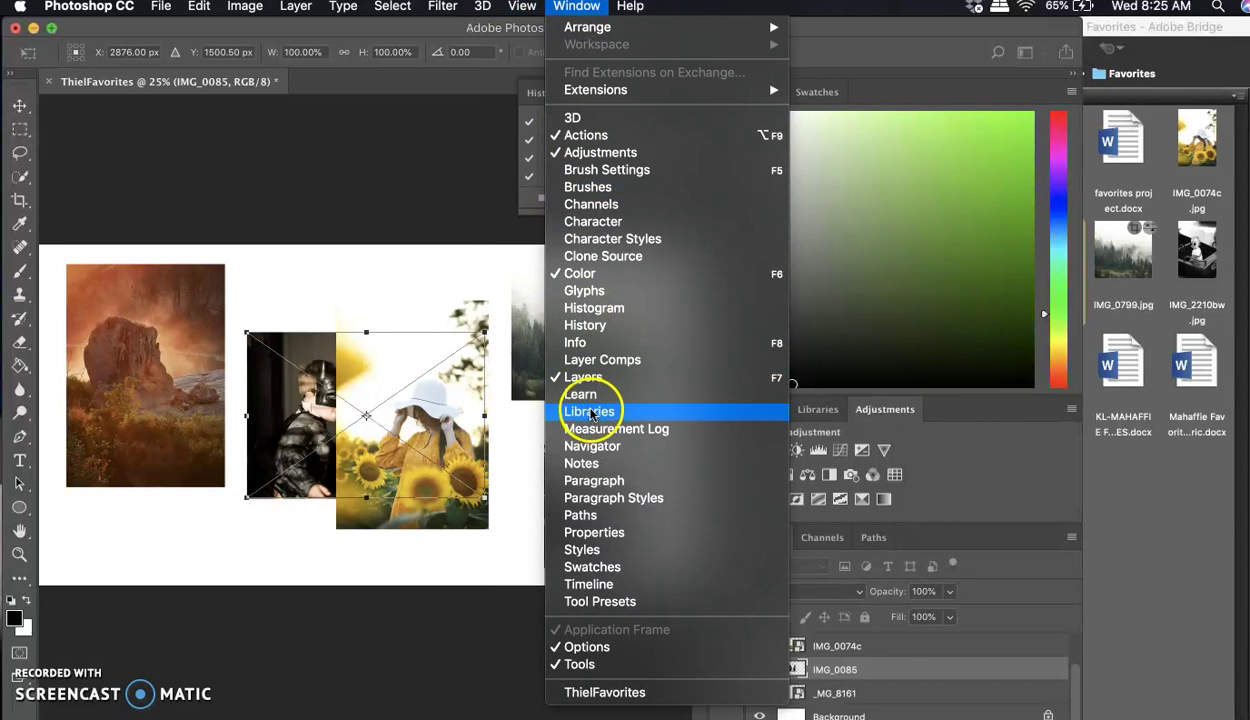
click(440, 203)
click(835, 670)
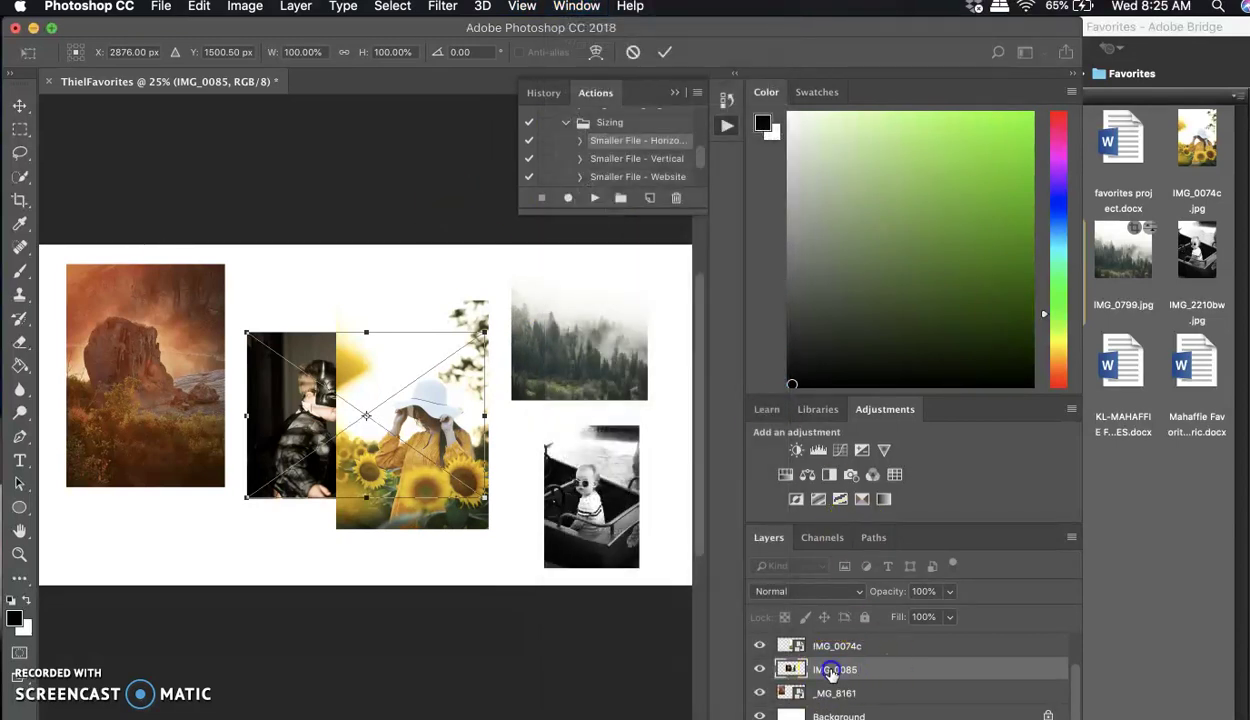
click(834, 670)
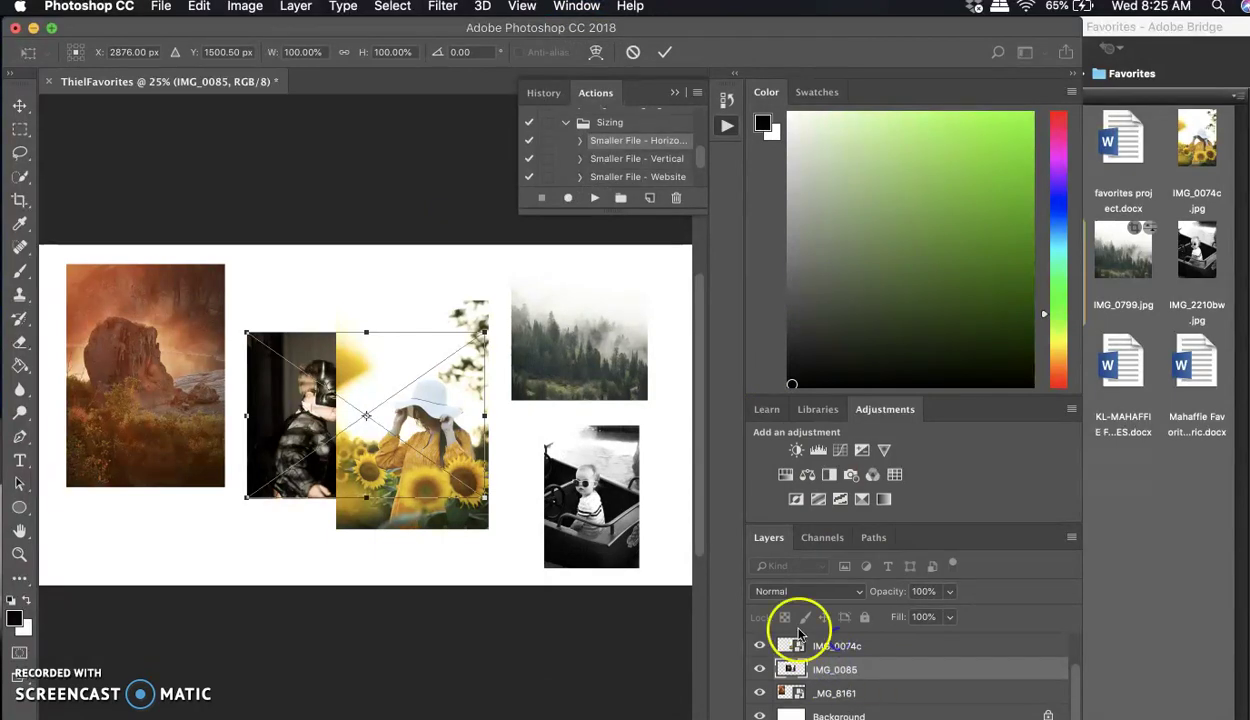
Commit and bring the IMG_0085 layer to the top of the stack, and move the photo over _MG_8161's lower part
key(Return)
drag(835, 670, 832, 637)
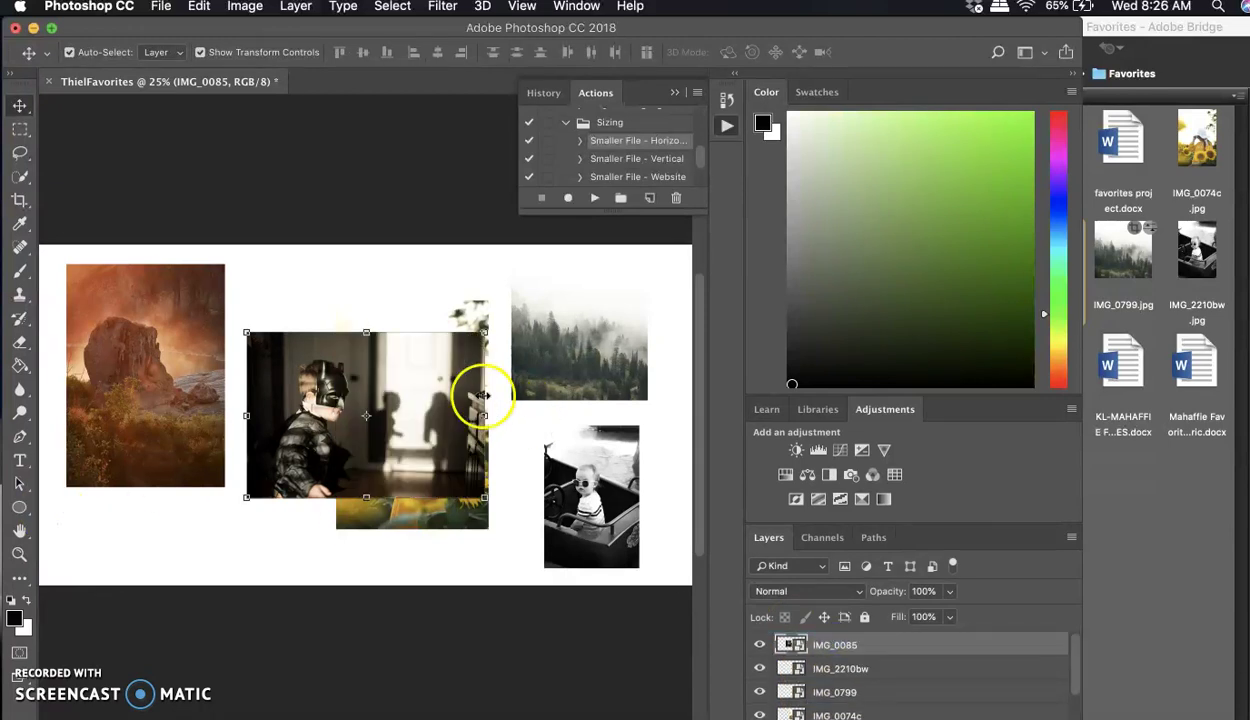
click(418, 455)
drag(418, 455, 297, 528)
Move the IMG_0074c photo up behind IMG_0085 and shift the IMG_0799 photo slightly down
drag(405, 465, 399, 428)
drag(548, 370, 556, 387)
Enlarge the IMG_2210bw photo to about 3.8 x 5.7 inches, and move IMG_0799 slightly up behind it
click(590, 478)
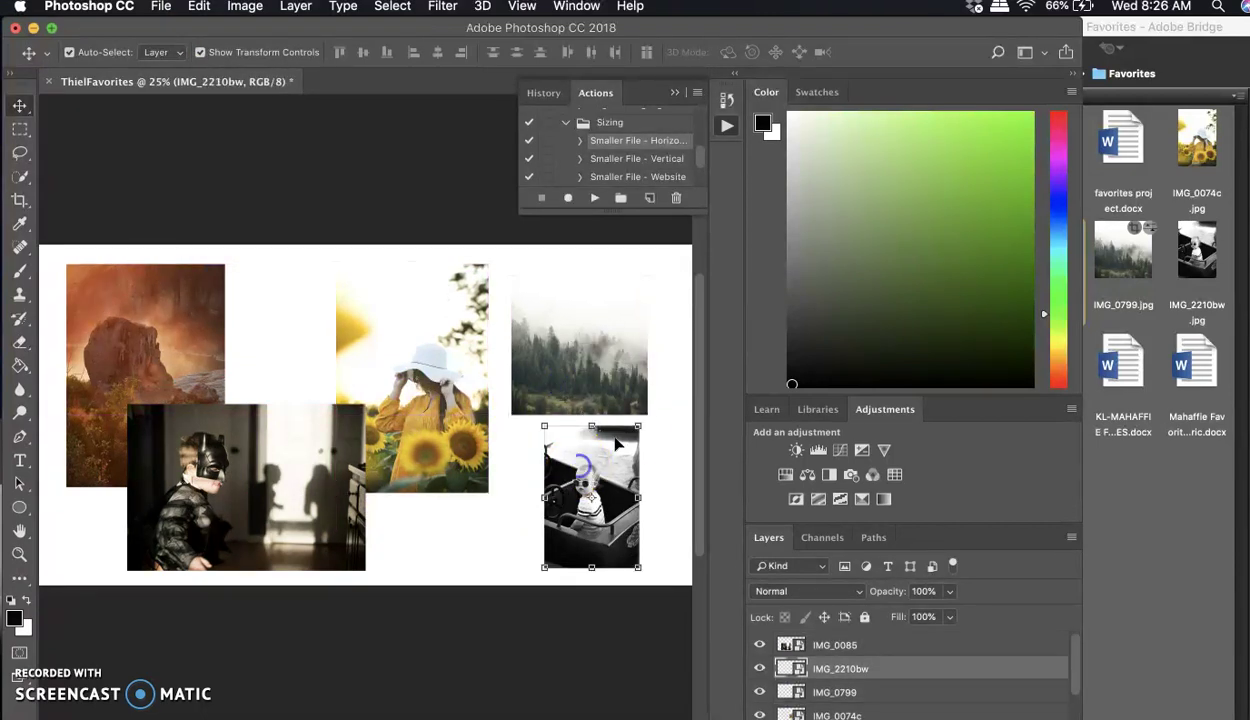
drag(640, 425, 677, 370)
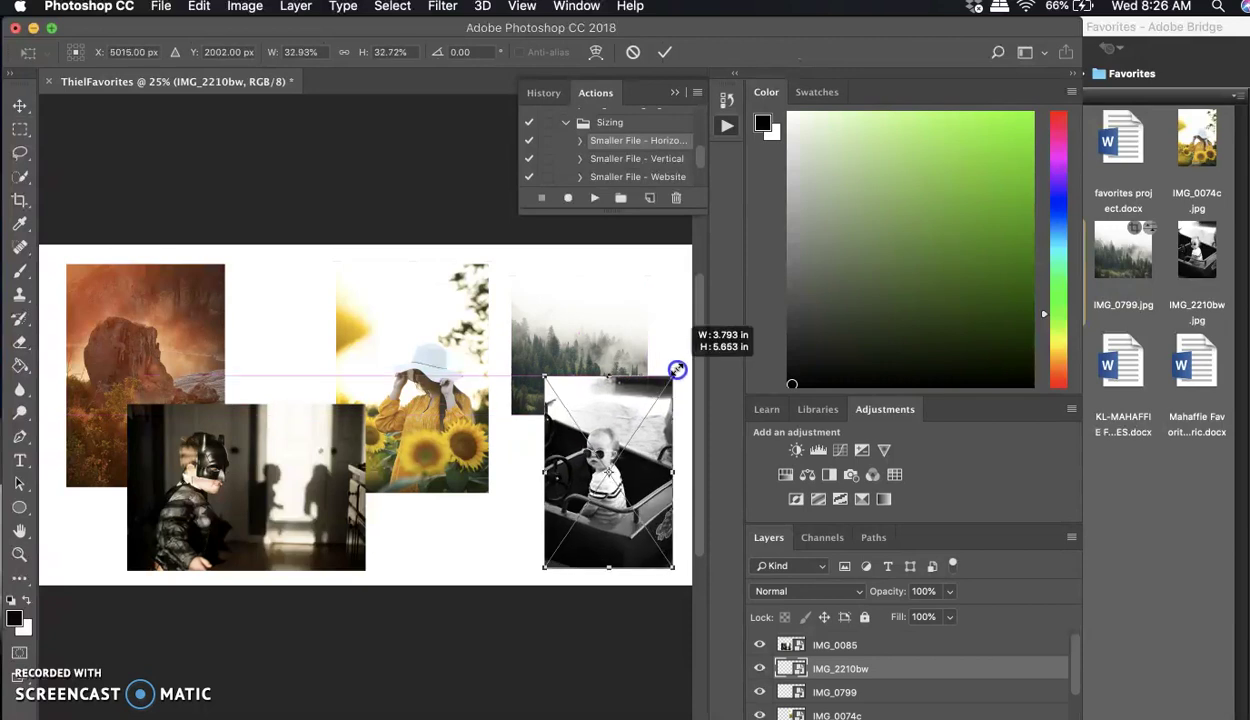
mouse_move(639, 435)
mouse_down()
mouse_move(617, 455)
mouse_move(636, 452)
mouse_move(635, 439)
mouse_up()
key(Return)
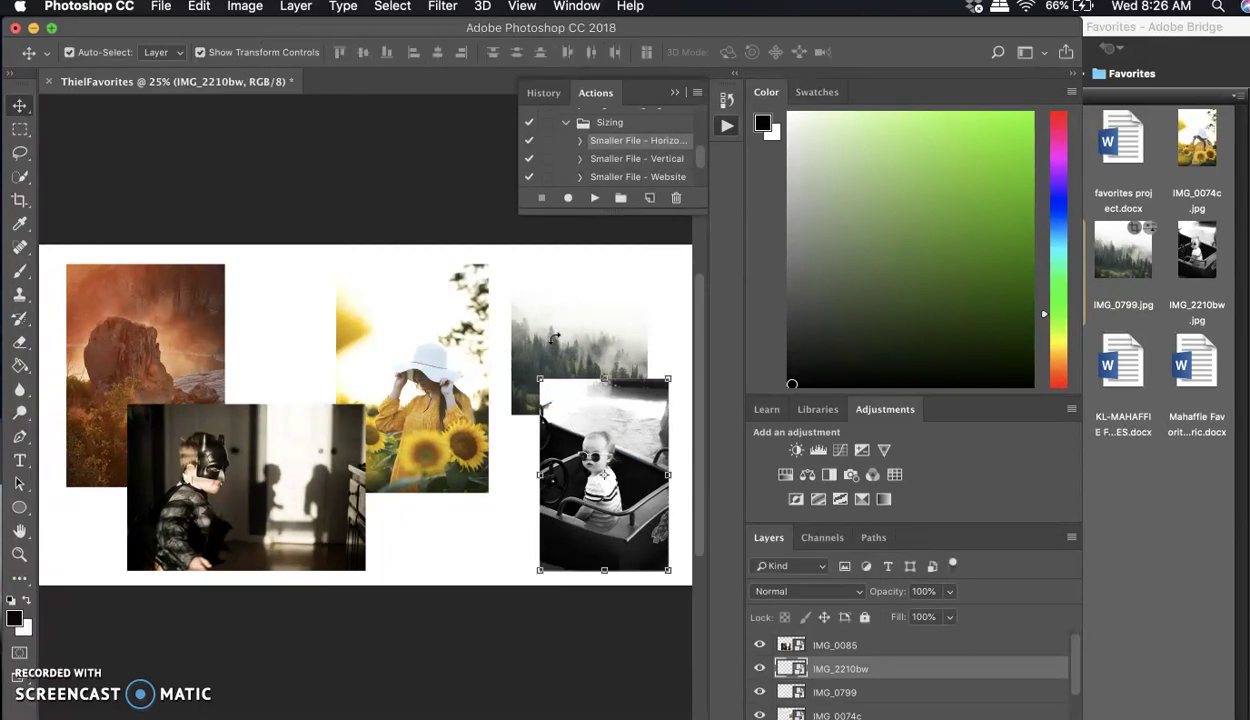
mouse_move(590, 345)
mouse_down()
mouse_move(605, 325)
mouse_move(593, 322)
mouse_up()
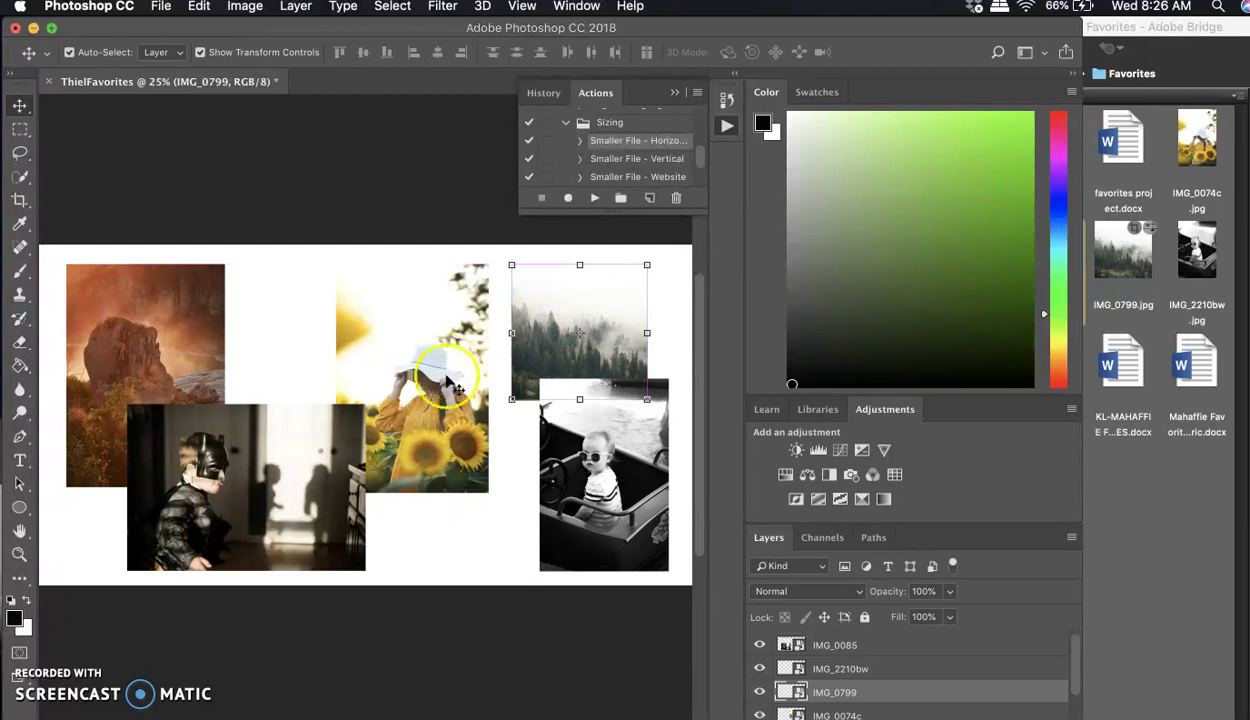
click(447, 474)
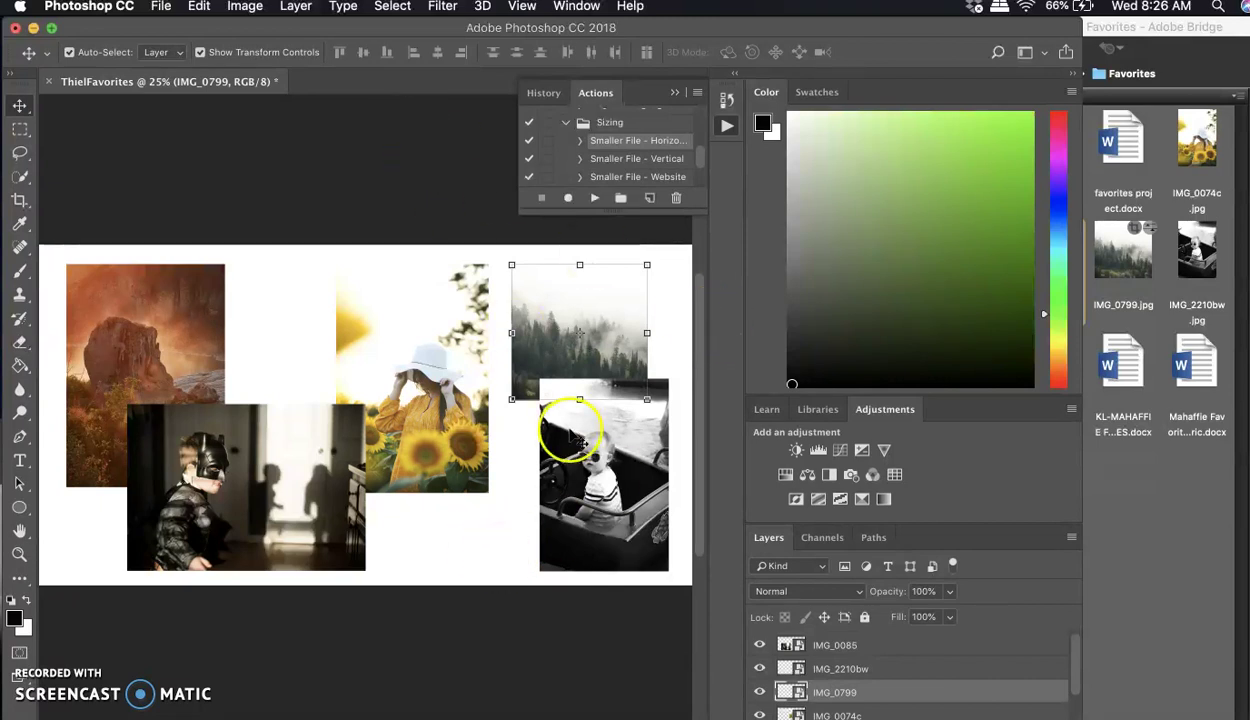
Fill the white Background layer with the near-black foreground color 030303 using the Paint Bucket tool
drag(1082, 377, 1245, 383)
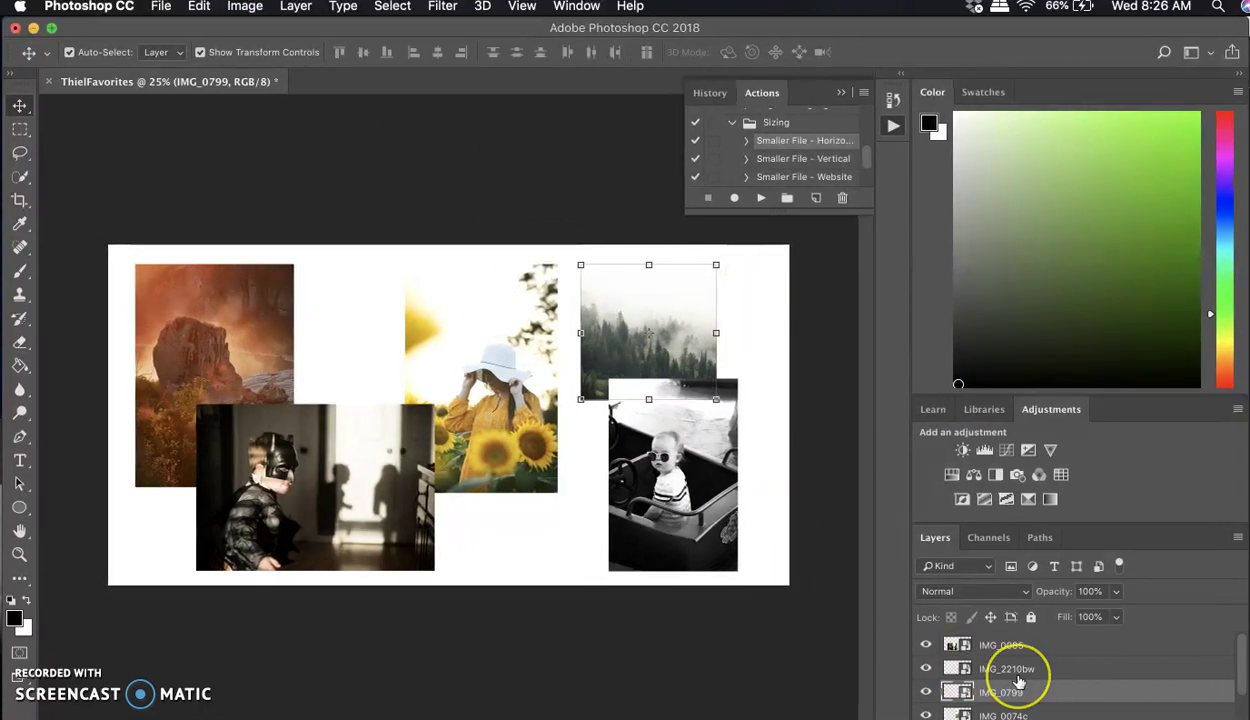
scroll(1018, 675, down, 2)
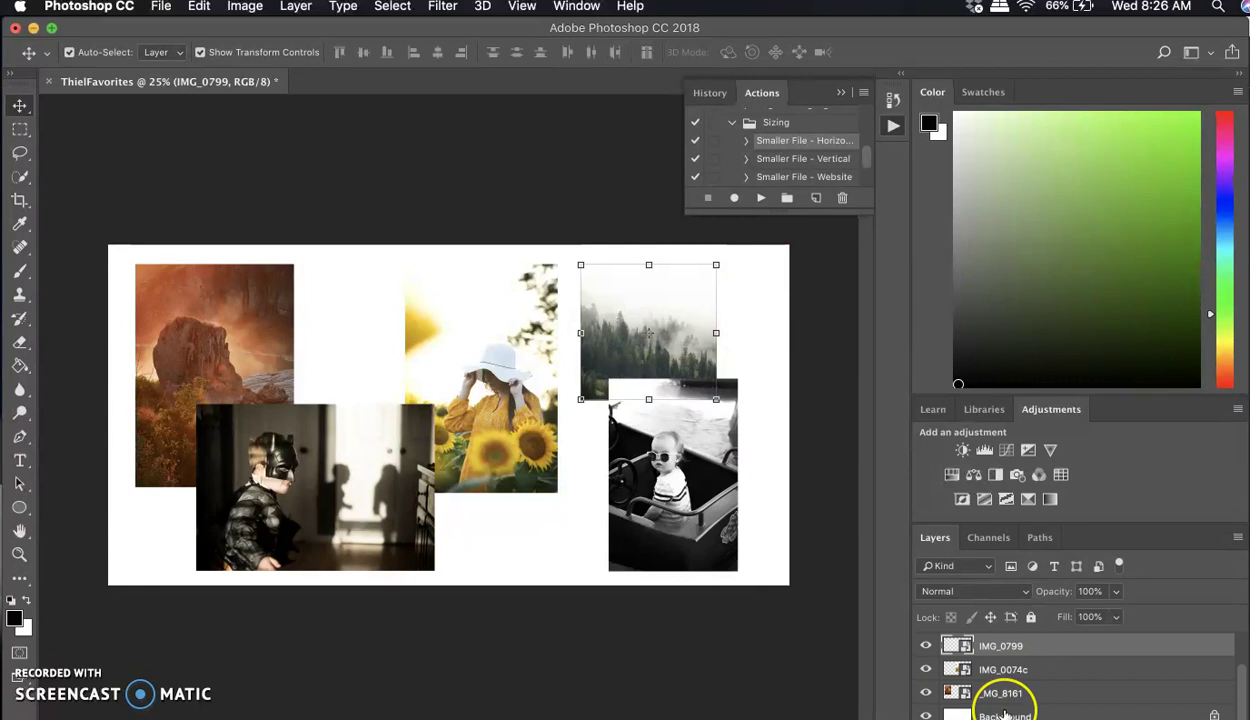
click(1003, 712)
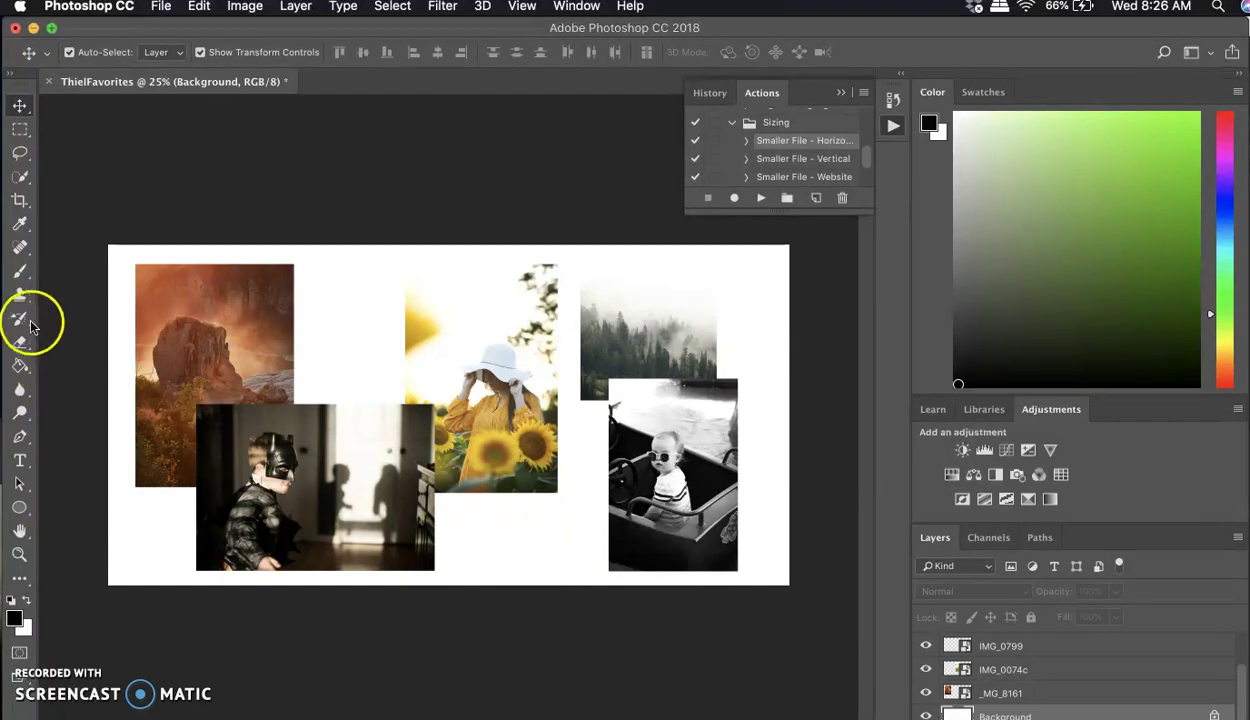
click(21, 367)
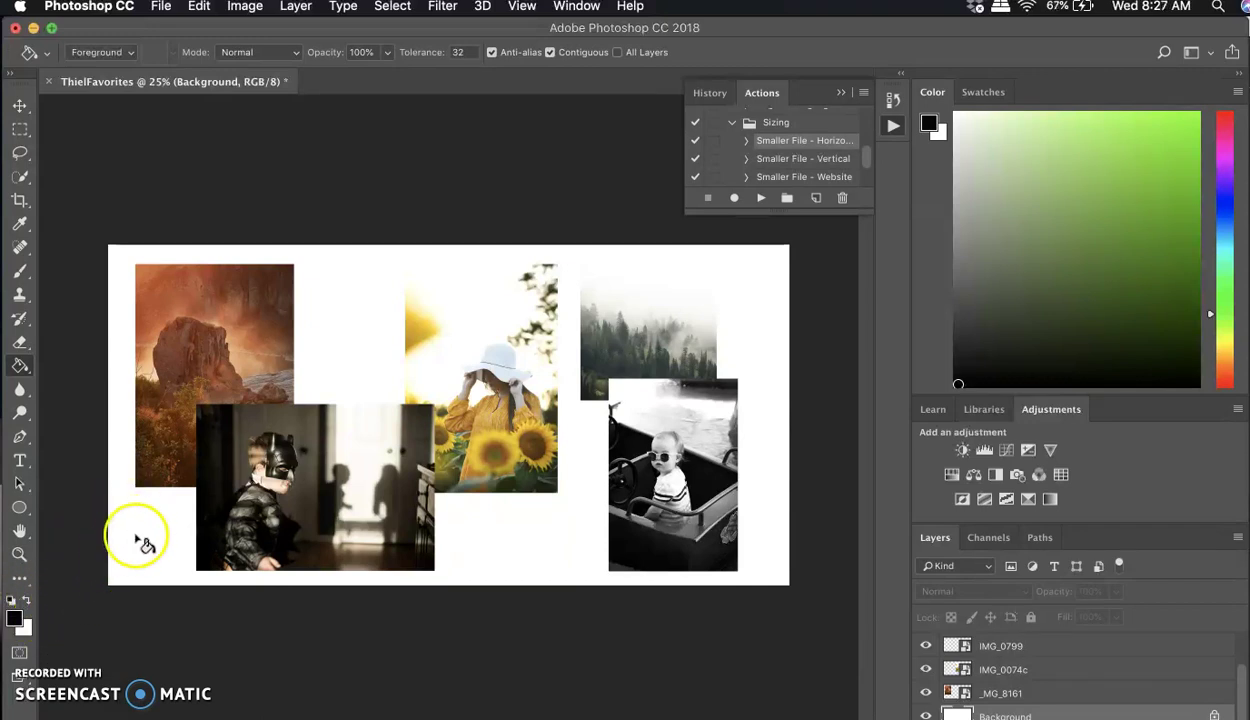
click(15, 618)
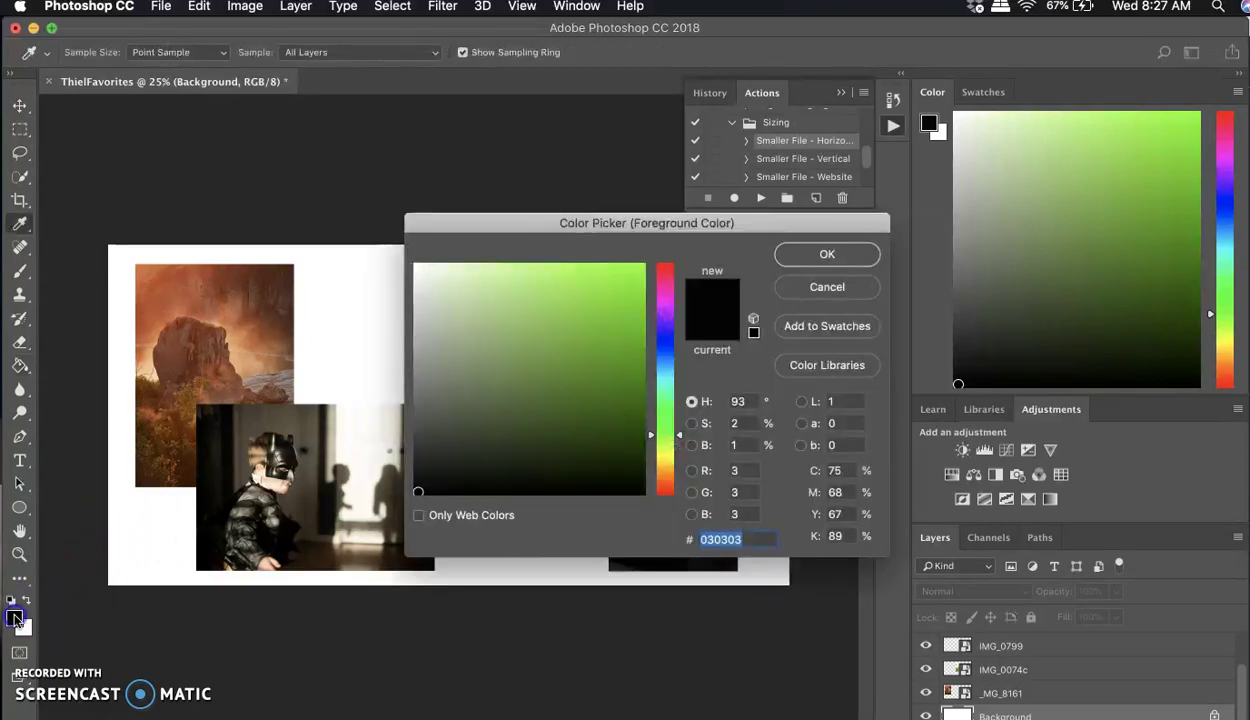
click(829, 254)
key(g)
click(172, 530)
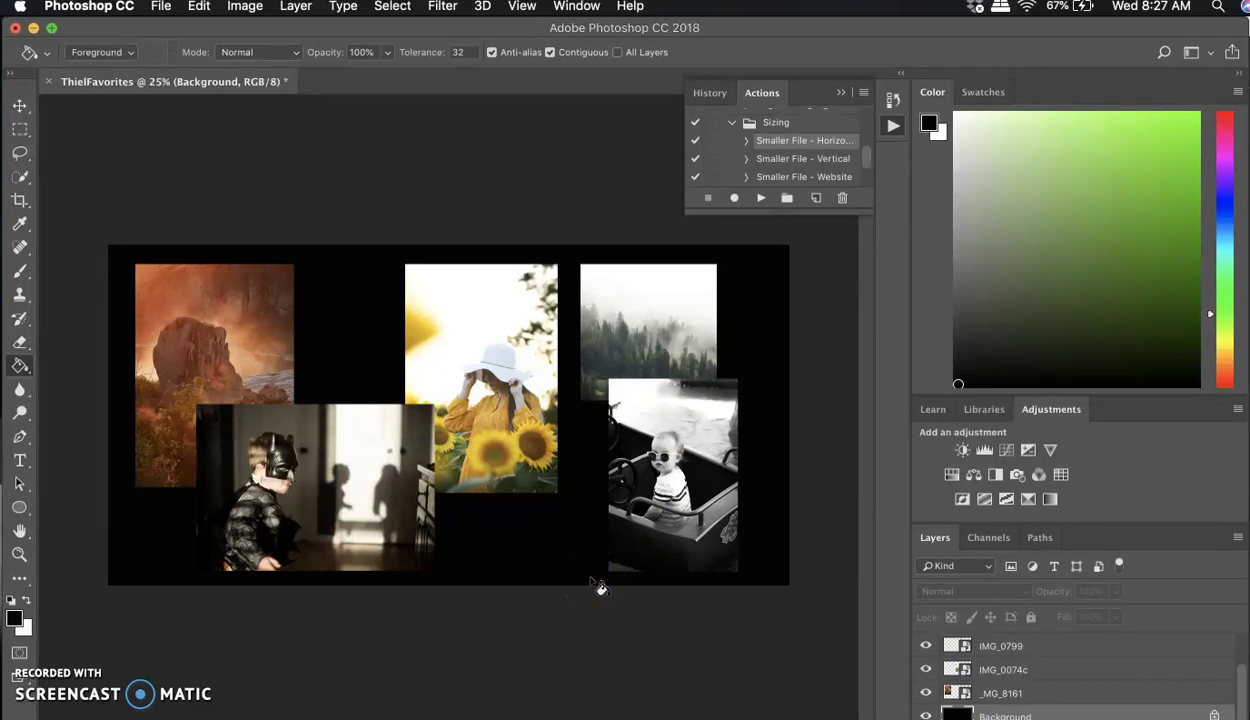
mouse_move(598, 588)
mouse_down()
mouse_move(562, 558)
mouse_move(222, 472)
mouse_up()
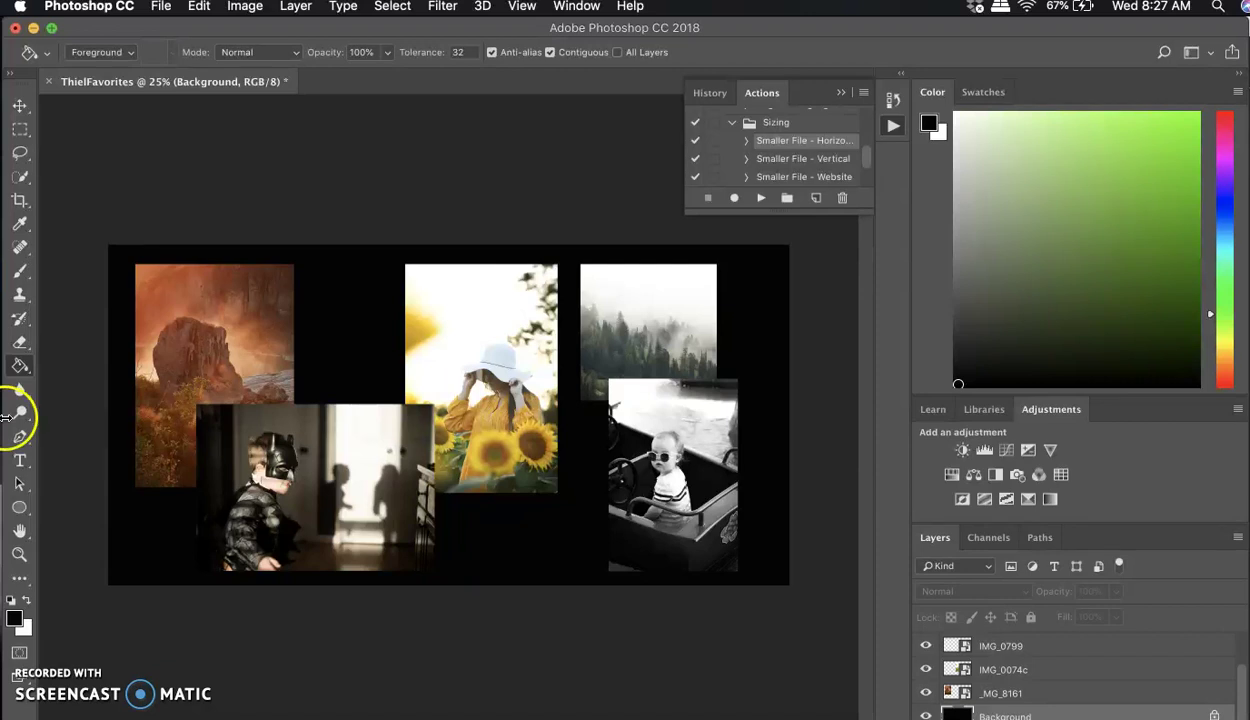
Activate the Custom Shape tool and browse the available preset shapes
click(22, 513)
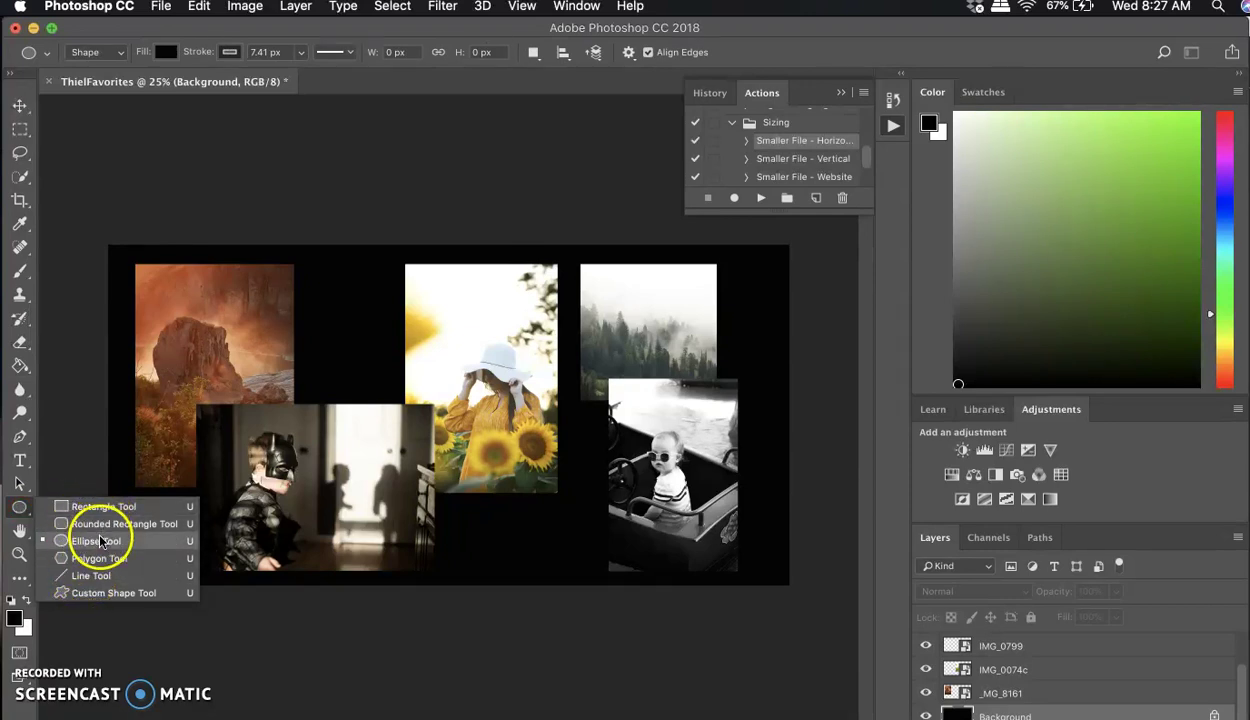
click(100, 594)
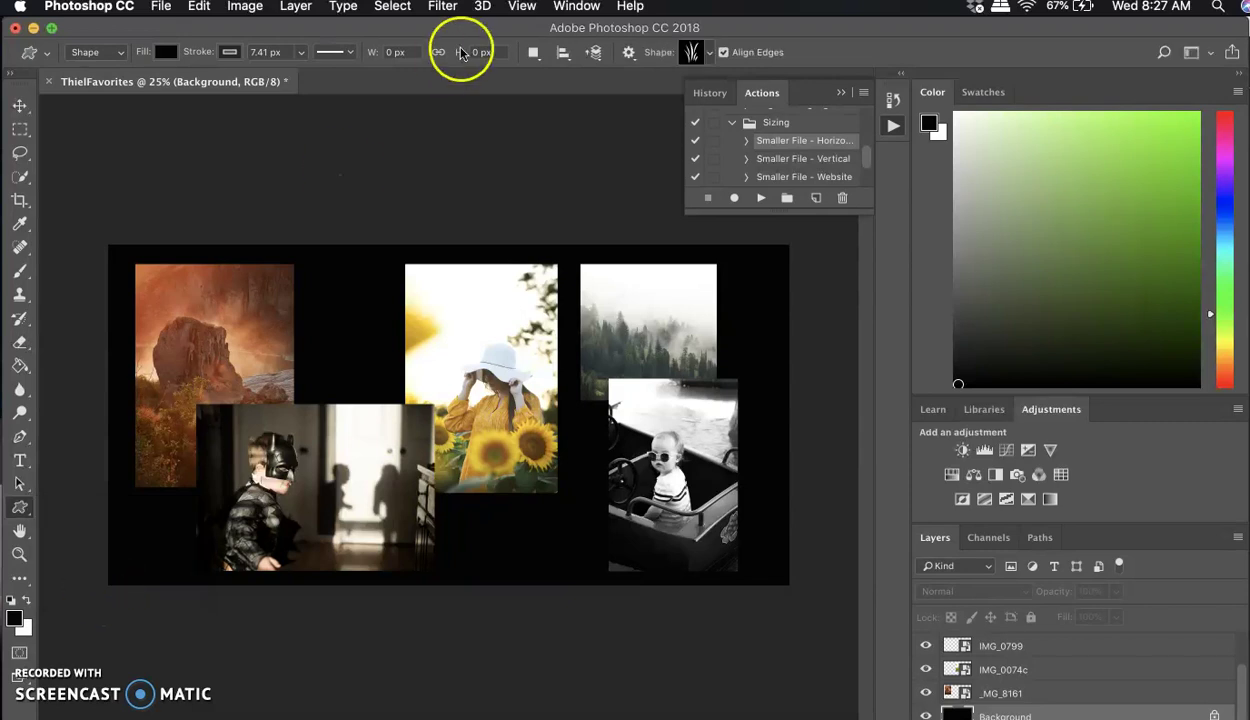
click(709, 52)
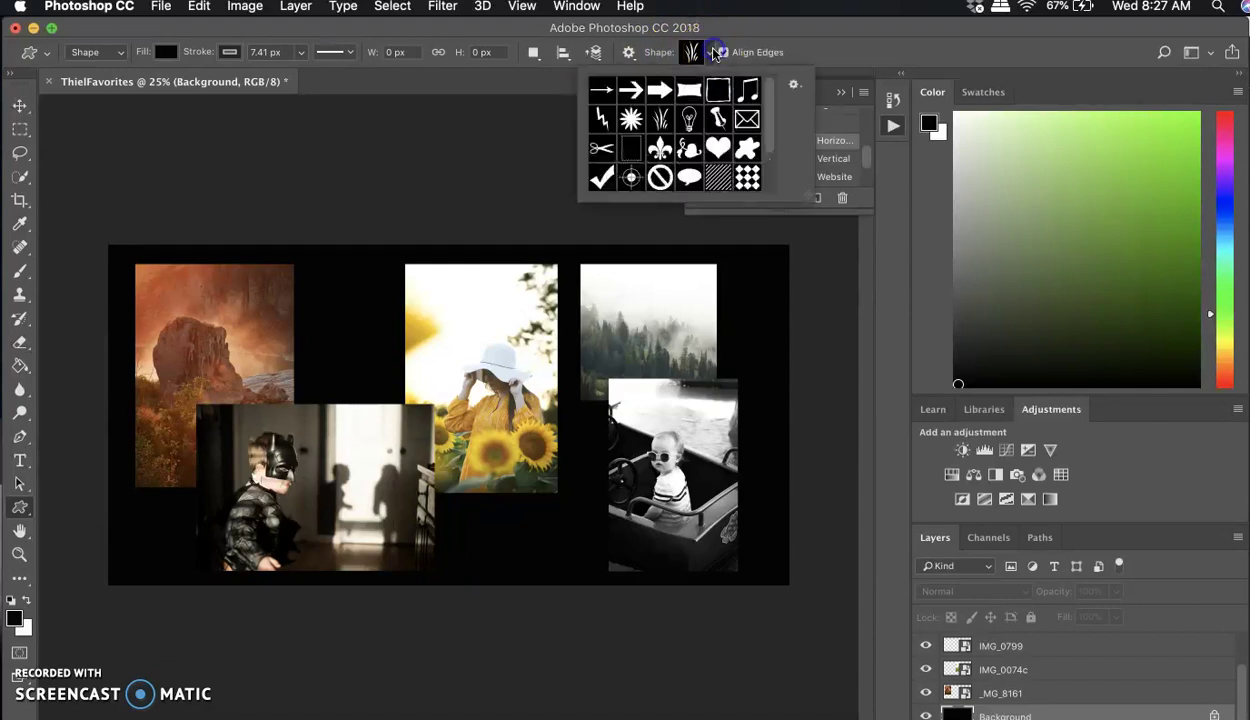
scroll(672, 148, down, 4)
scroll(672, 150, up, 4)
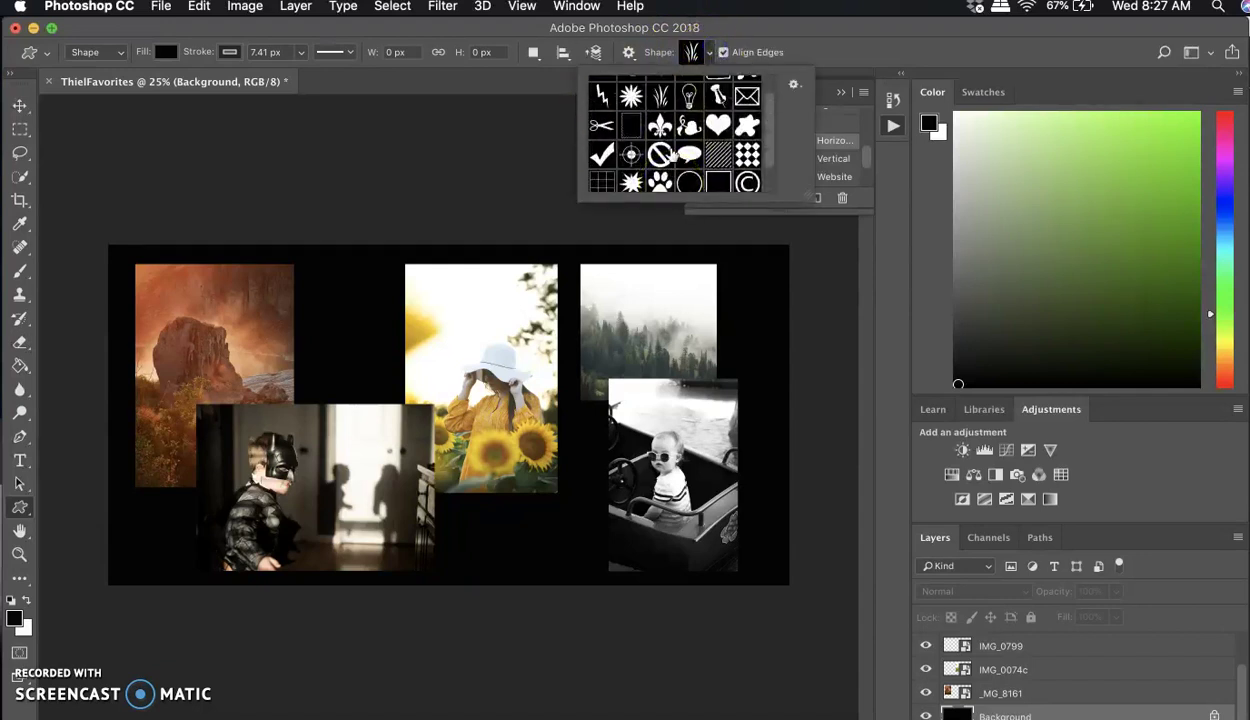
click(709, 55)
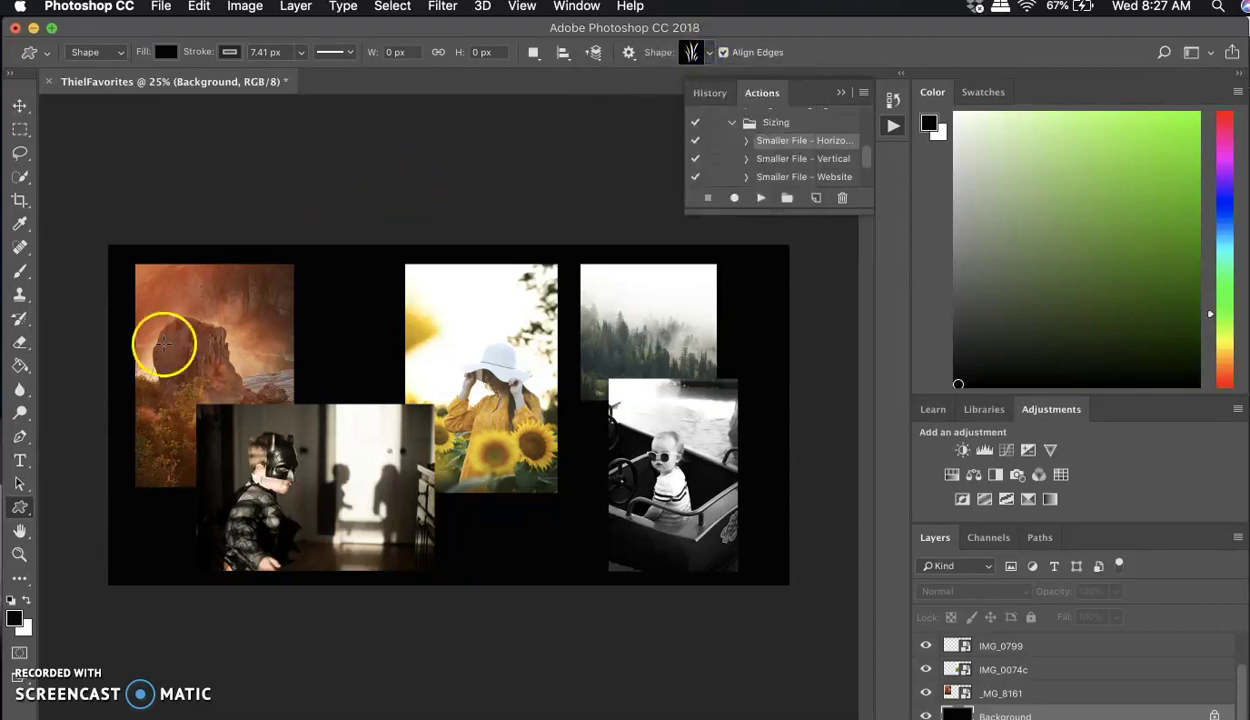
Activate the Rectangle tool and set it to no fill with a white stroke
click(19, 512)
click(65, 512)
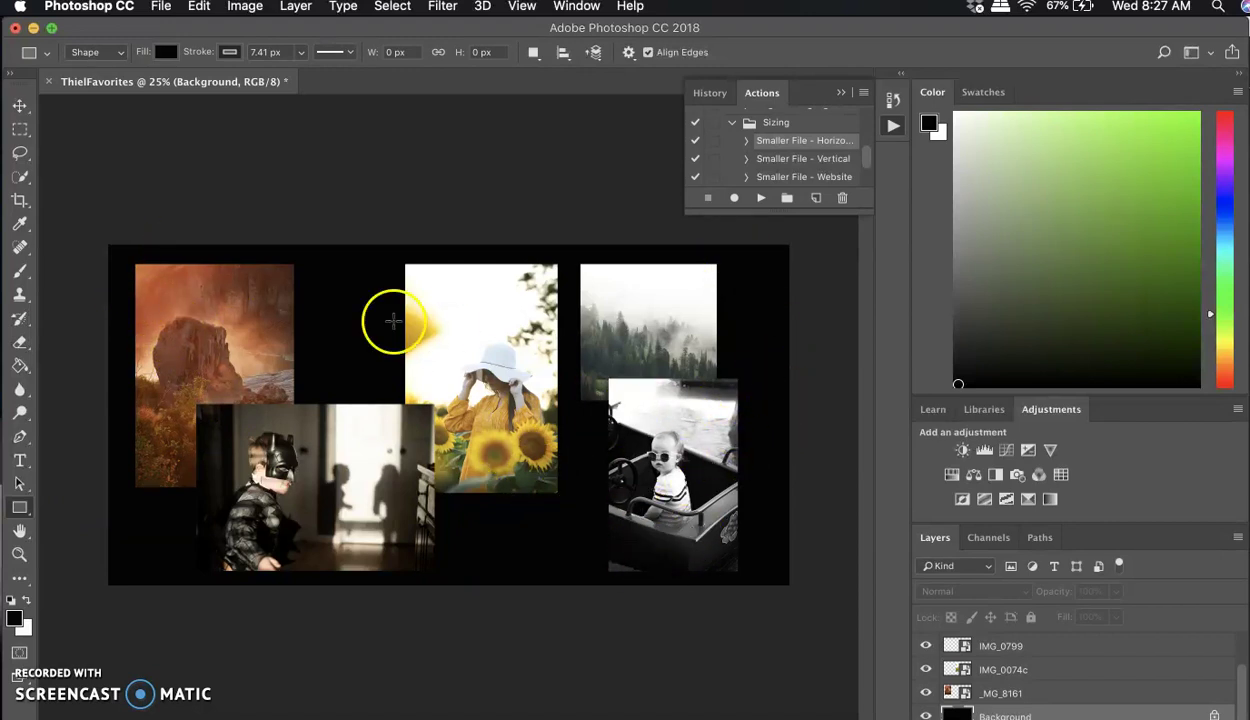
click(163, 54)
click(88, 90)
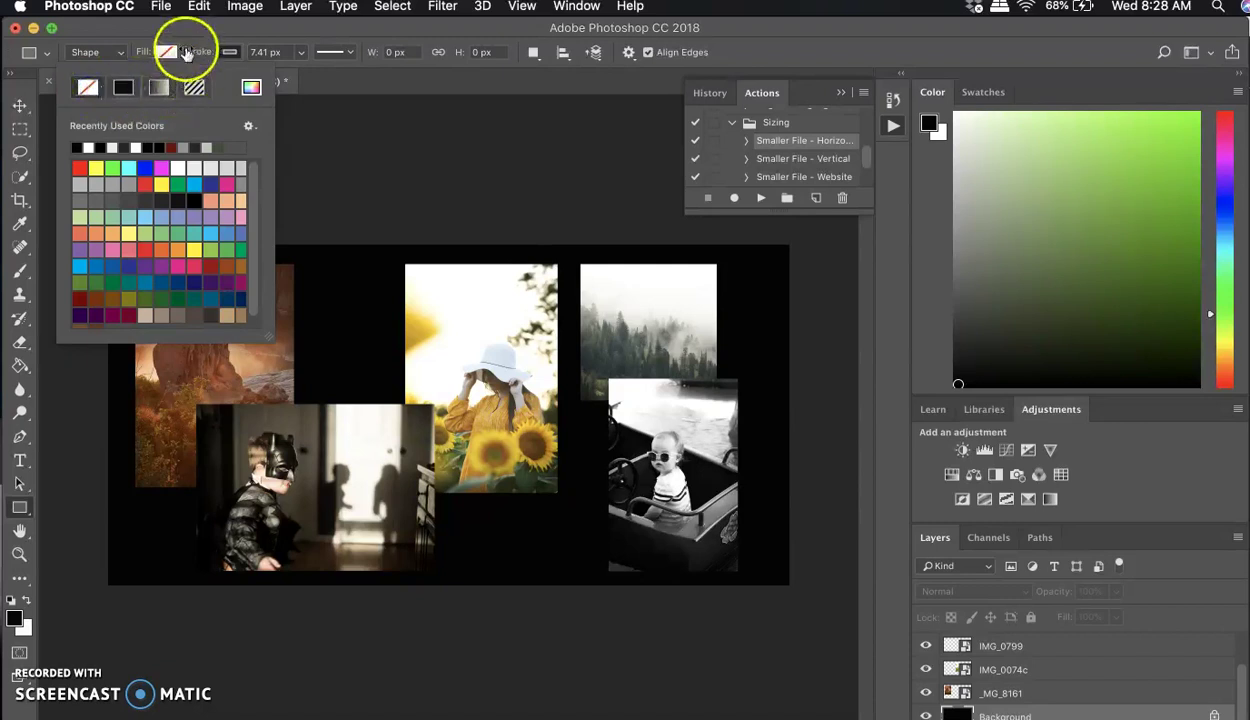
click(231, 52)
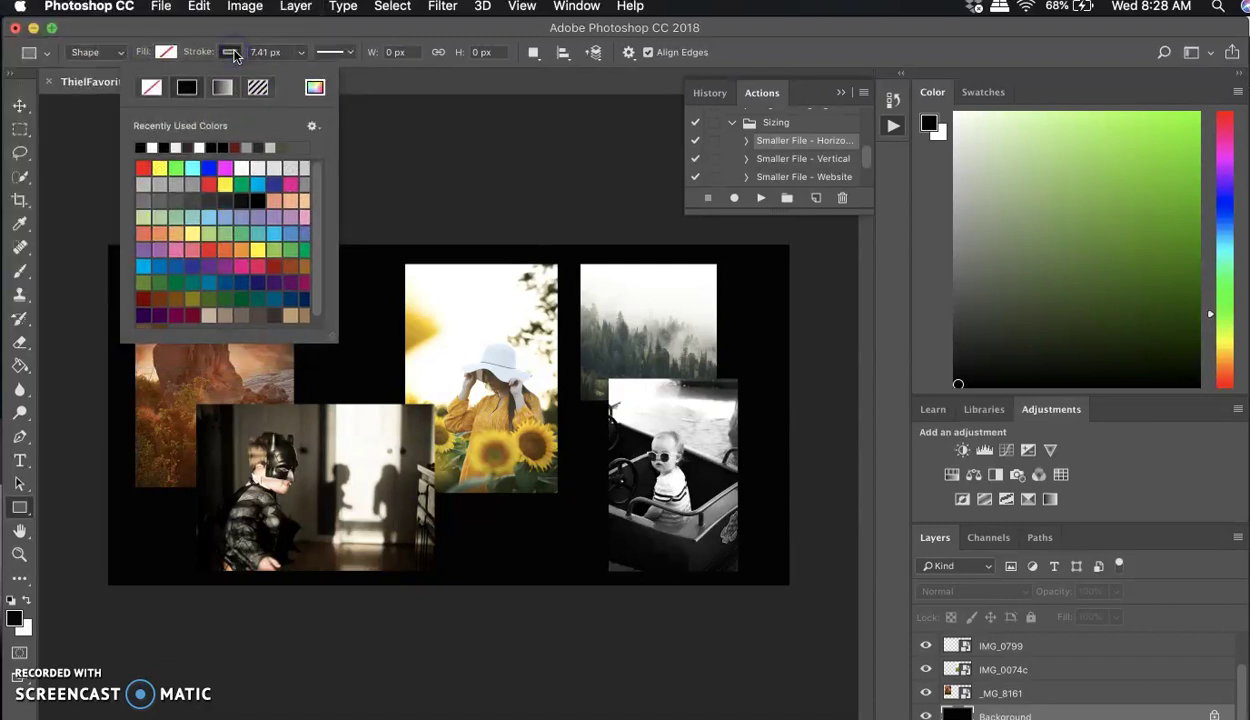
click(248, 98)
click(232, 52)
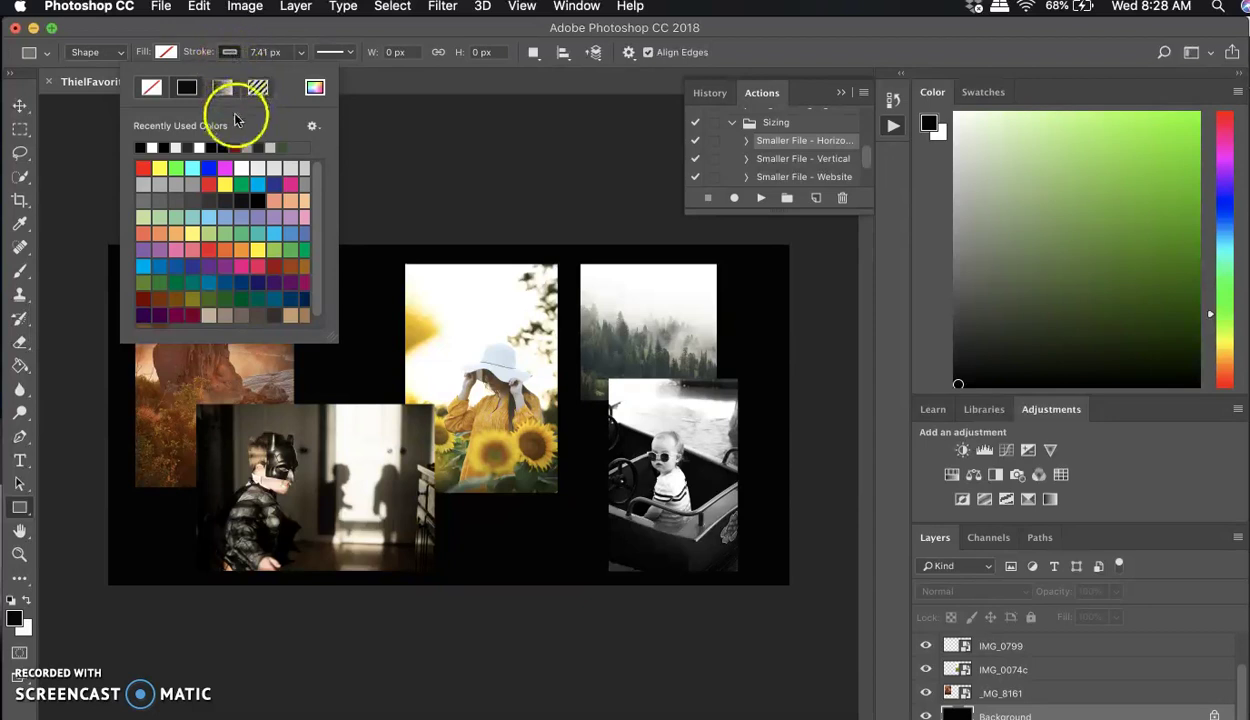
click(152, 148)
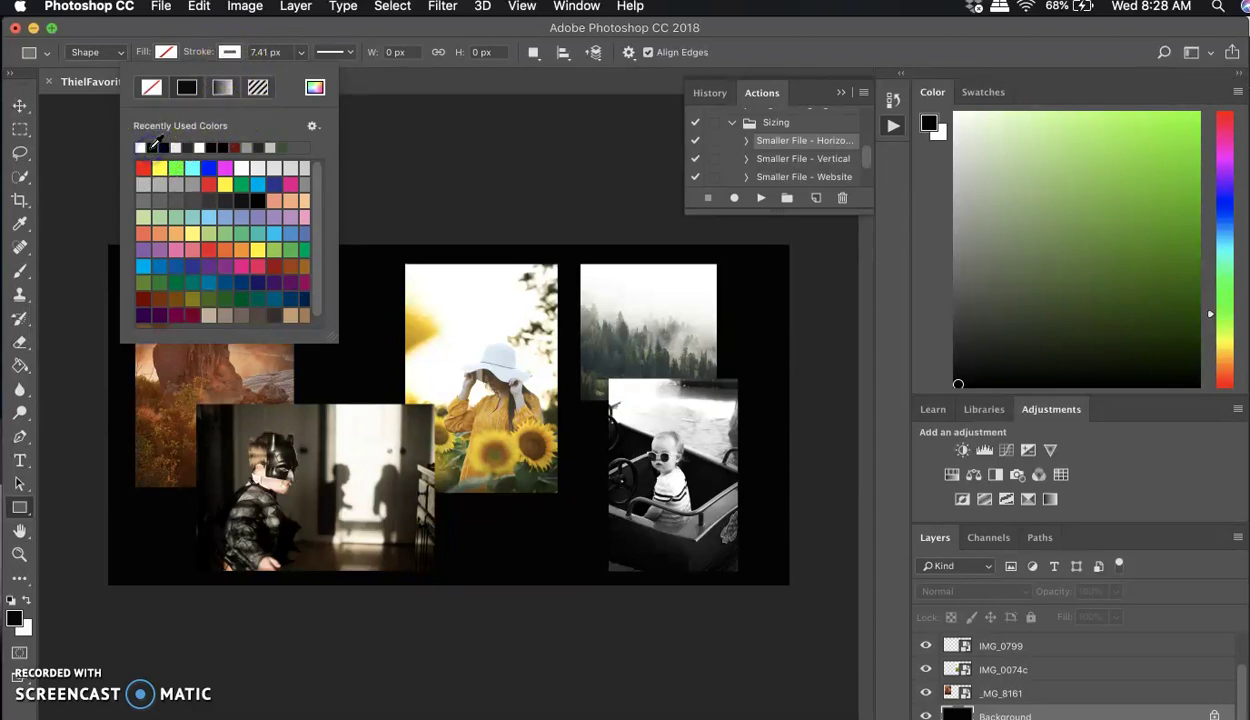
click(302, 53)
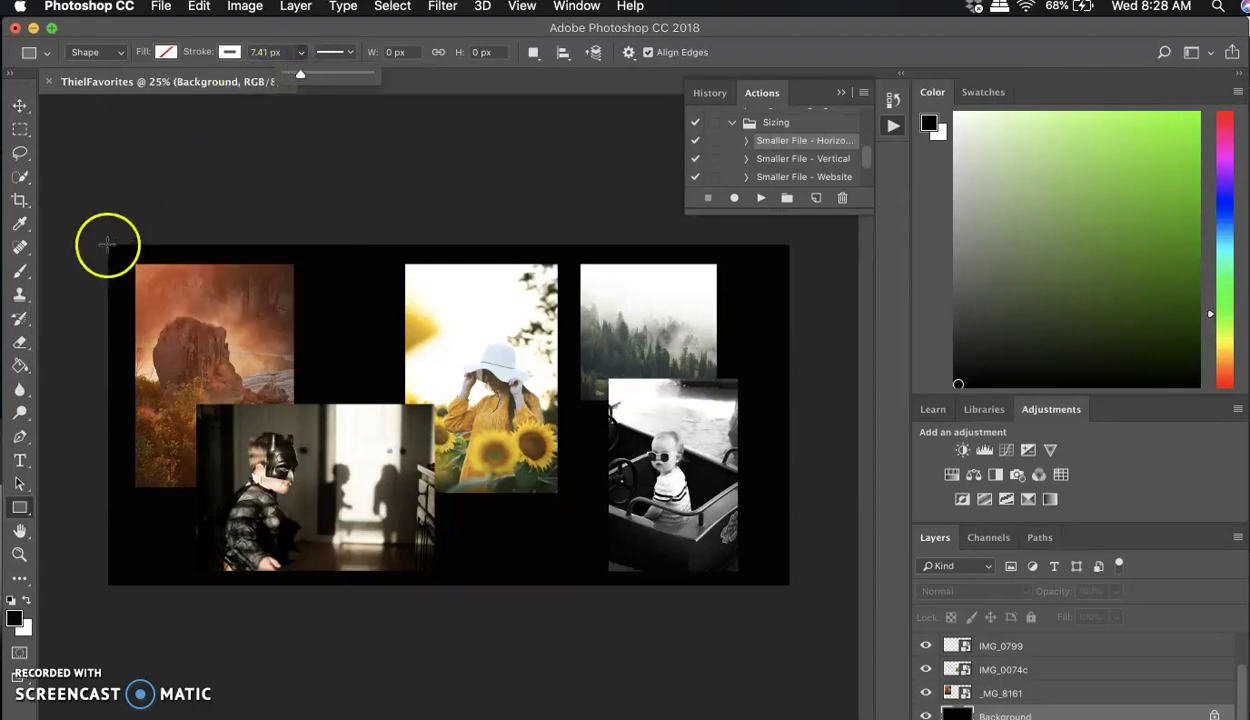
Draw a rectangle outline about 6006 x 2976 px around the canvas edge, then reselect the Background layer and dismiss the shape properties
mouse_move(107, 244)
mouse_down()
mouse_move(301, 354)
mouse_move(790, 570)
mouse_move(789, 582)
mouse_up()
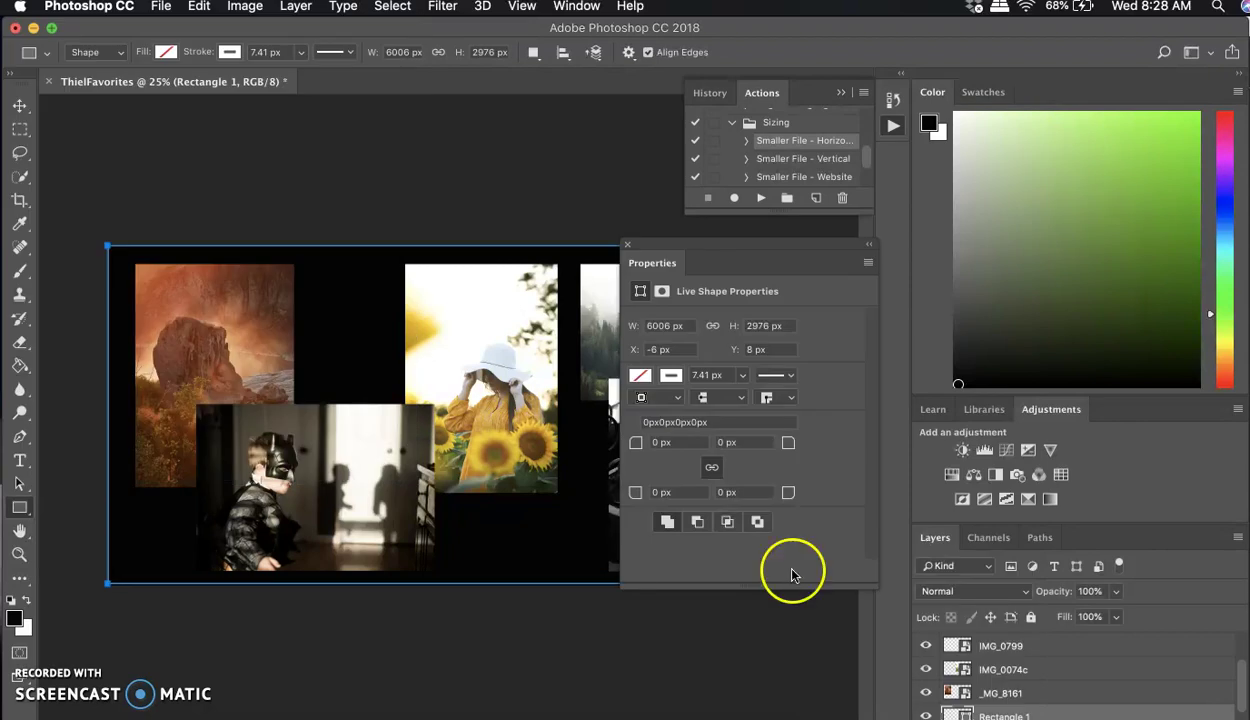
scroll(1030, 670, down, 1)
click(1003, 712)
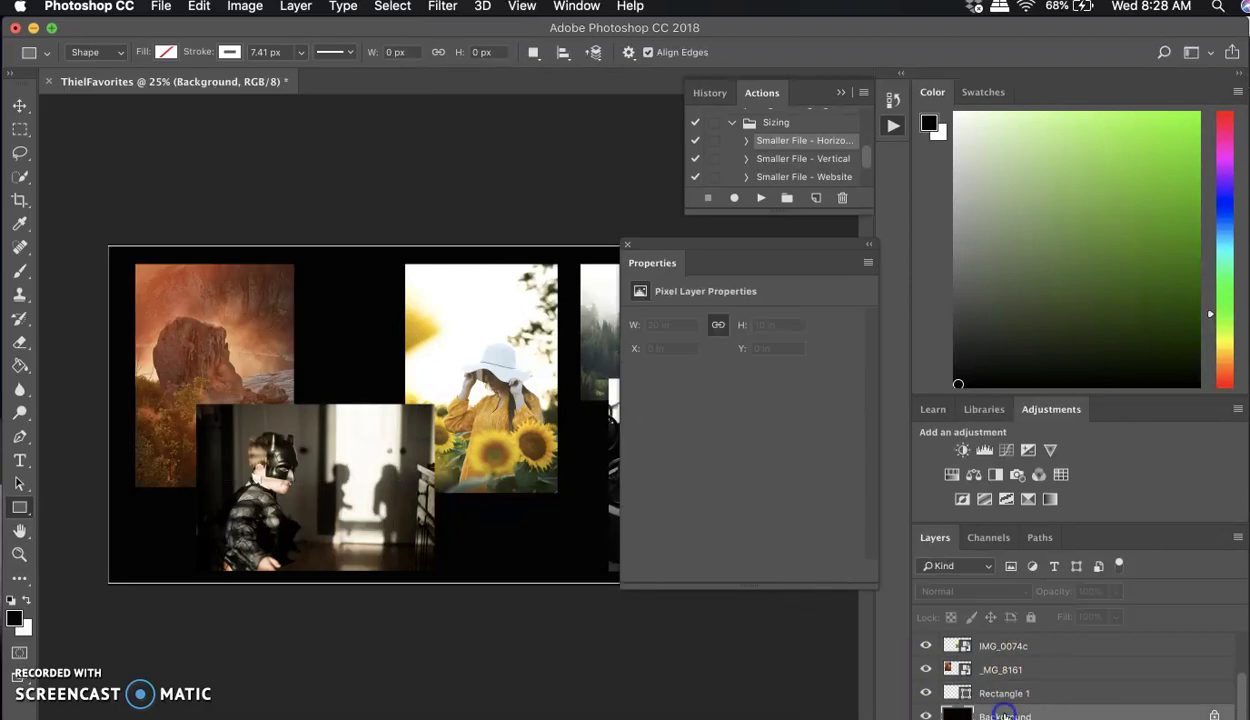
click(627, 244)
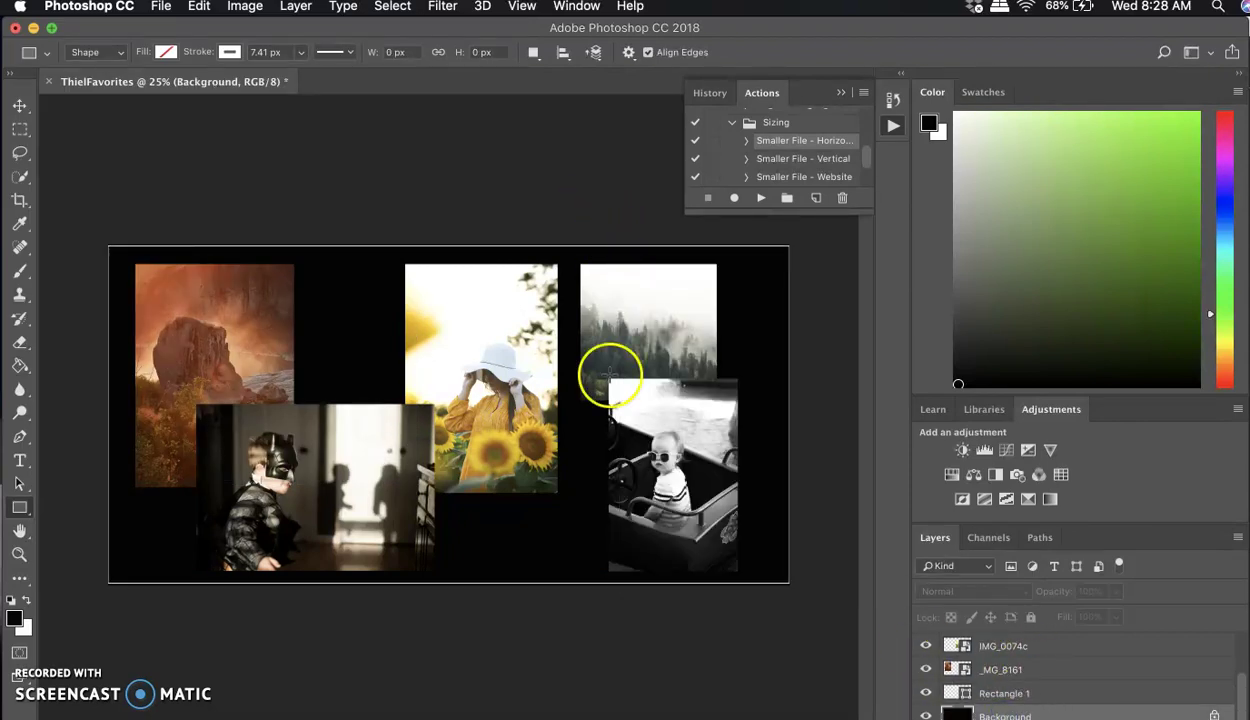
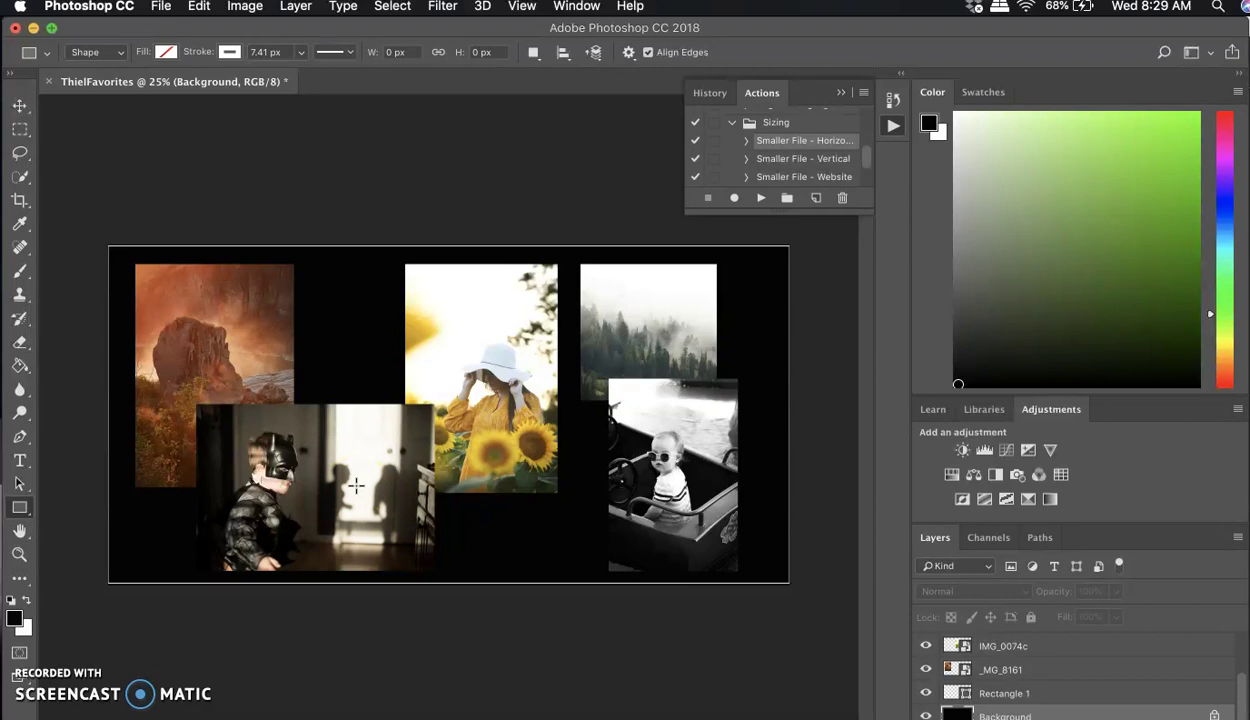
Draw a horizontal dark gray line about 6004 px long across the canvas behind the photos, then reselect the Background layer
right_click(20, 509)
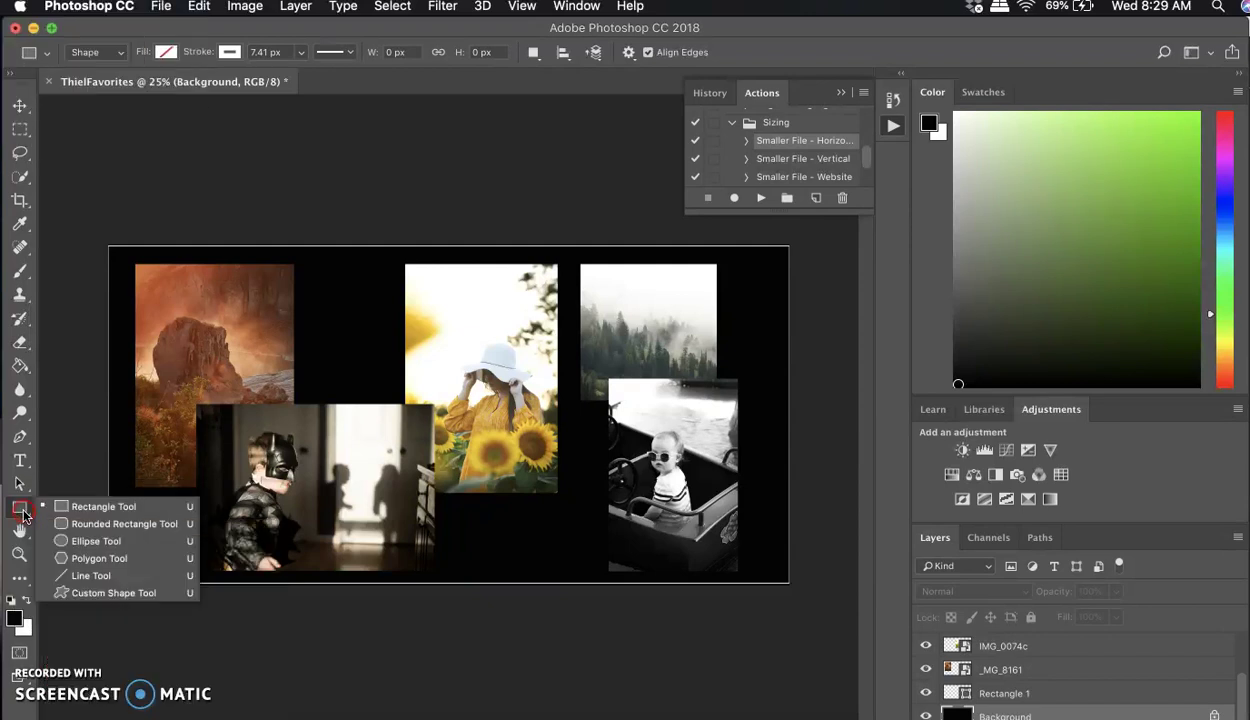
click(92, 575)
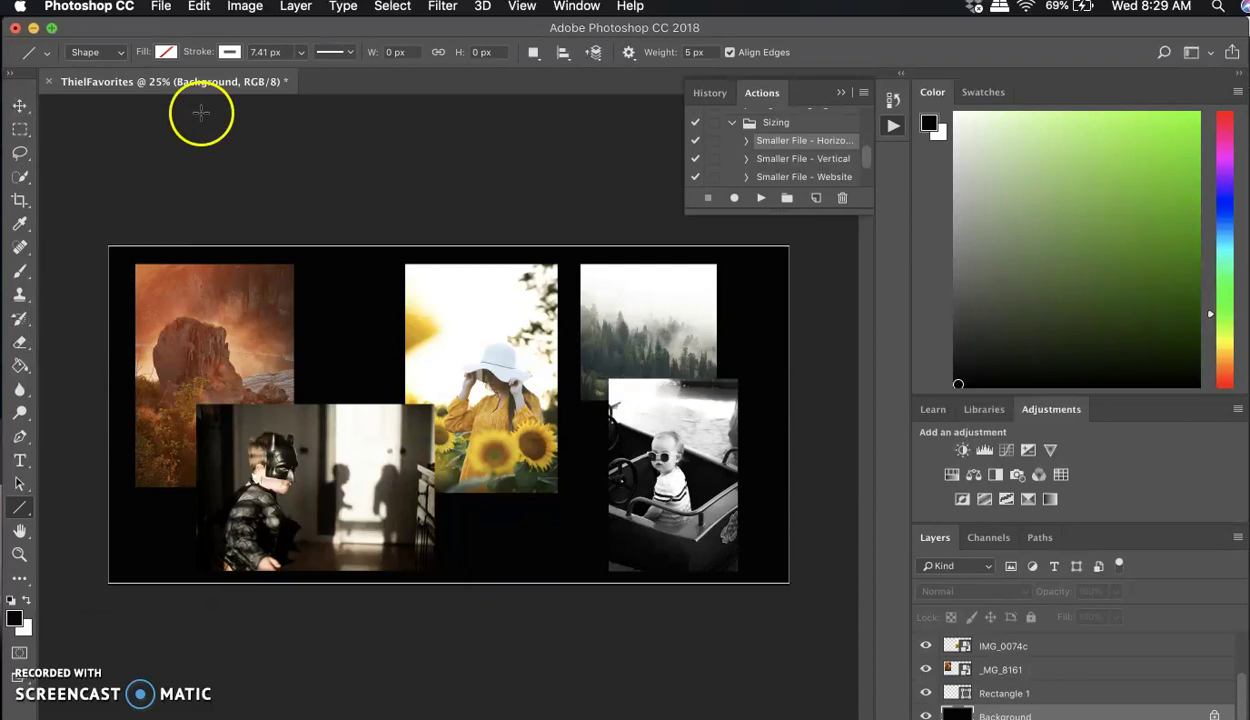
click(224, 52)
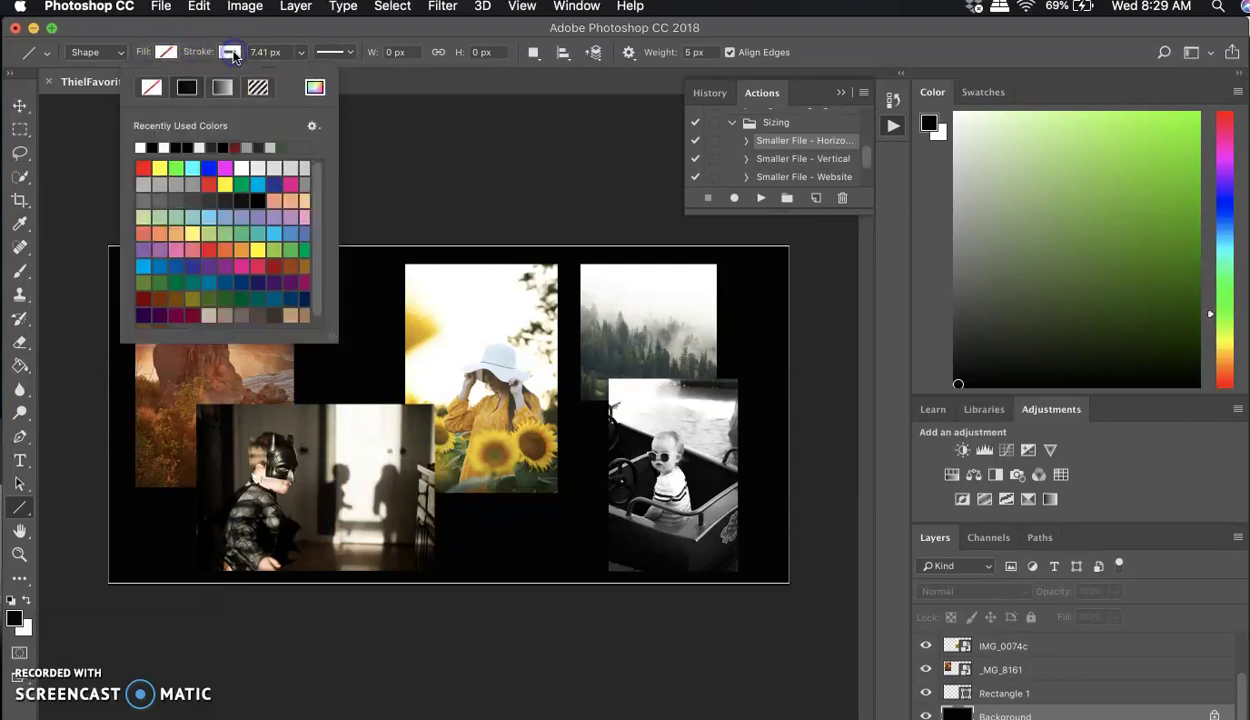
click(226, 165)
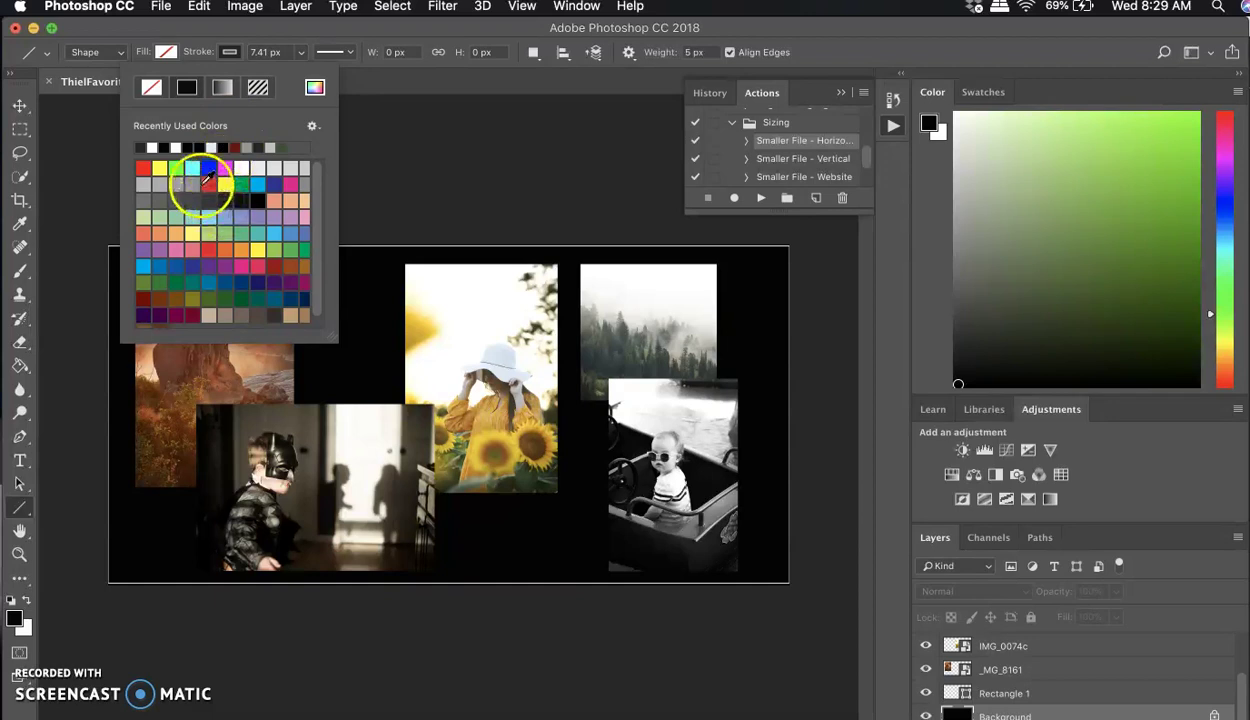
click(175, 197)
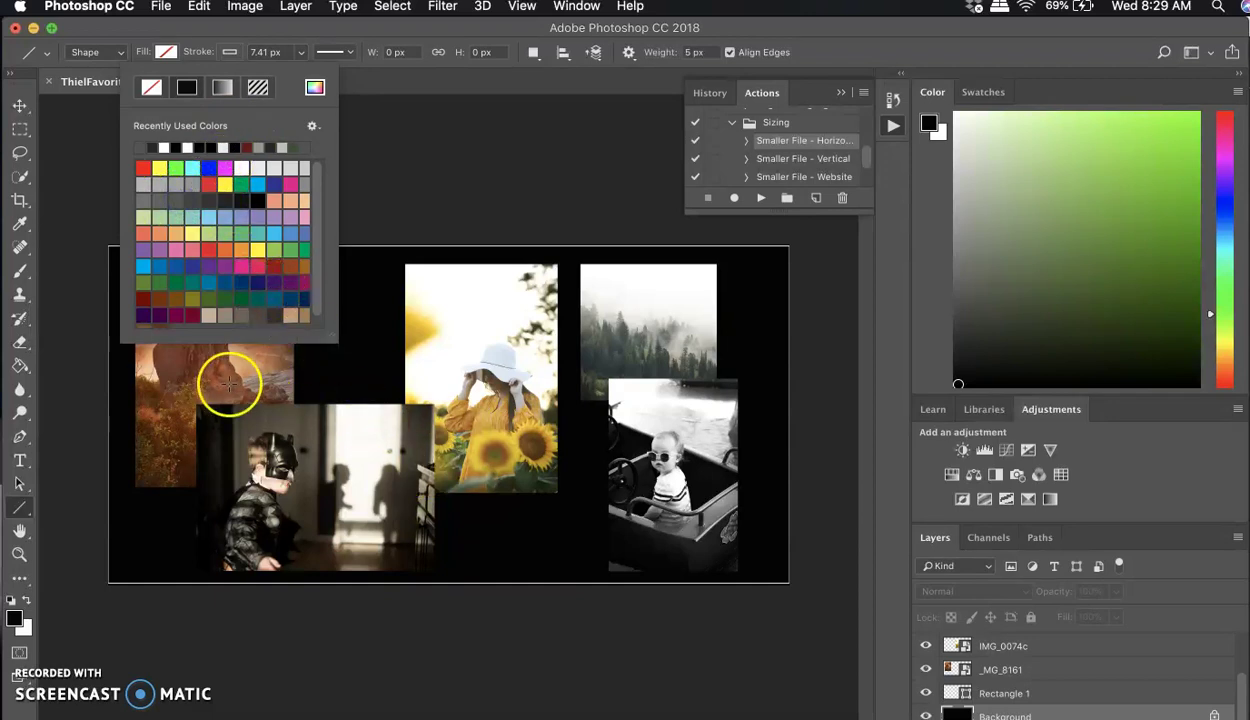
click(108, 366)
drag(110, 365, 790, 368)
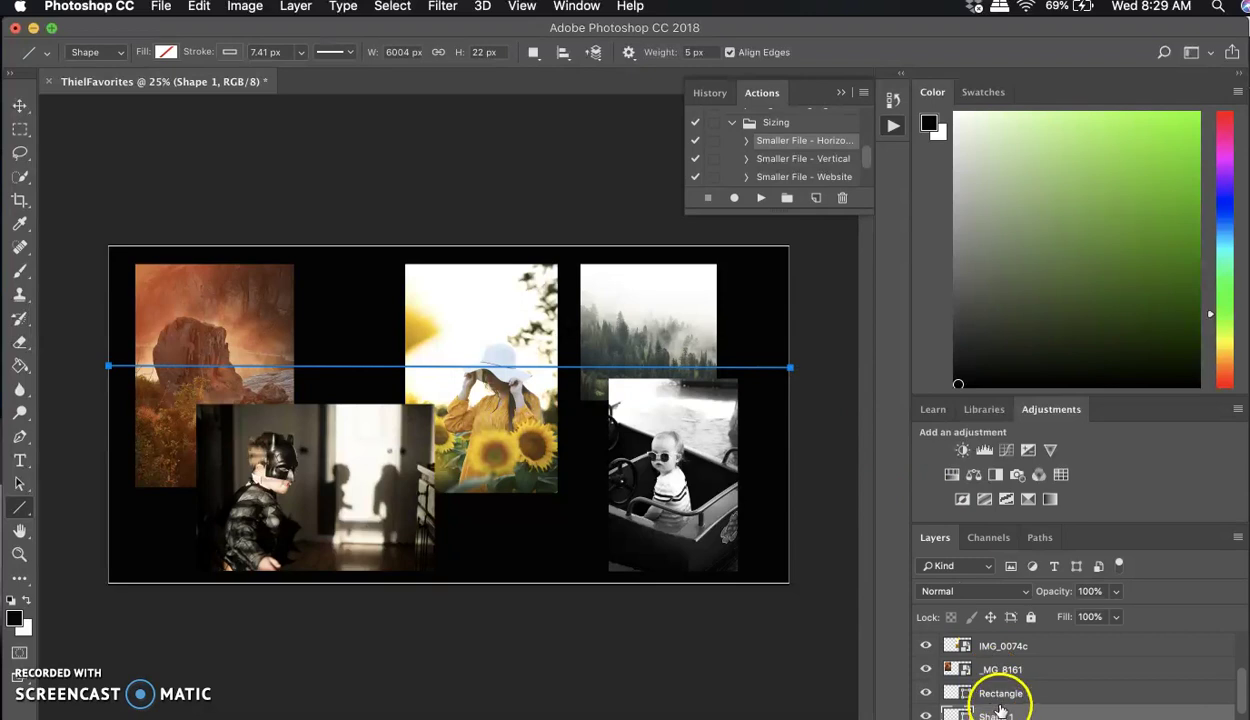
scroll(999, 690, down, 1)
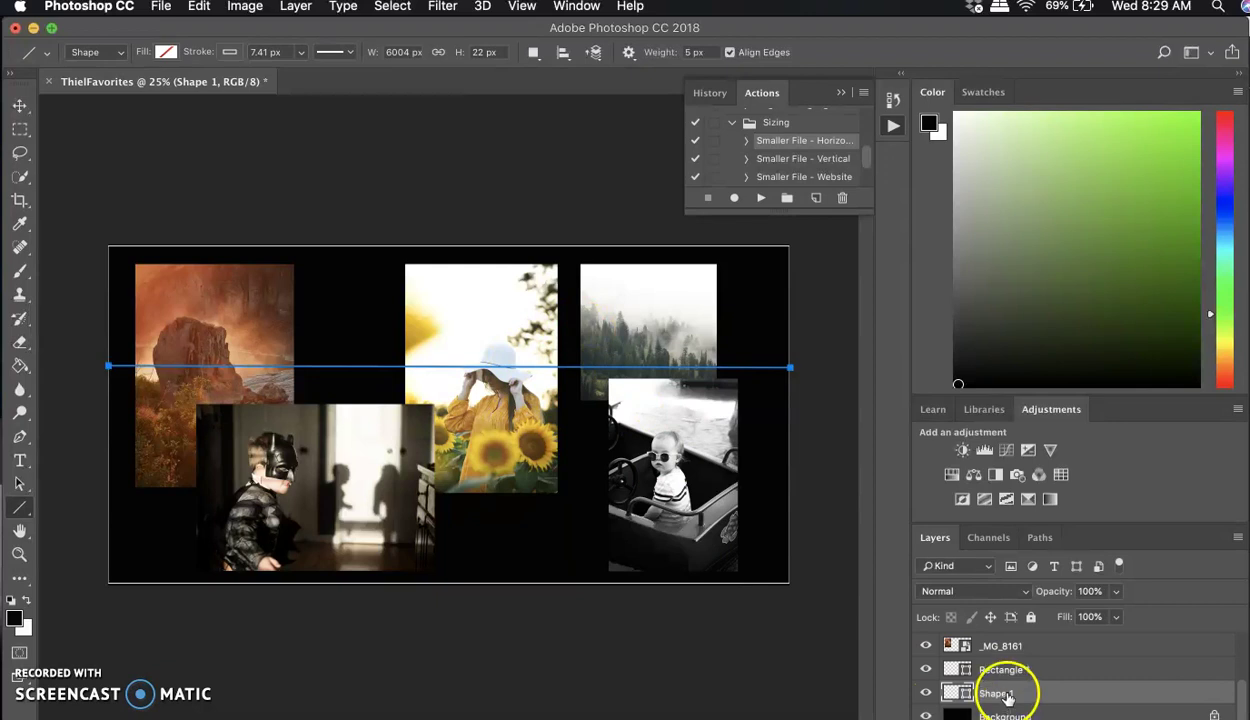
click(1006, 716)
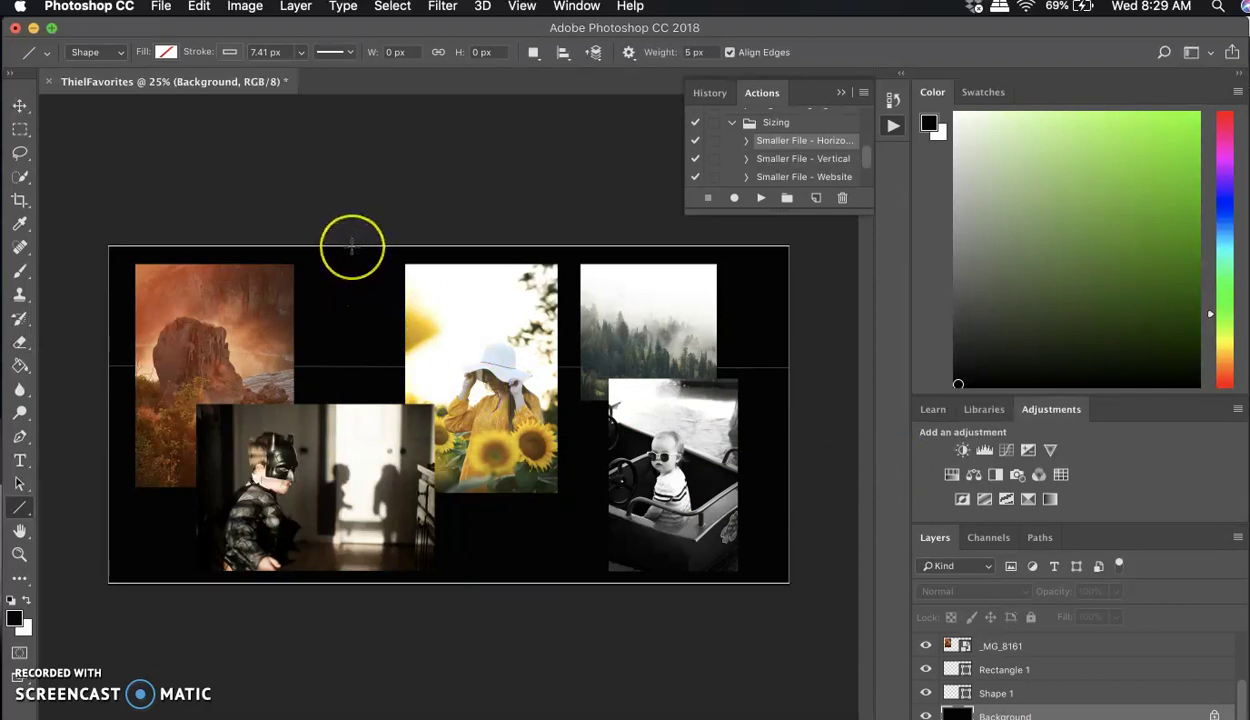
Draw a vertical line about 2997 px tall through the canvas behind the Batman photo, then reselect the Background layer
drag(352, 249, 350, 585)
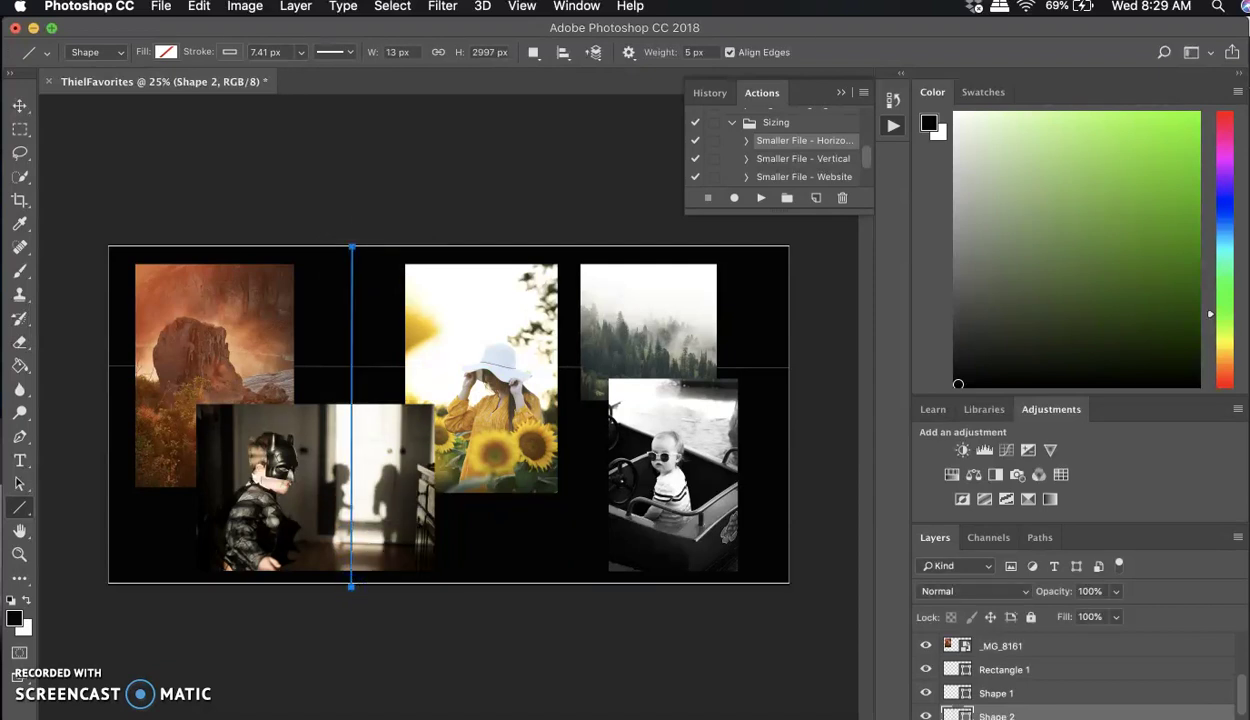
scroll(1046, 695, down, 1)
click(1025, 716)
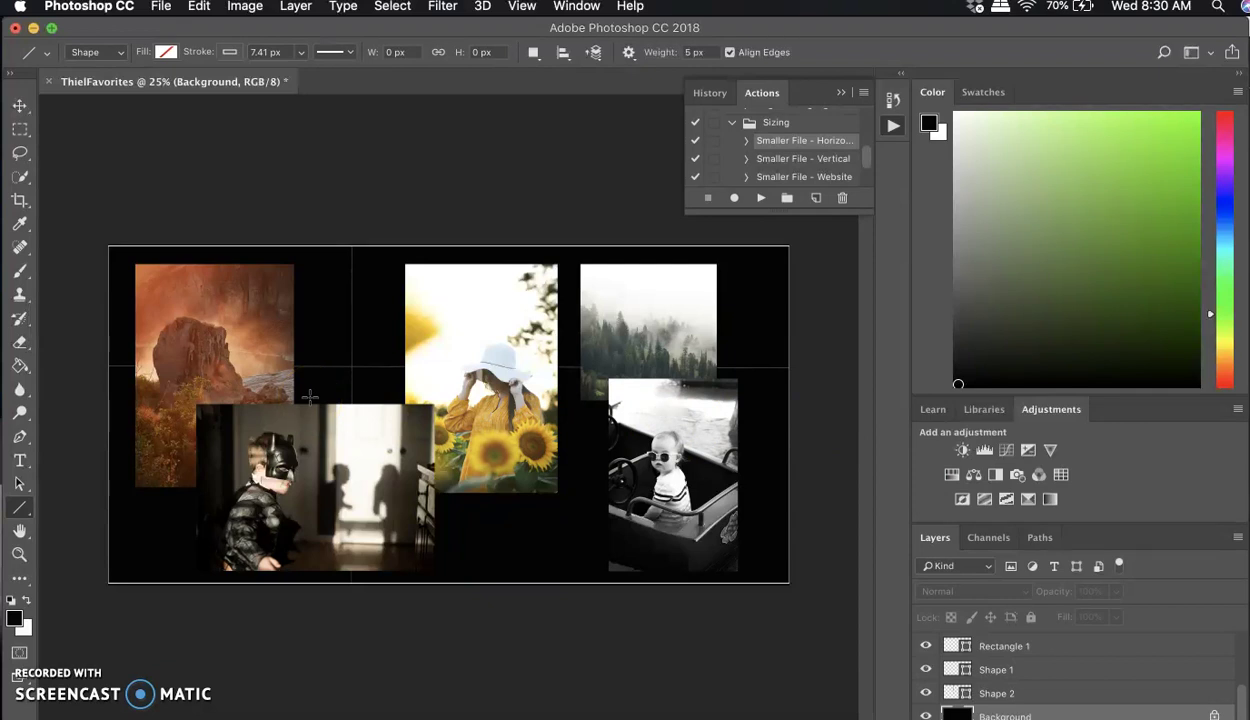
drag(21, 506, 125, 513)
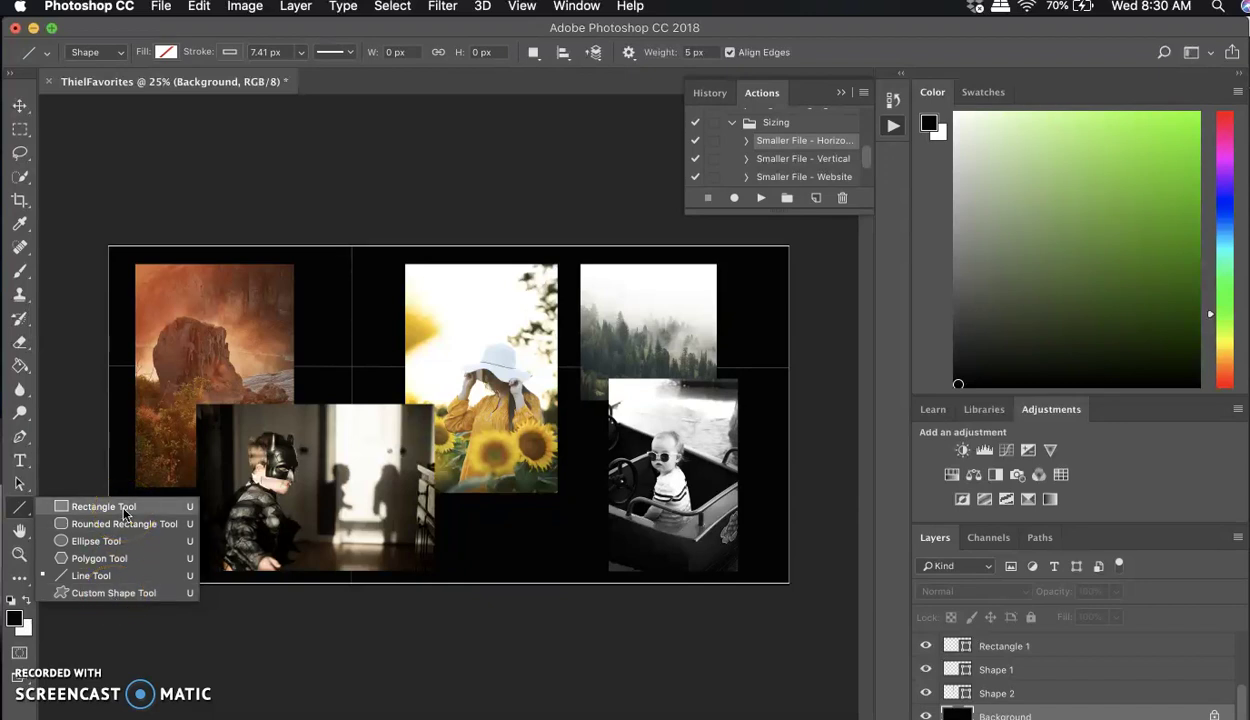
click(108, 578)
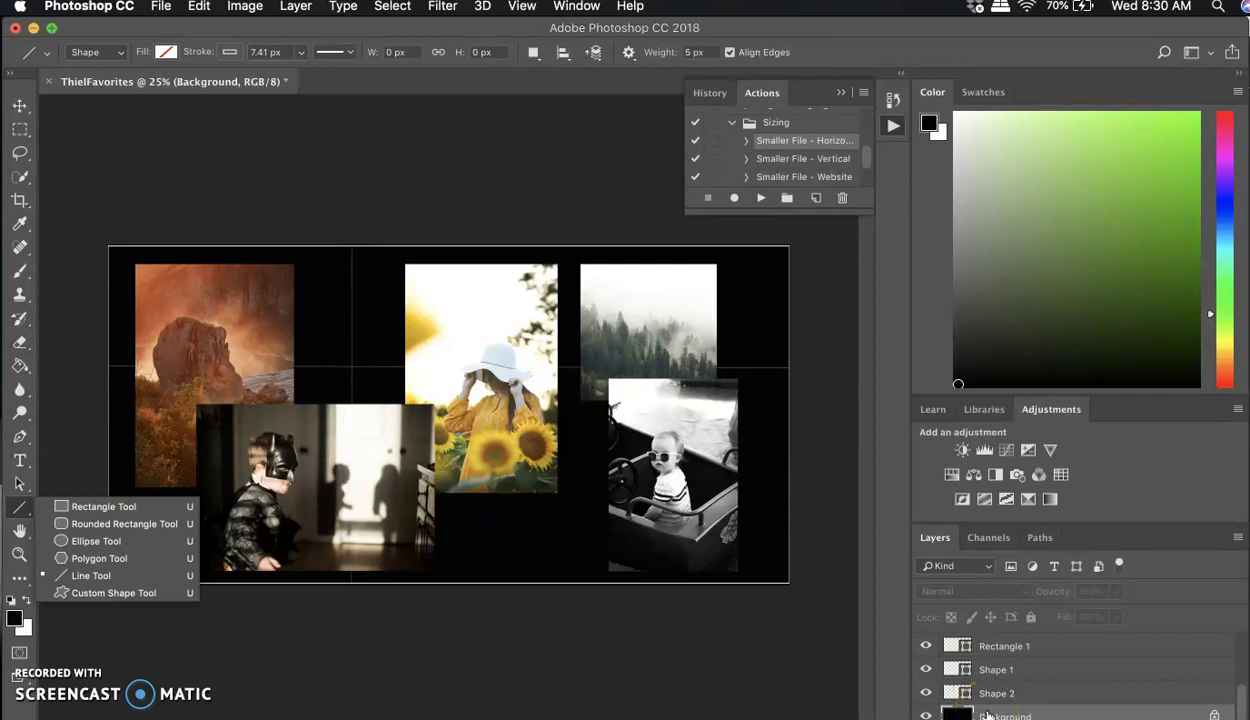
Activate the Horizontal Type tool
click(19, 463)
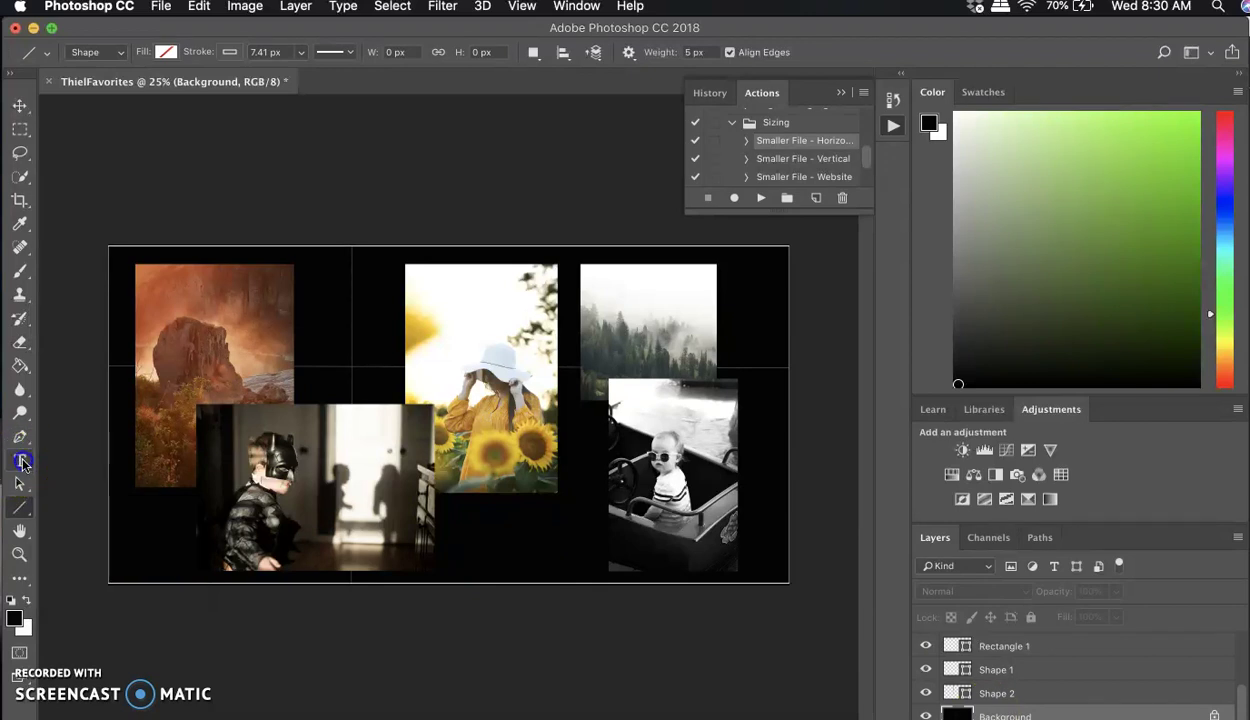
click(22, 463)
click(55, 482)
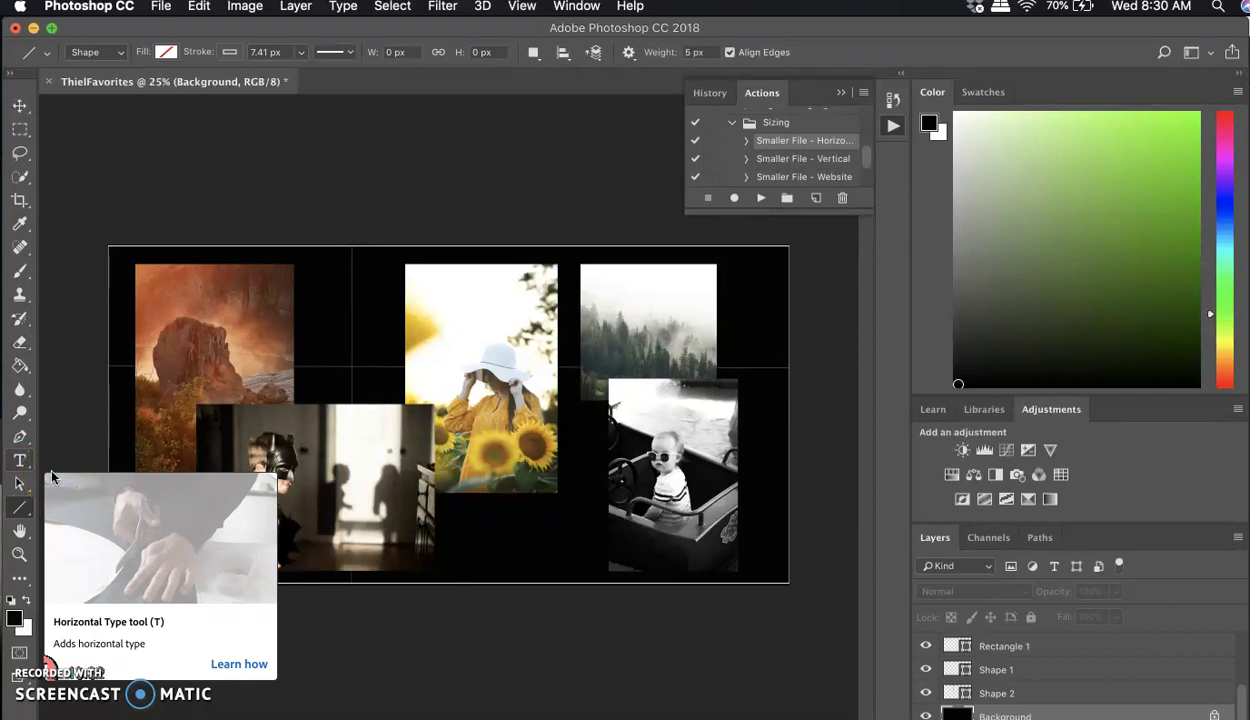
click(22, 460)
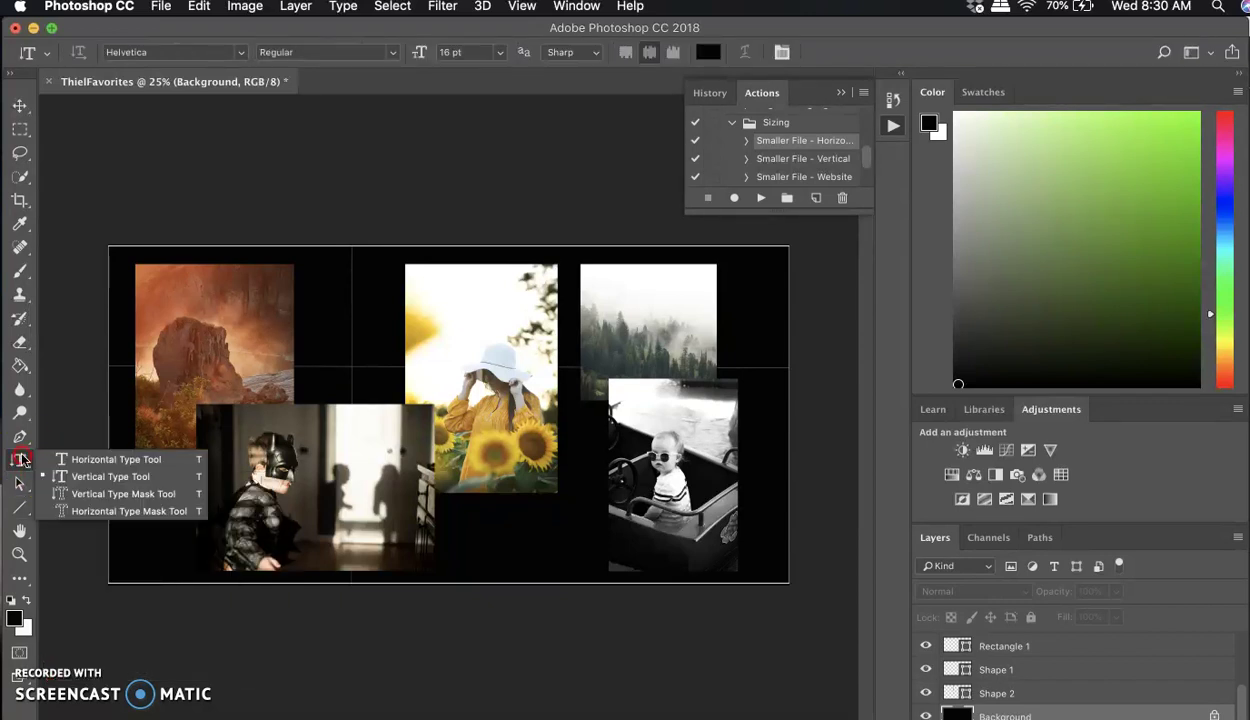
drag(36, 461, 96, 480)
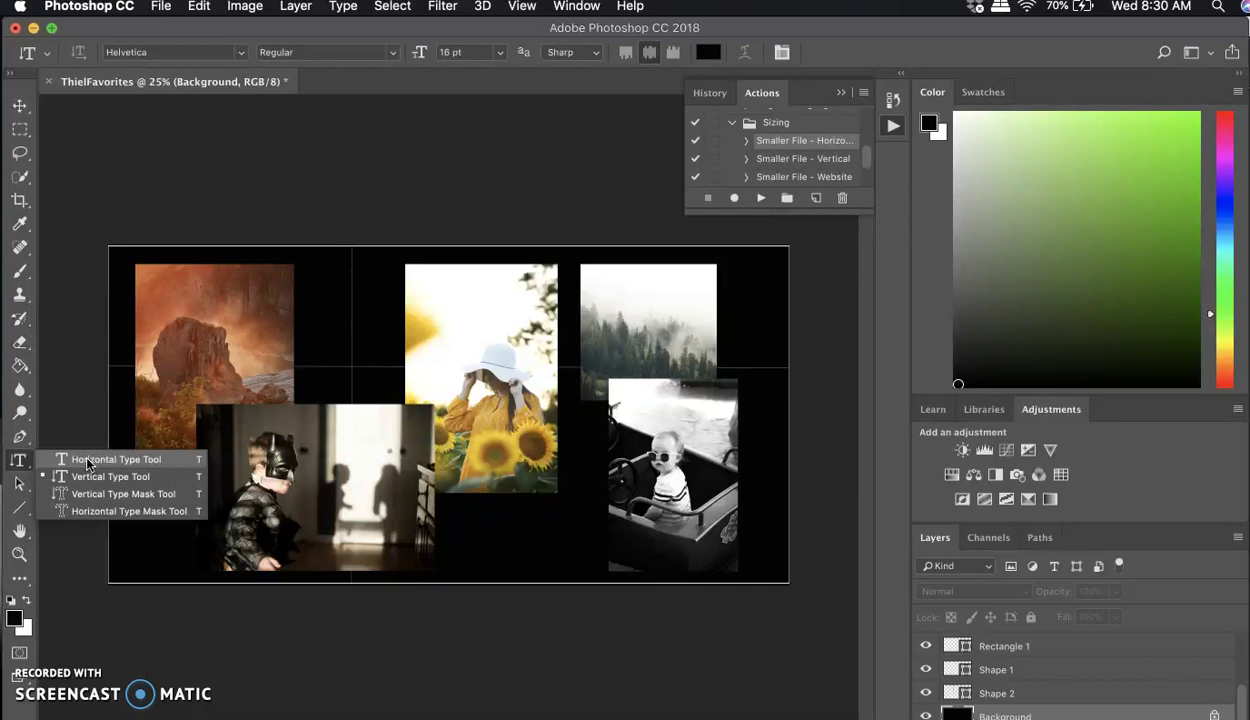
click(88, 461)
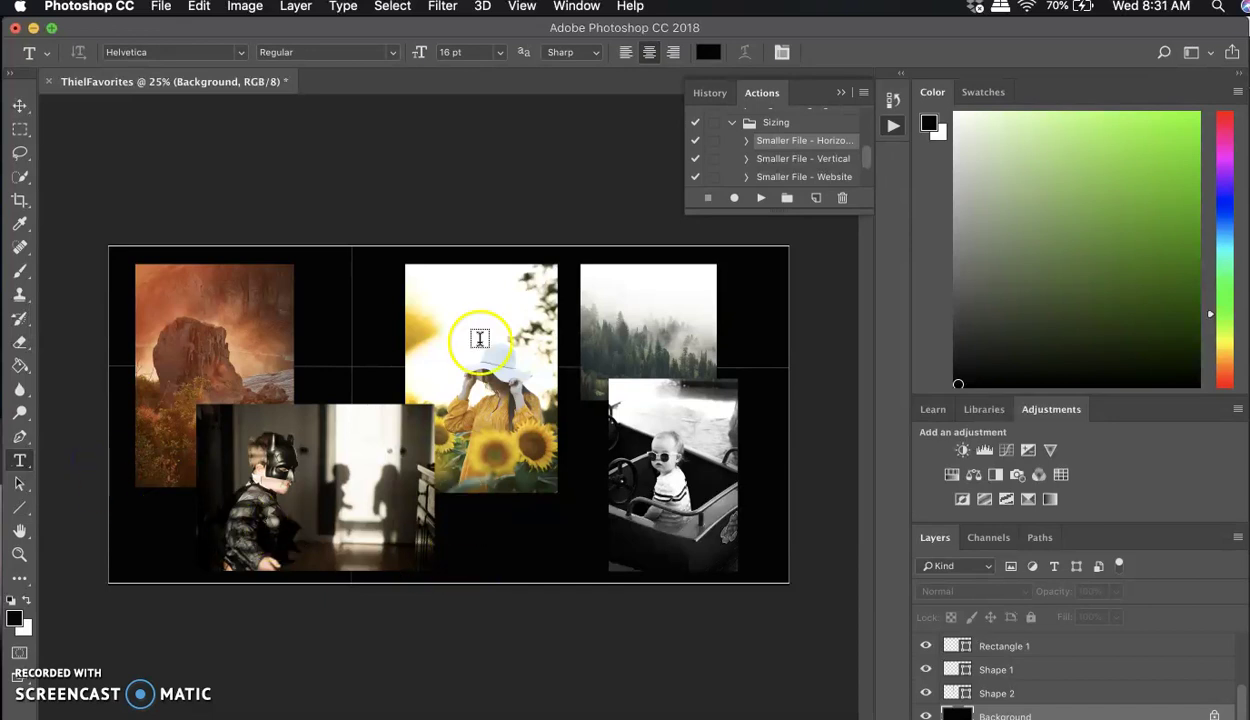
Set the text color to light pink and the font size to 36 pt
click(708, 53)
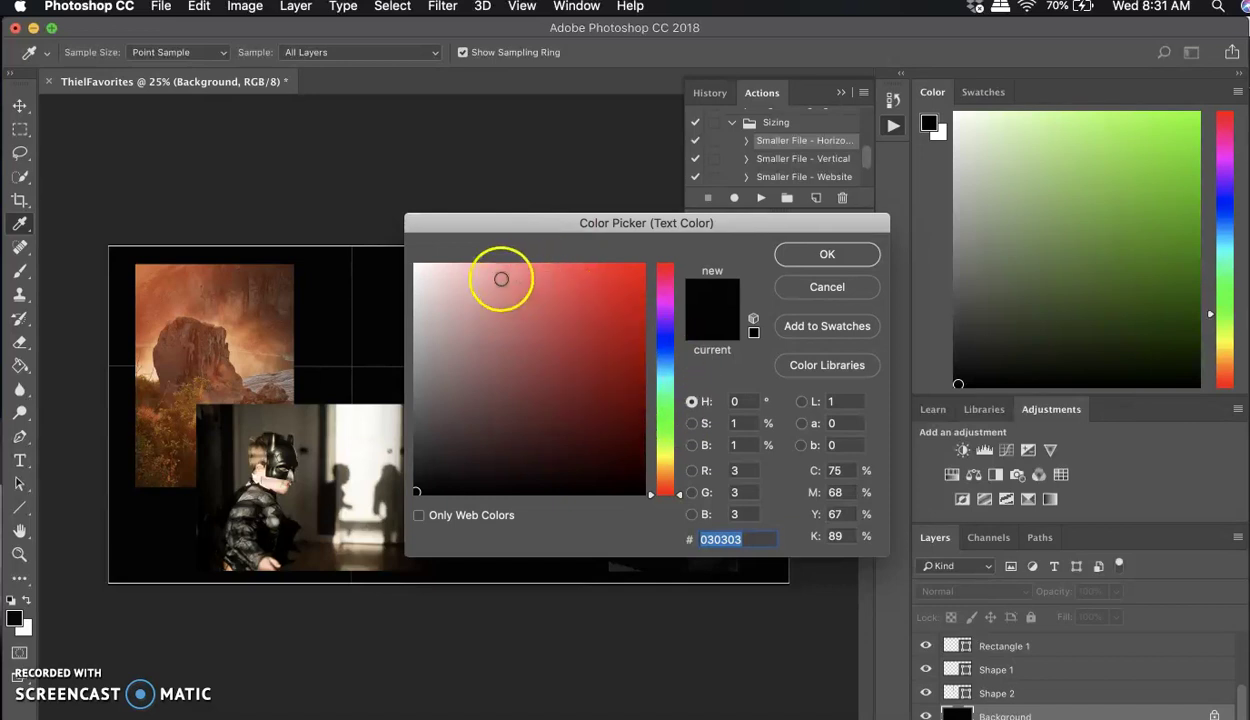
click(473, 276)
click(462, 274)
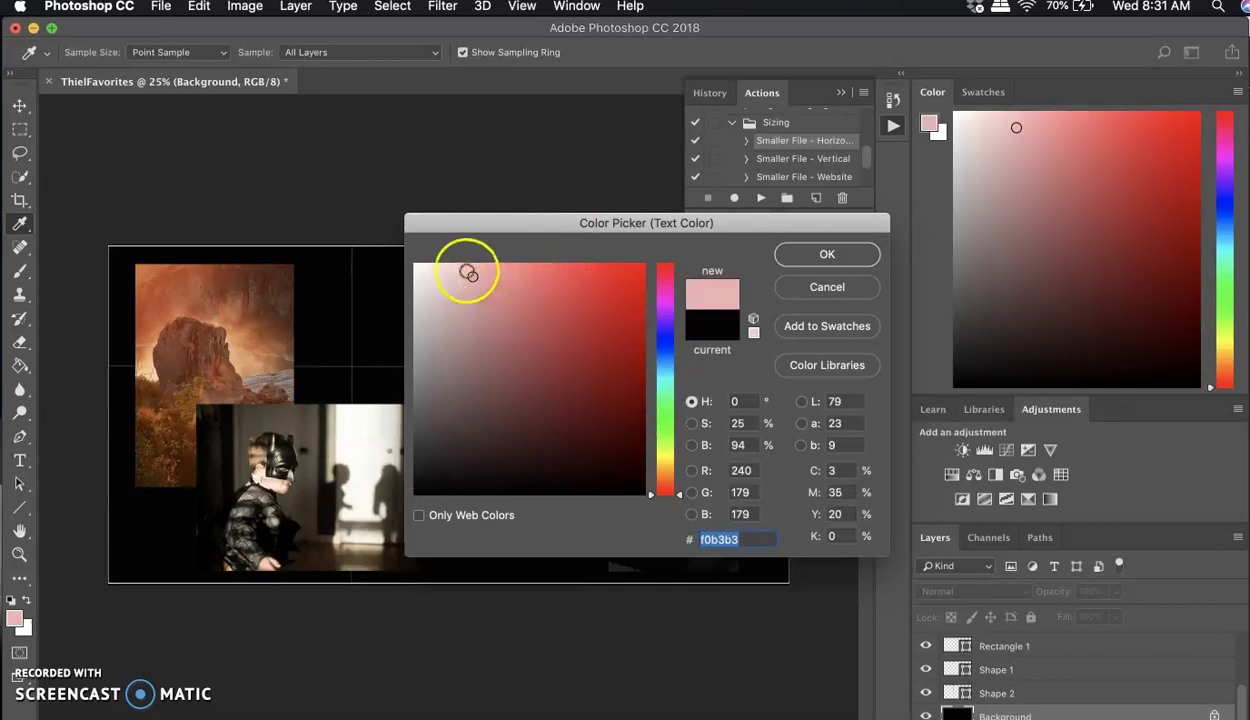
click(874, 262)
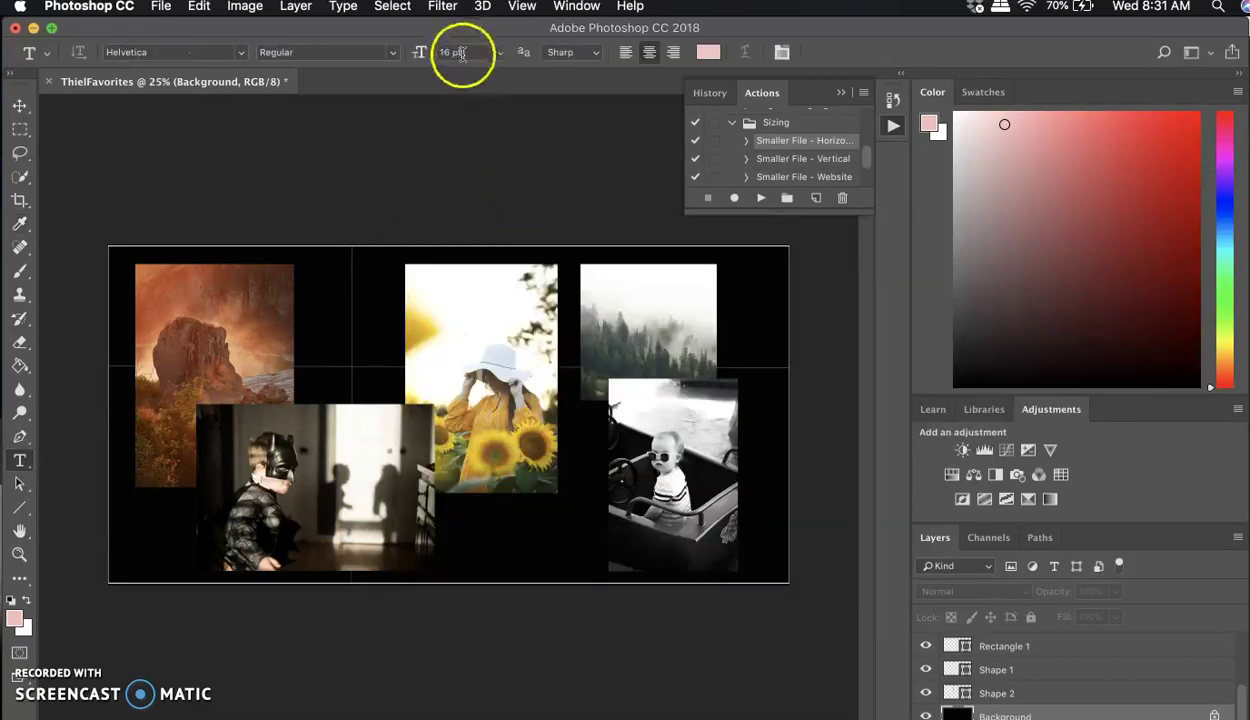
click(503, 57)
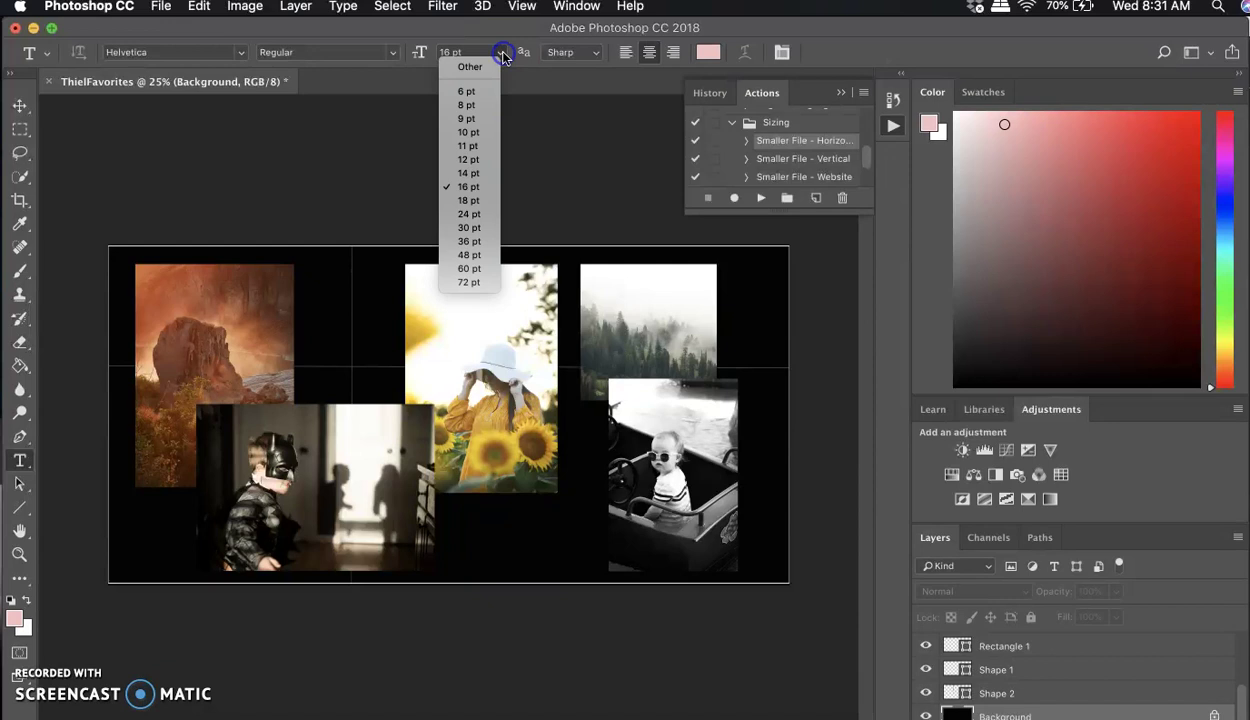
click(479, 242)
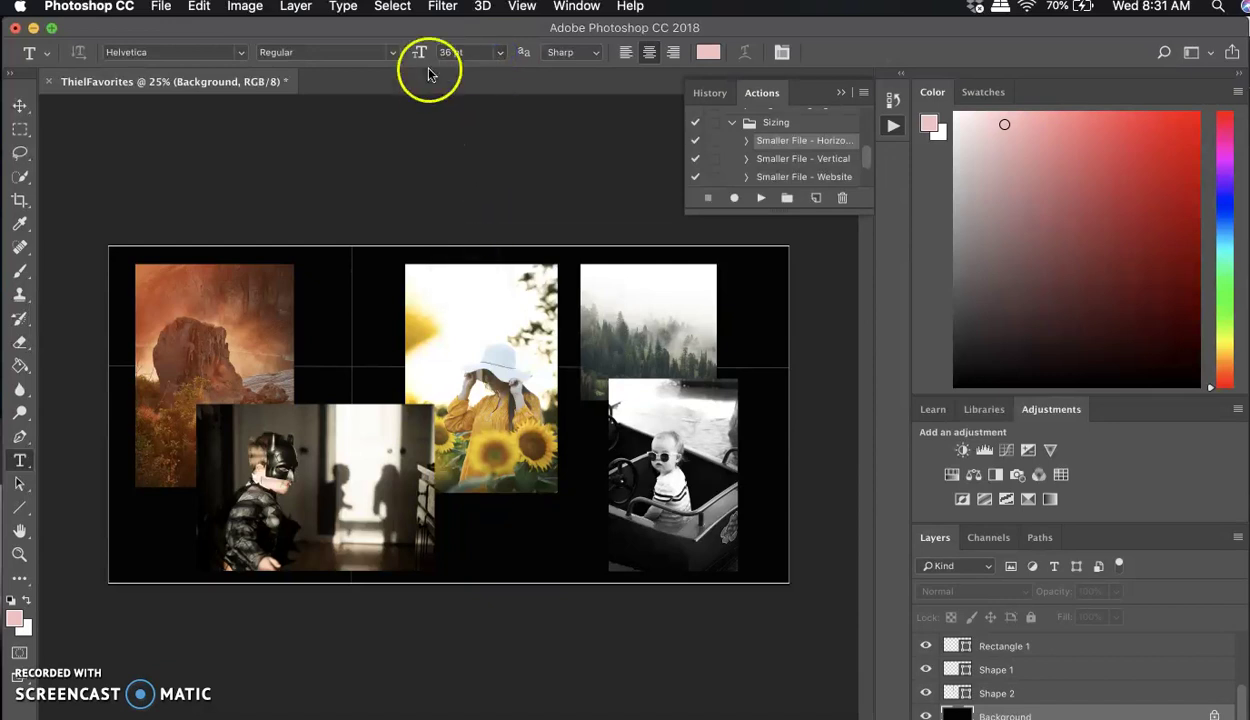
Set the font for the new text to Trattatello
click(241, 55)
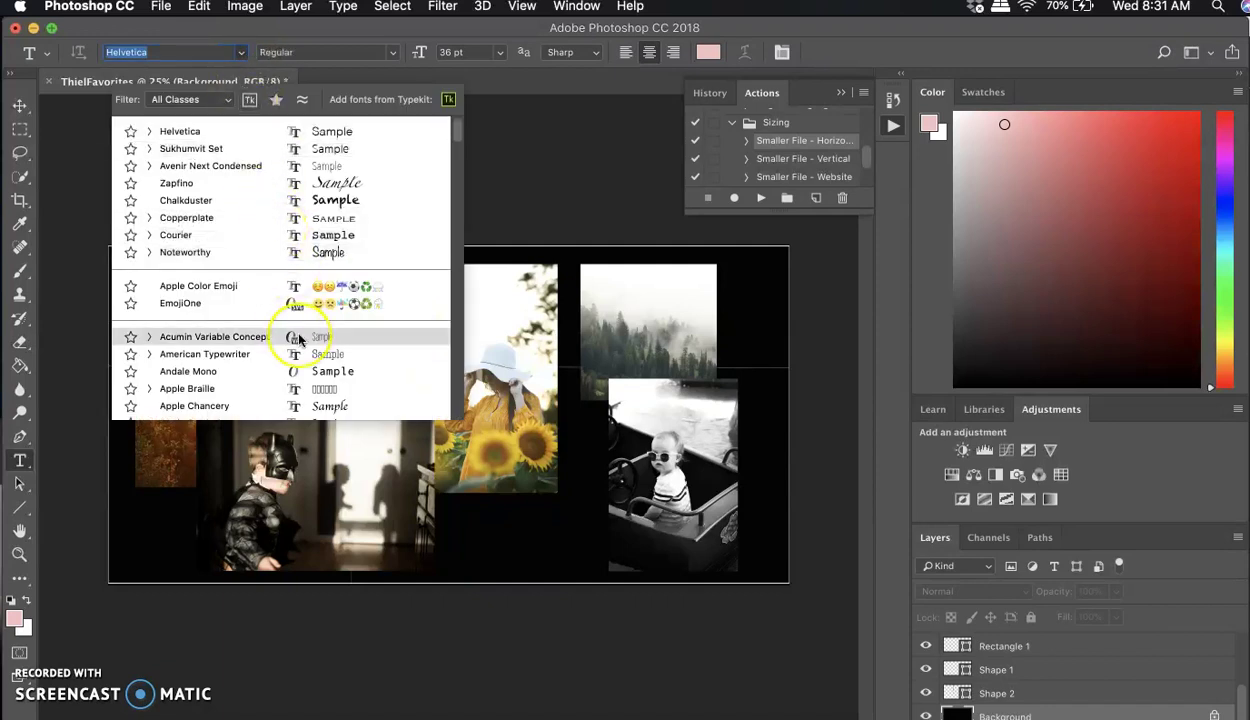
scroll(298, 340, down, 8)
scroll(298, 340, down, 15)
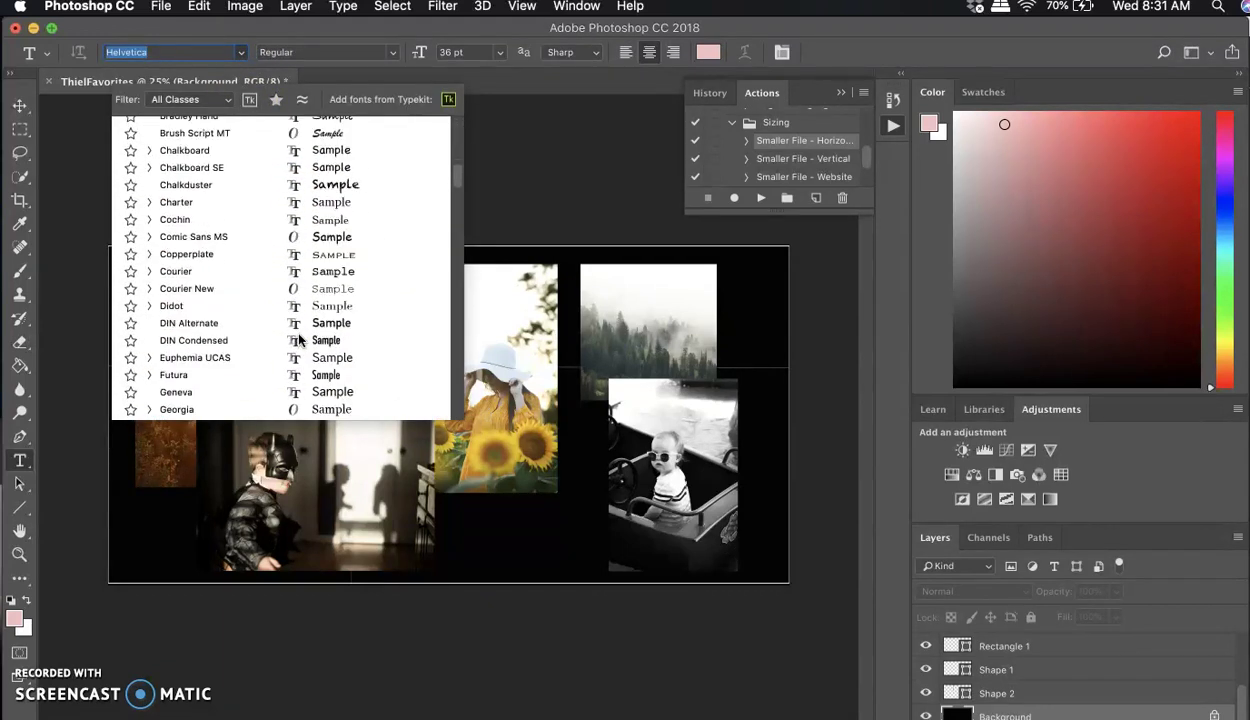
scroll(298, 340, down, 15)
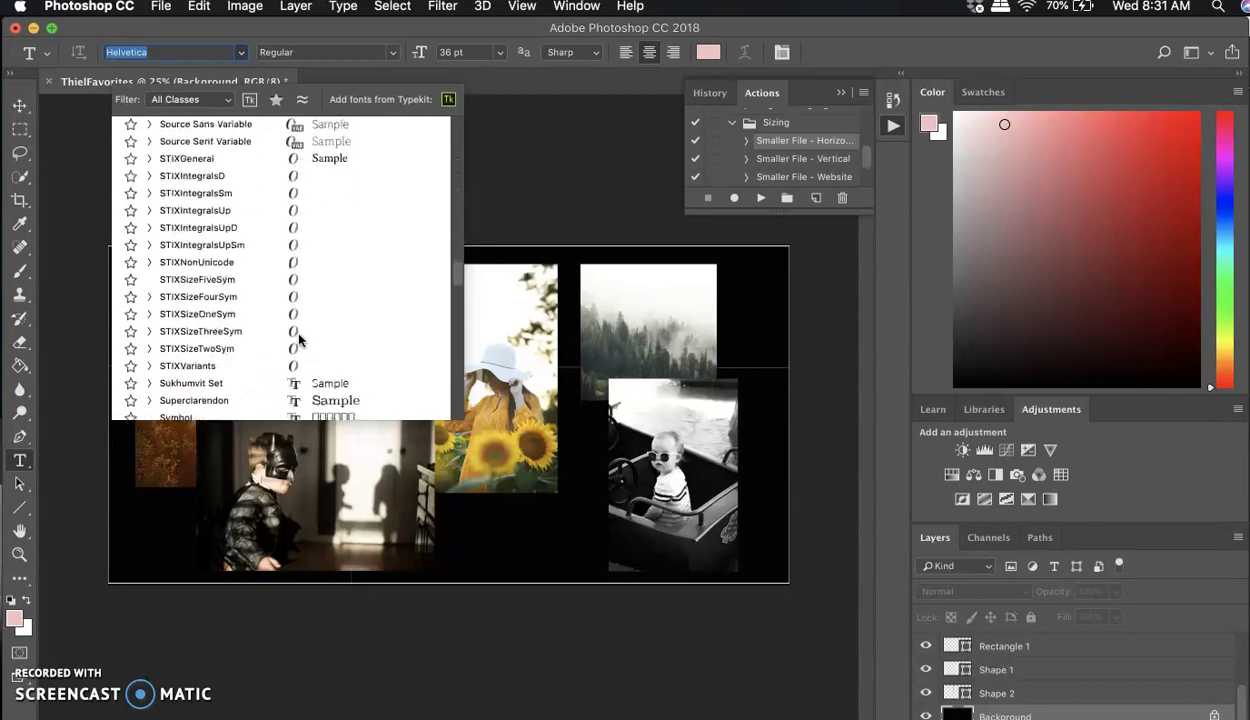
scroll(298, 340, down, 12)
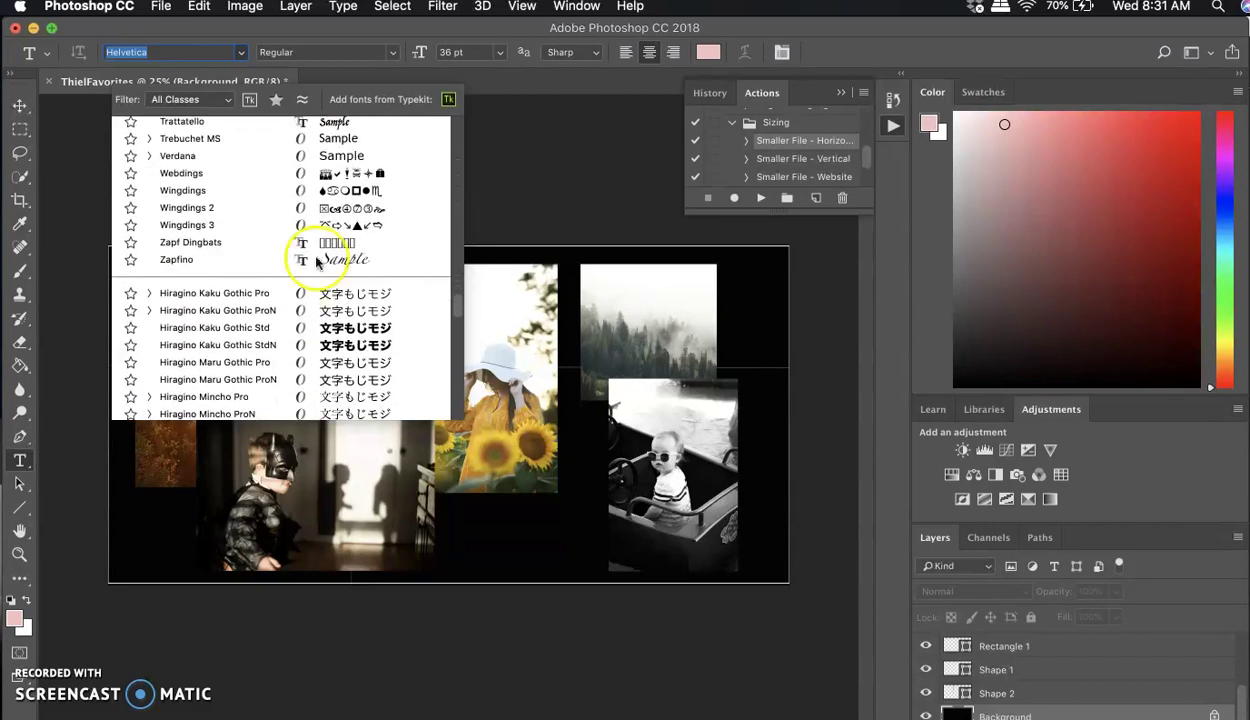
click(241, 52)
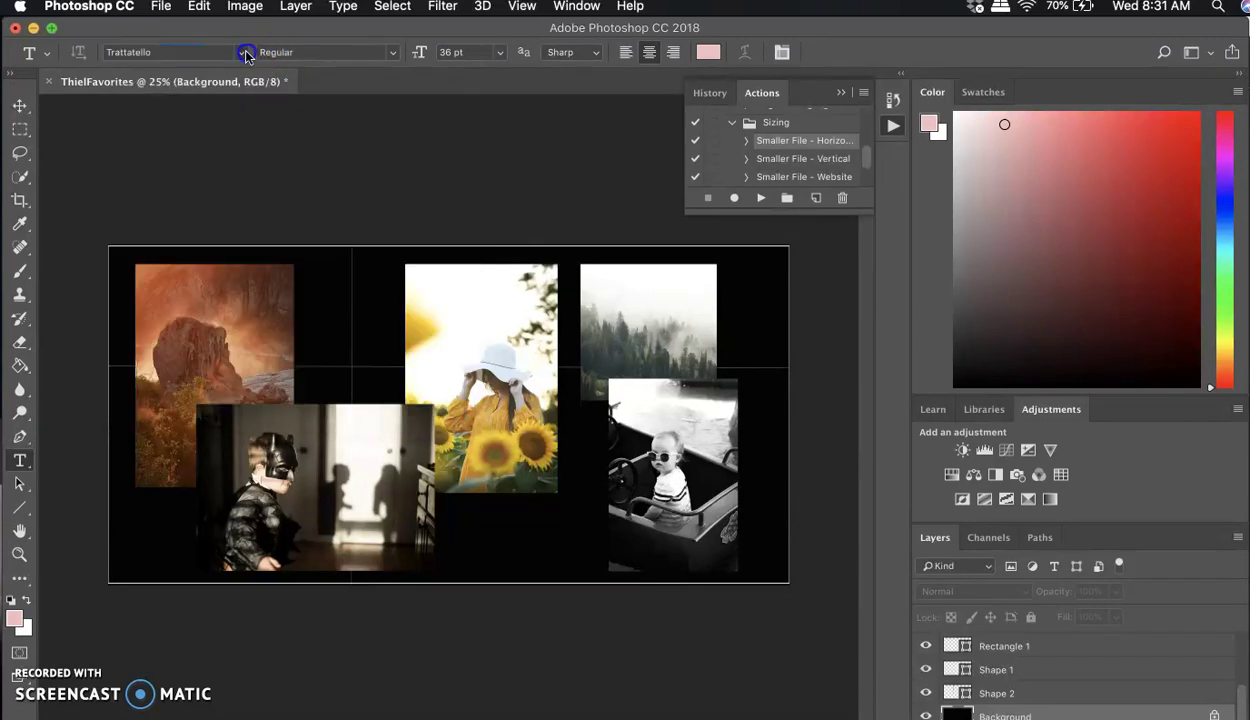
Add the text "Favorites" in the black area below the sunflower photo
click(470, 543)
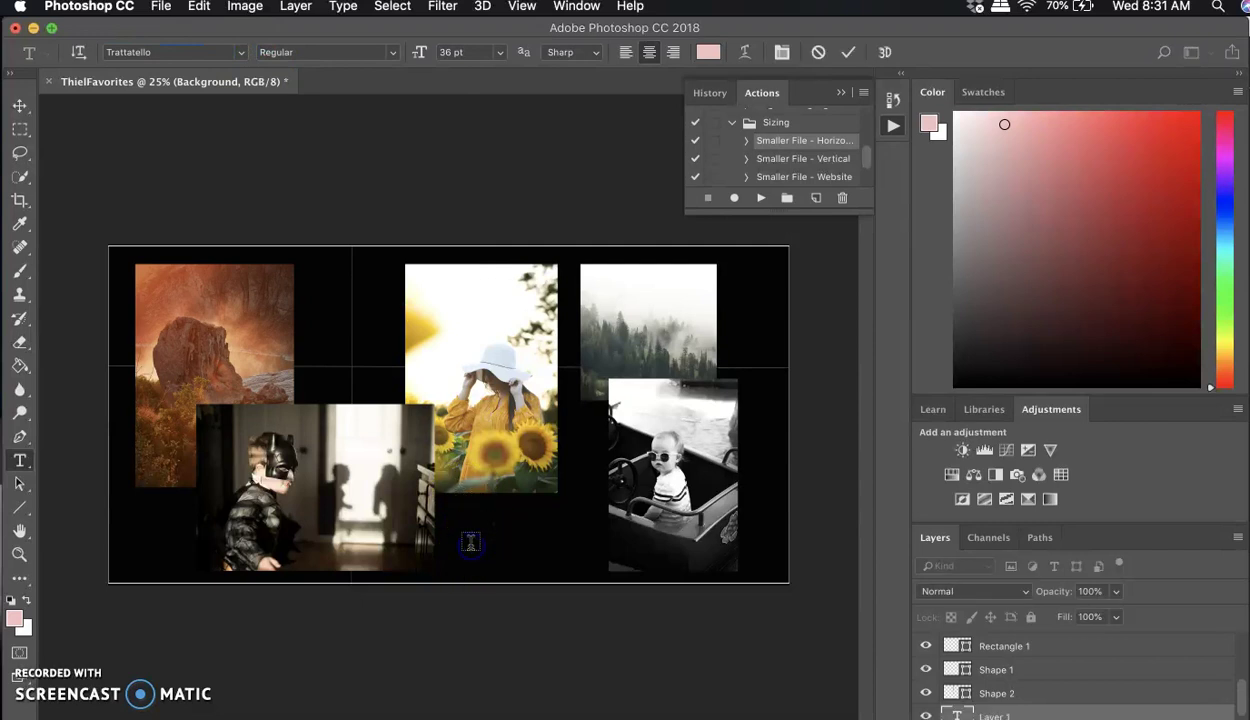
click(480, 533)
click(496, 545)
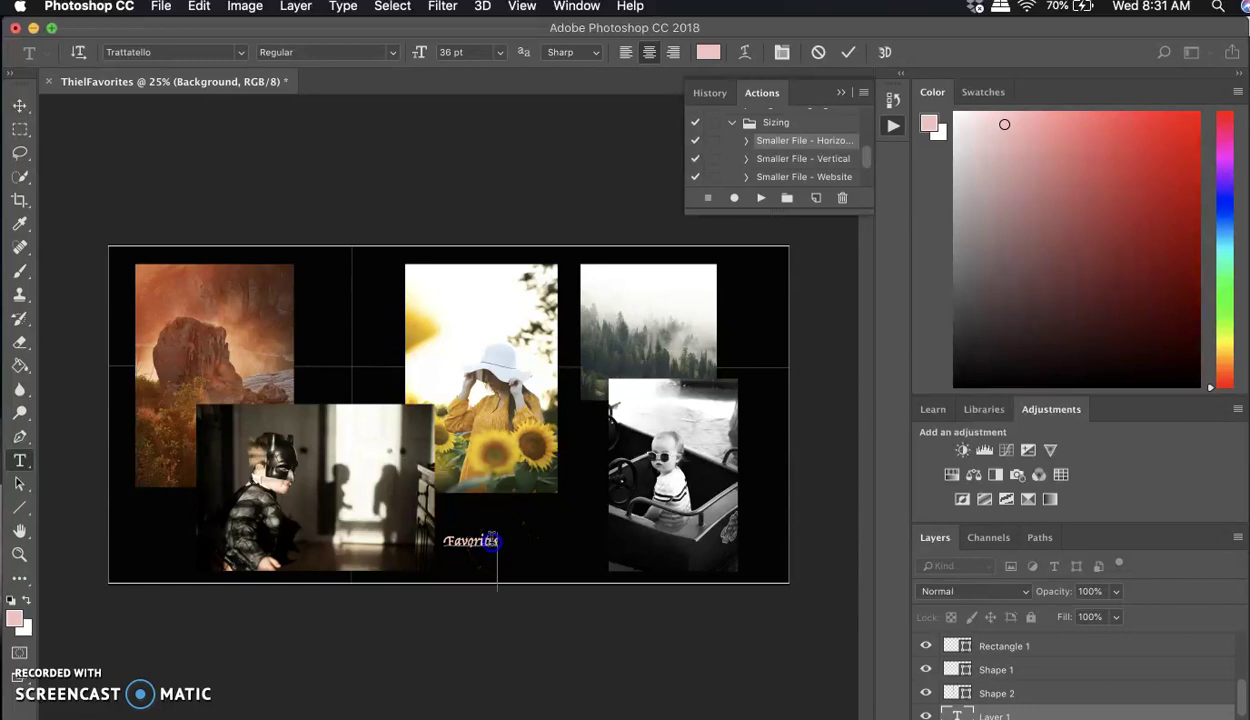
Change the font of the whole word "Favorites" to Helvetica
drag(492, 541, 443, 540)
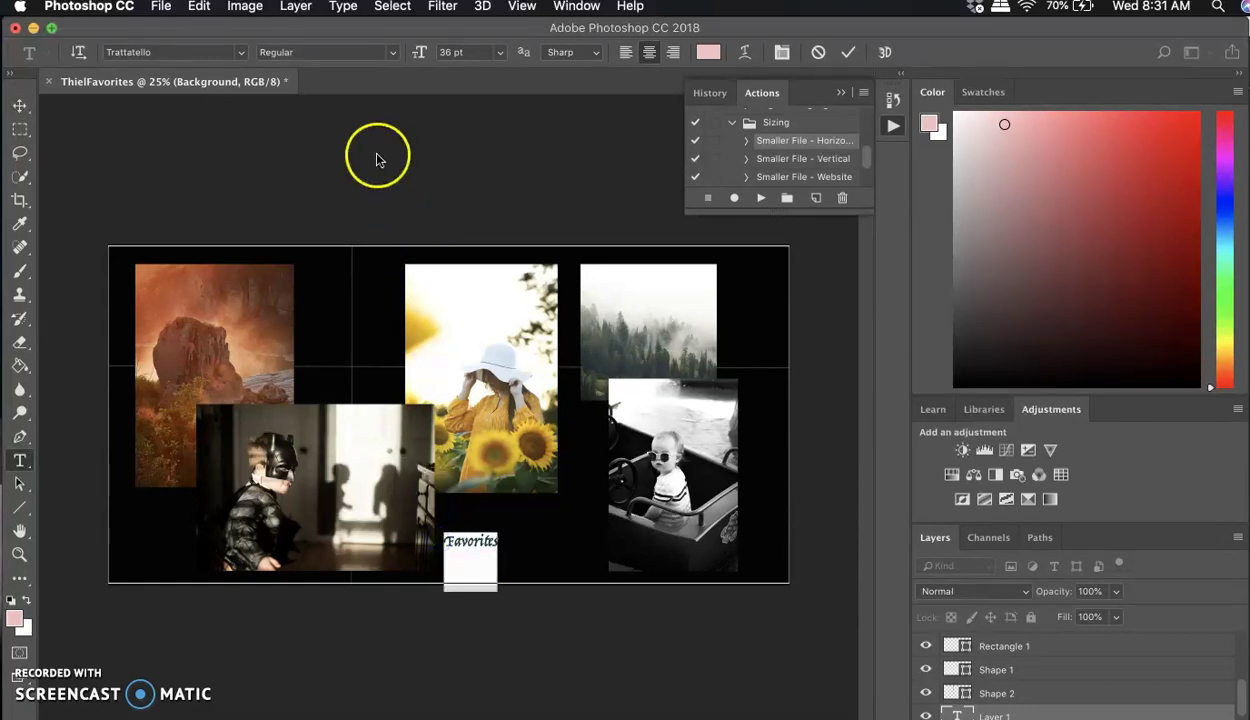
click(233, 51)
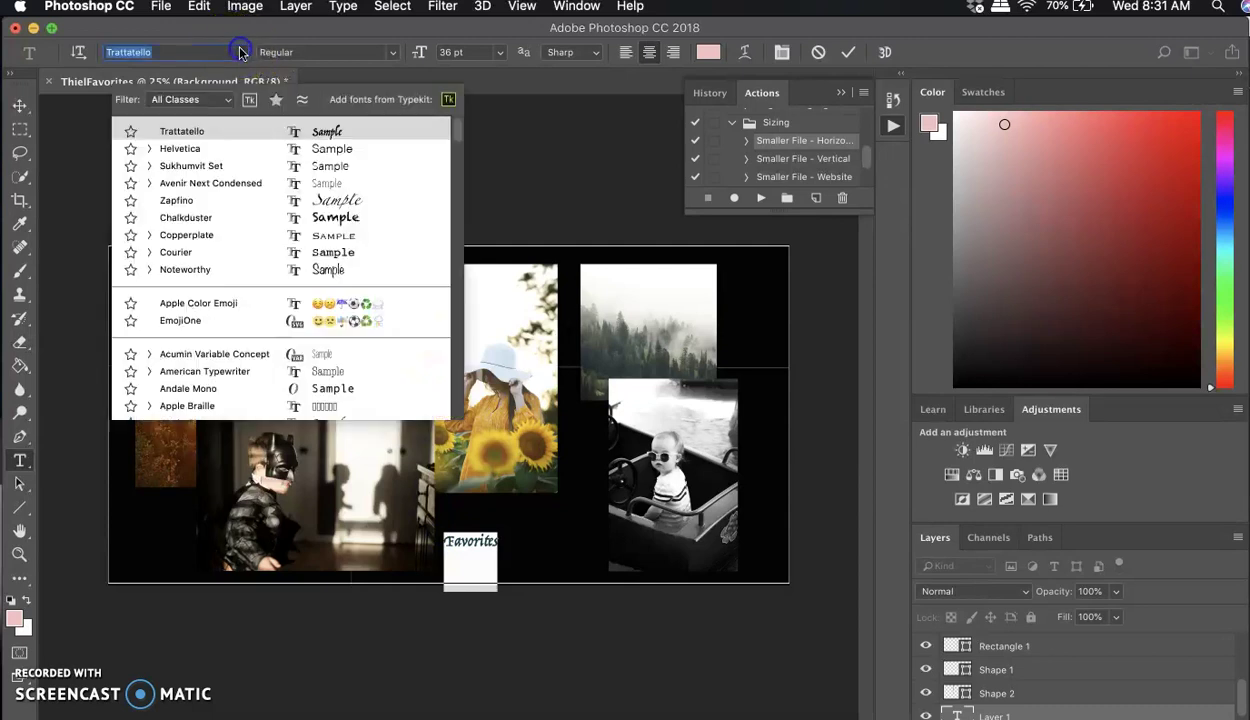
click(213, 150)
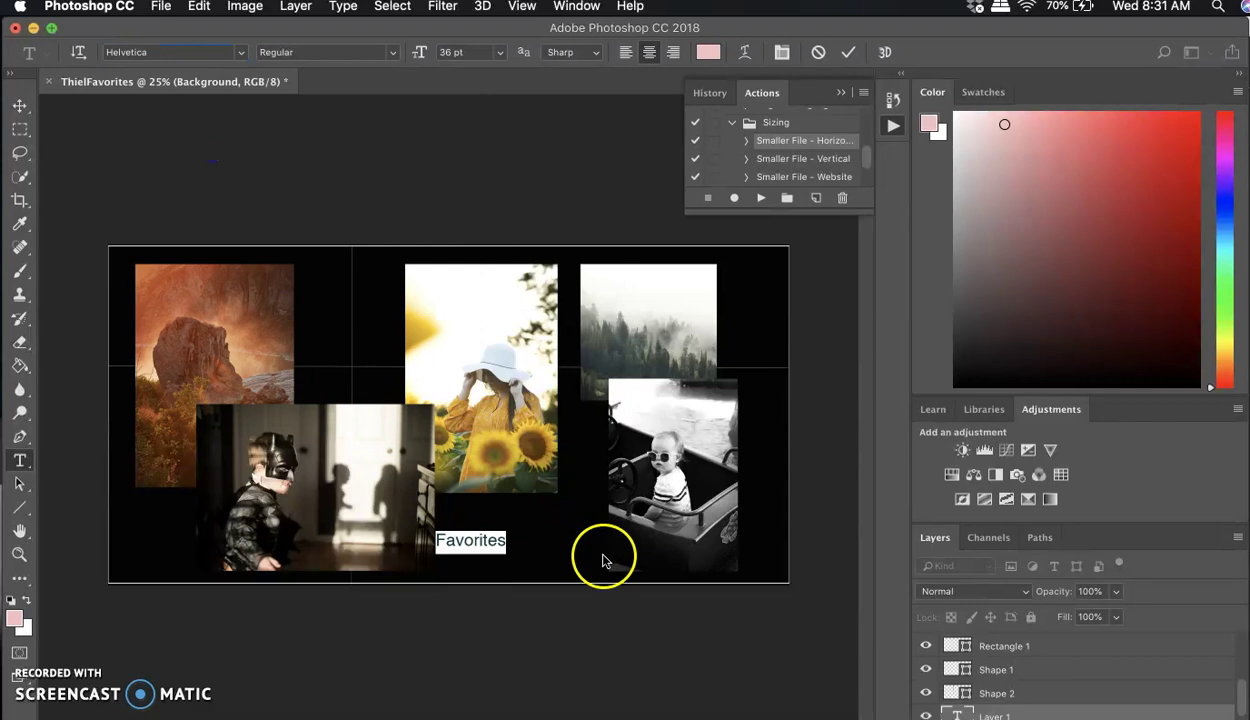
Enlarge the Favorites text to 60 pt and move it into the gap between the Batman and baby photos
click(498, 52)
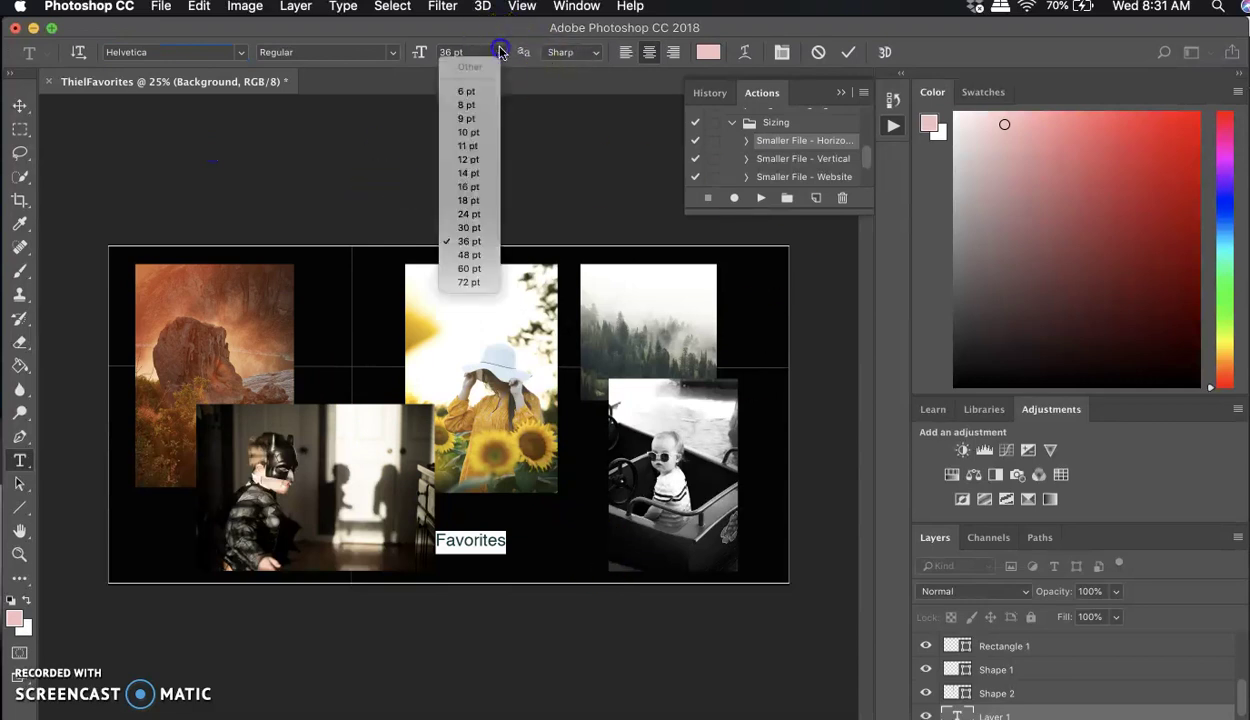
click(478, 270)
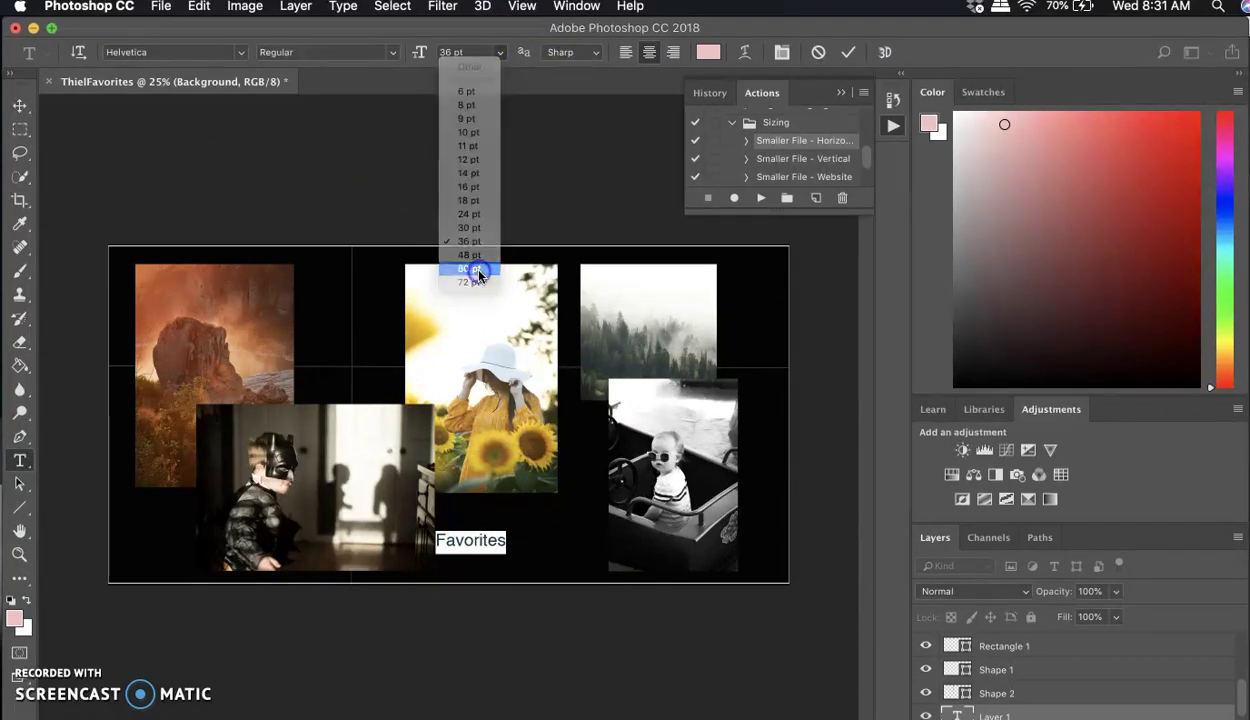
drag(537, 480, 597, 538)
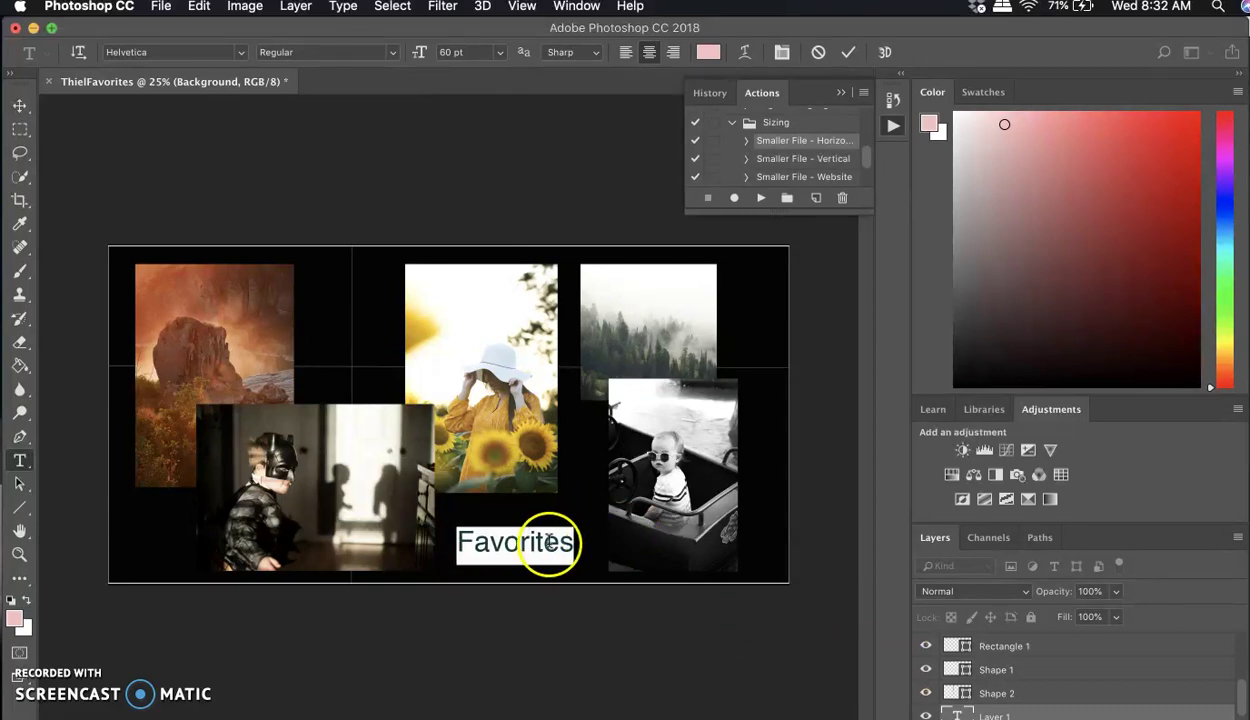
Try moving the Favorites text slightly closer to the baby photo, and undo the move
click(547, 540)
click(555, 538)
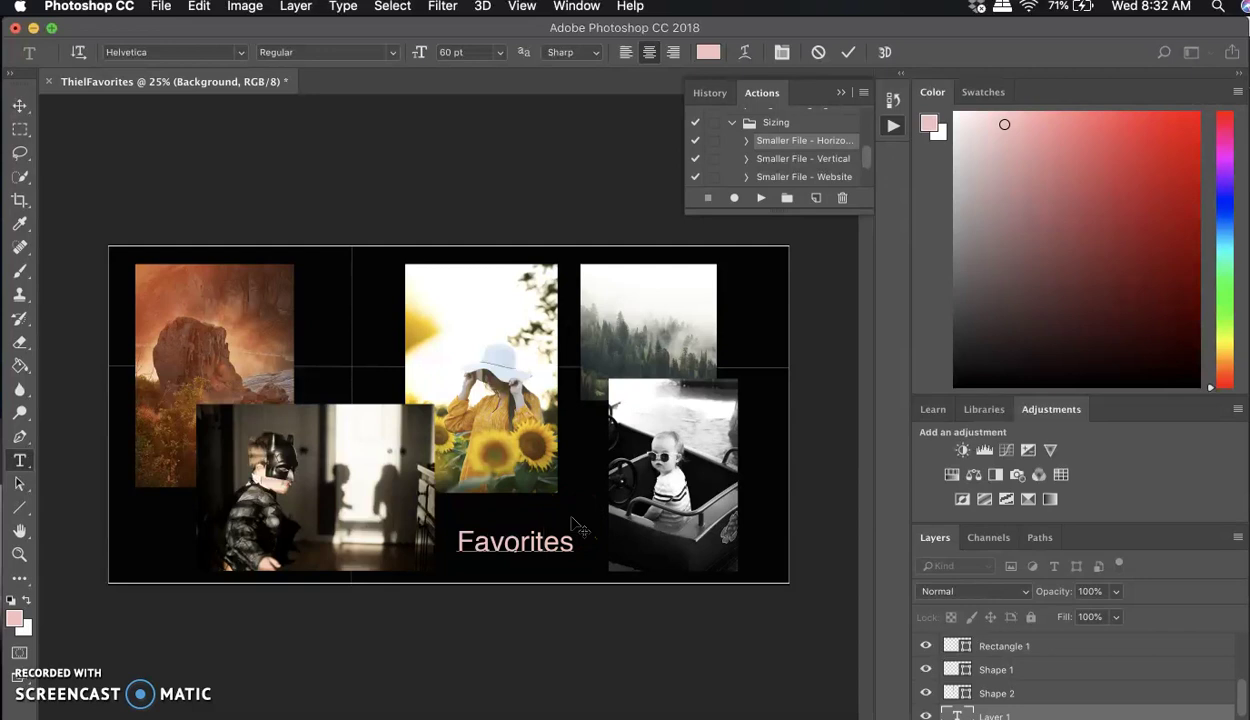
drag(566, 519, 588, 520)
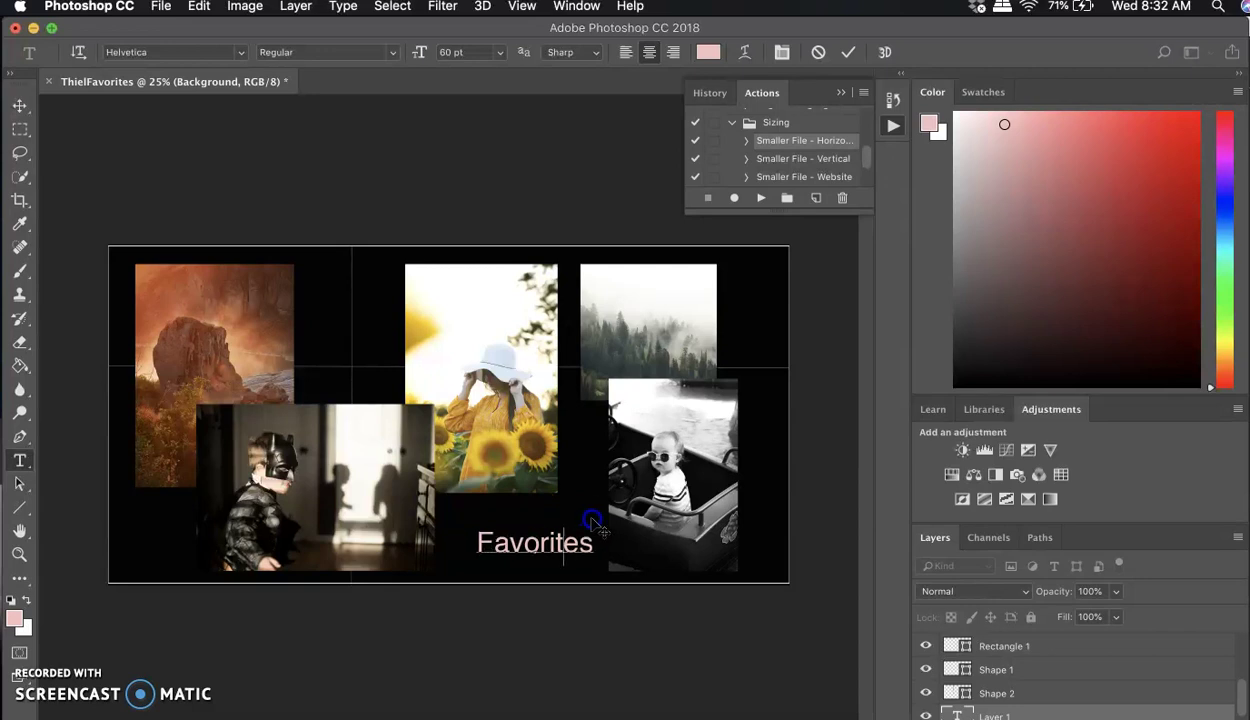
key(super+z)
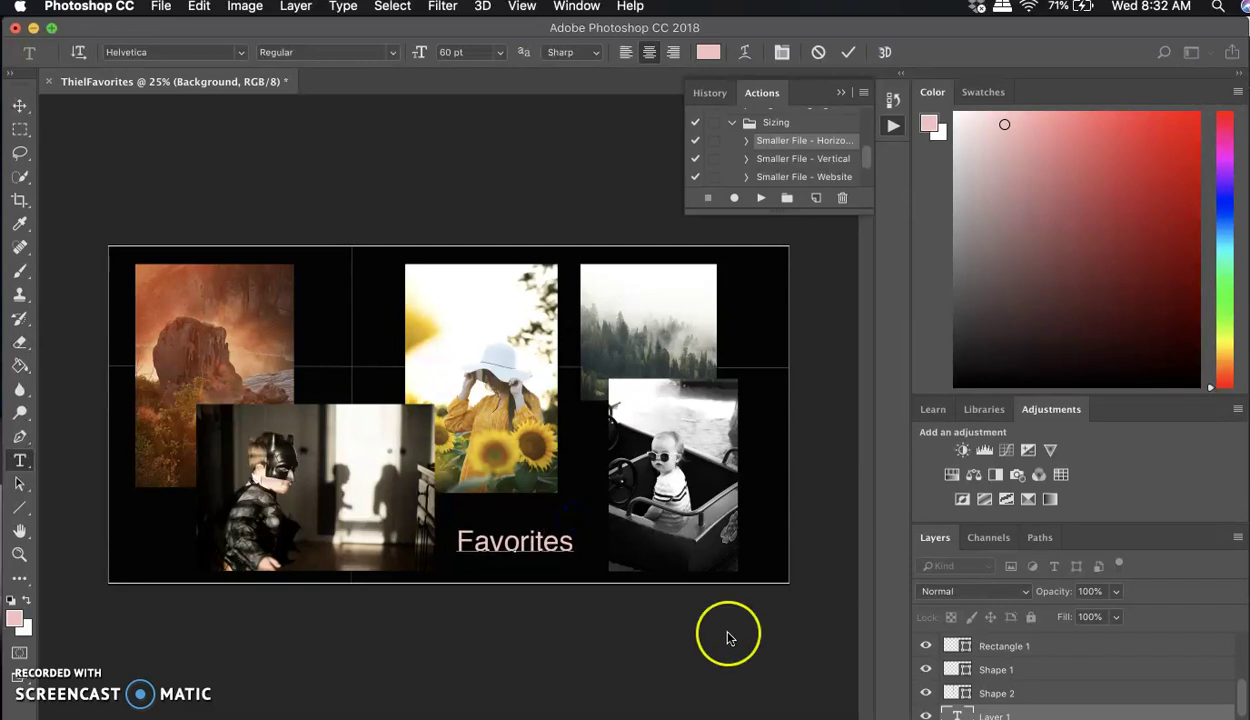
Commit the Favorites text in its place between the Batman and baby photos
drag(530, 544, 571, 562)
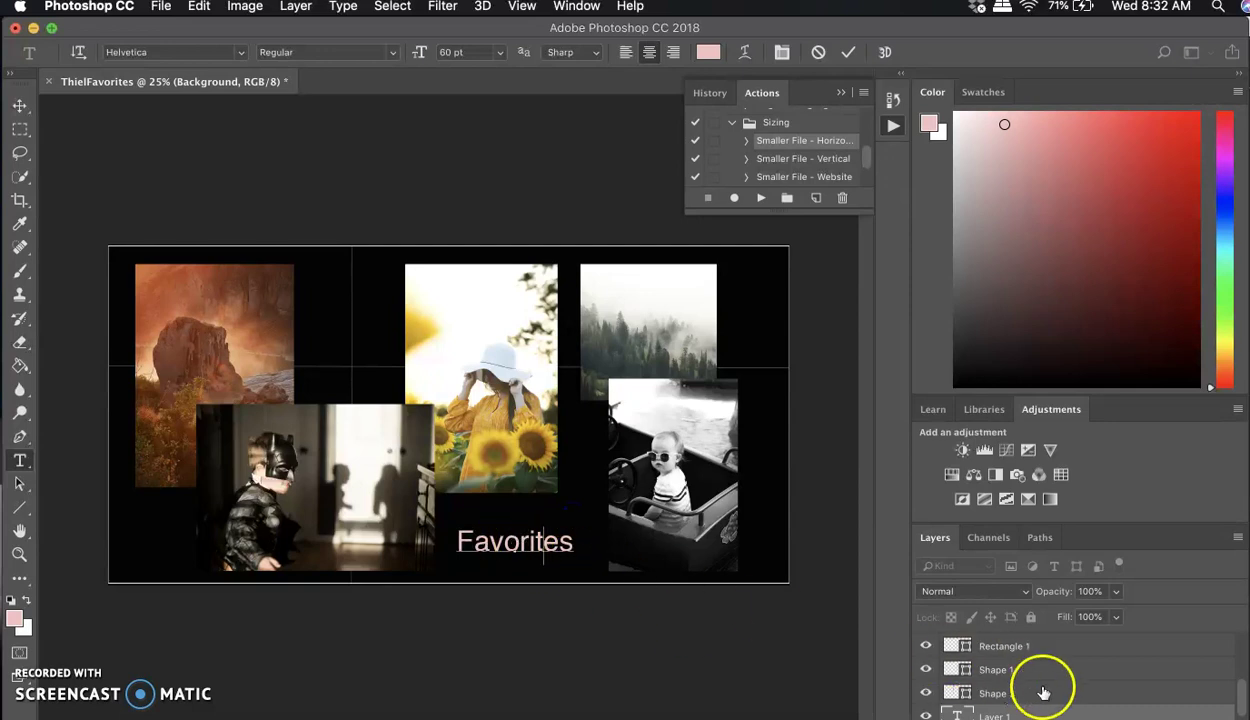
scroll(1018, 686, down, 1)
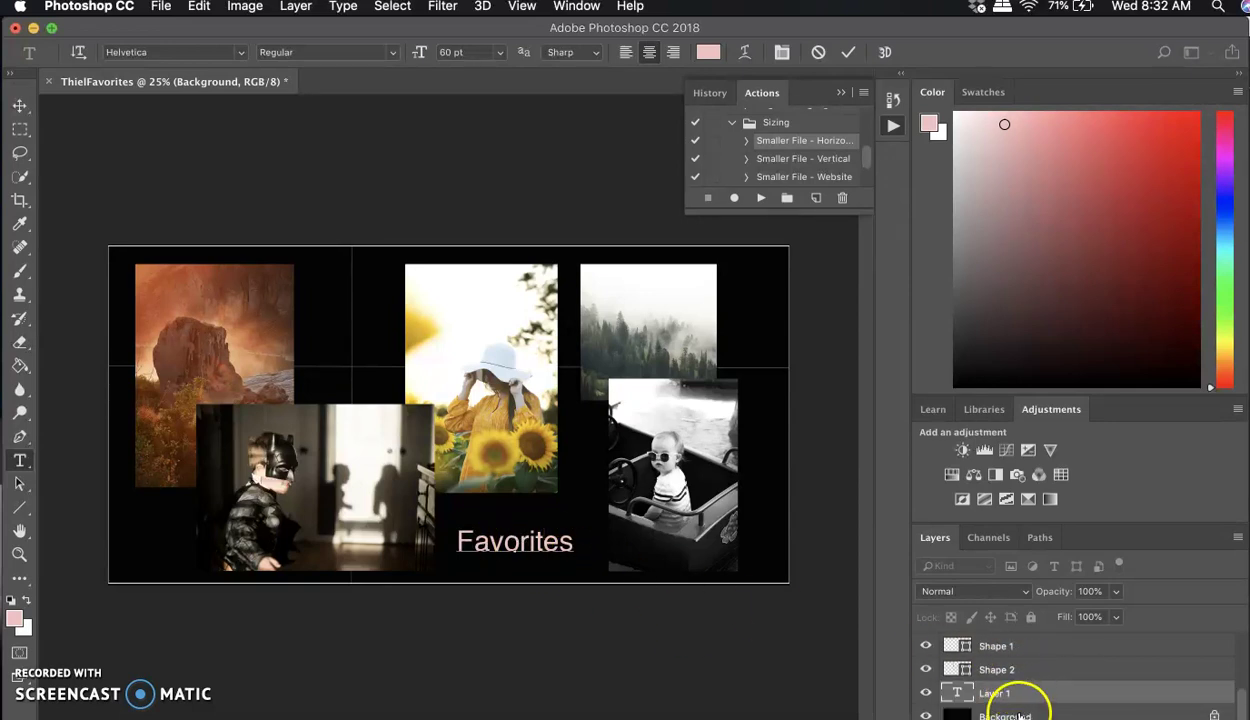
key(super+Return)
click(823, 653)
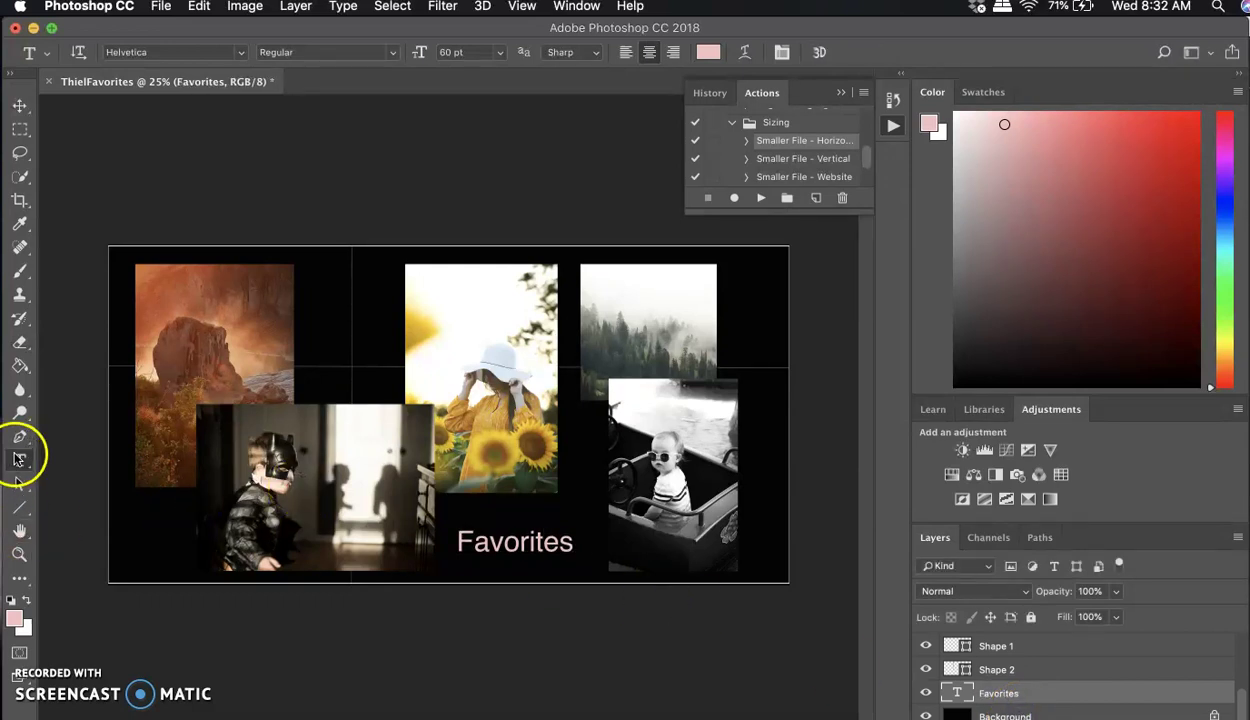
Activate the Rectangle tool and set its fill color to light gray
click(19, 510)
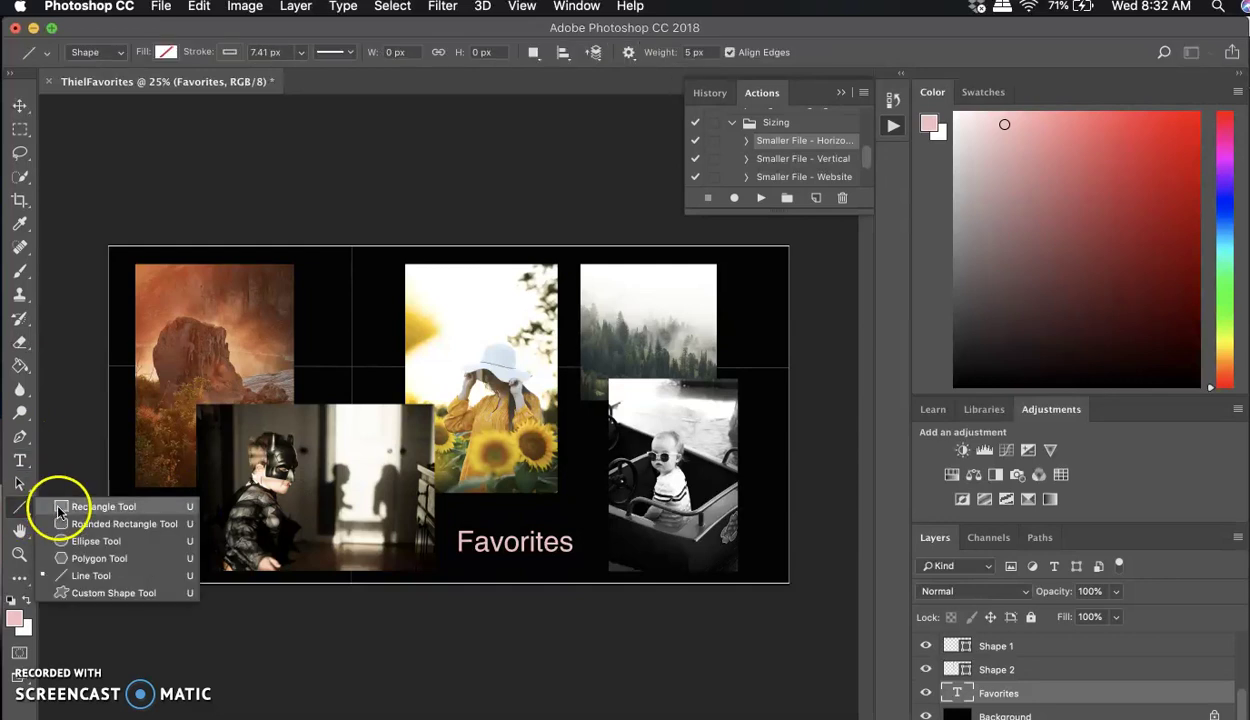
click(57, 507)
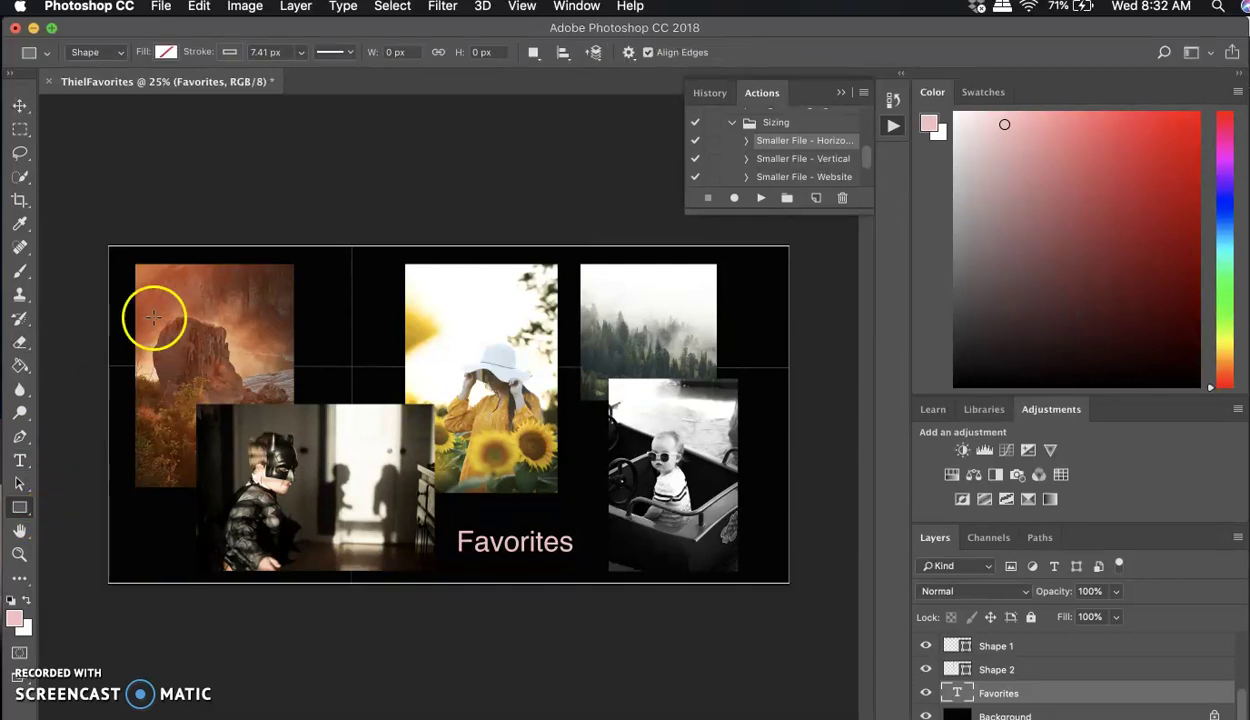
click(168, 51)
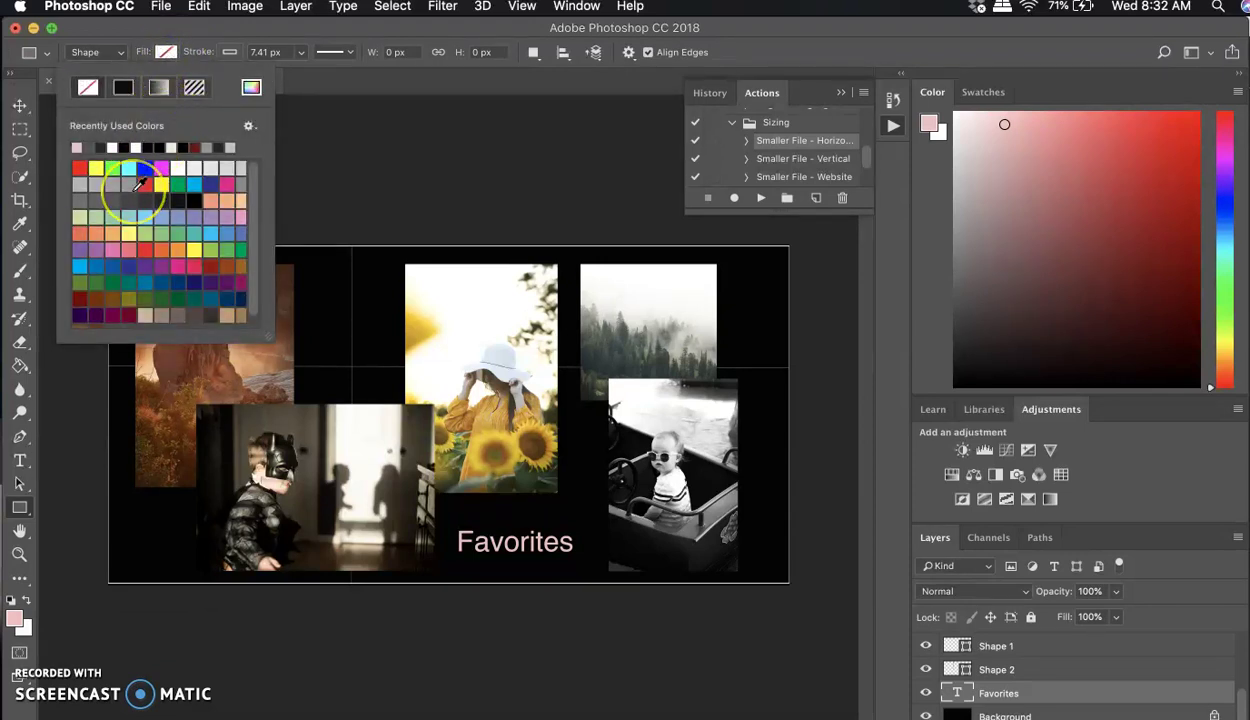
click(84, 185)
click(406, 500)
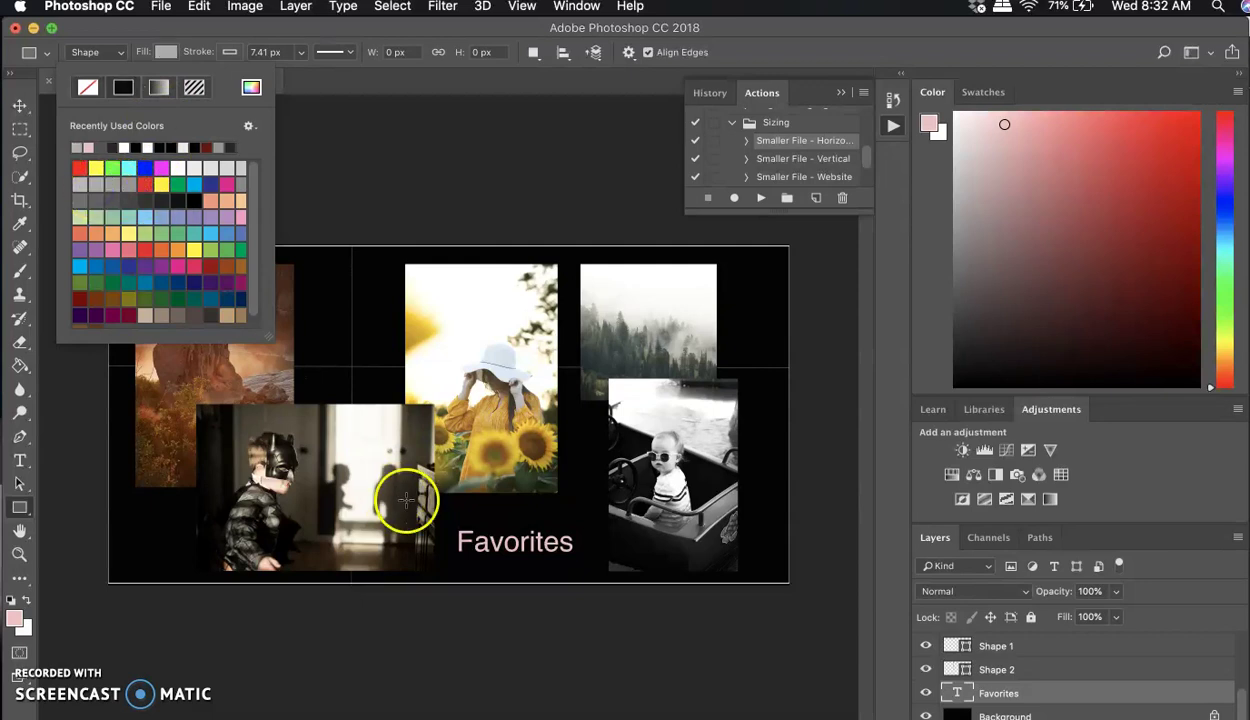
key(Return)
Draw a rectangle about 1173 x 353 px over the Favorites text and move its layer beneath the text layer
drag(447, 522, 580, 563)
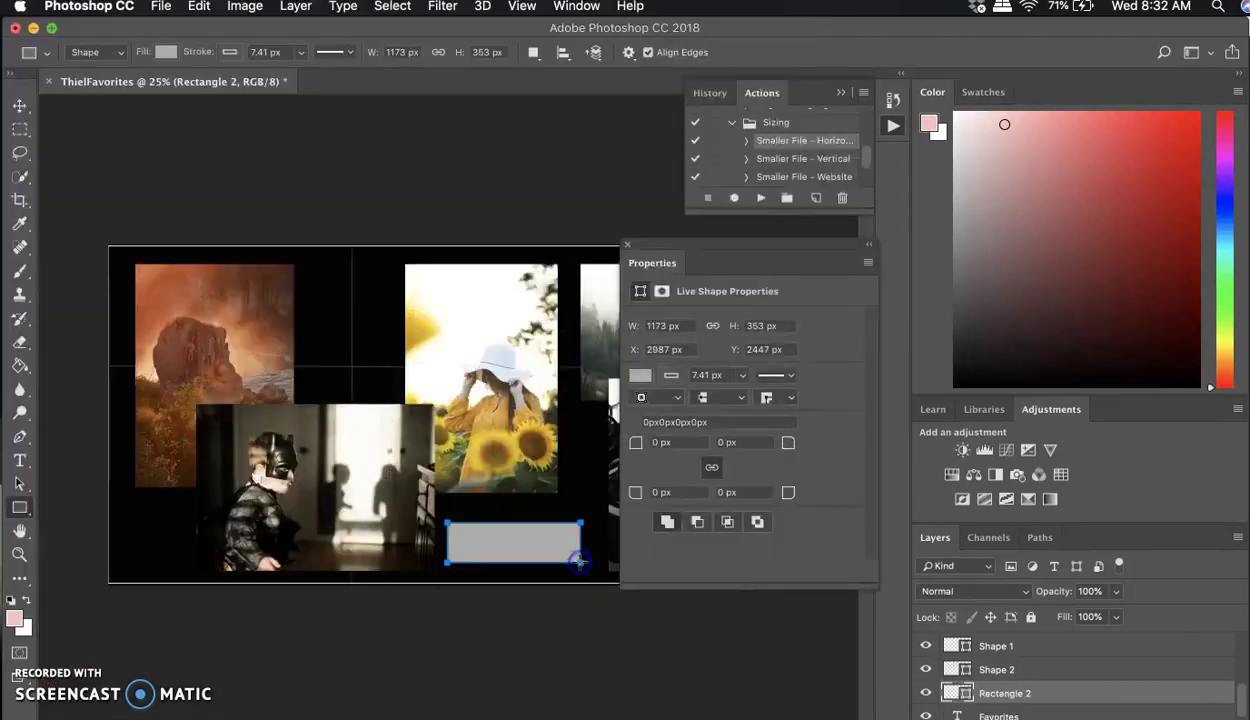
click(497, 547)
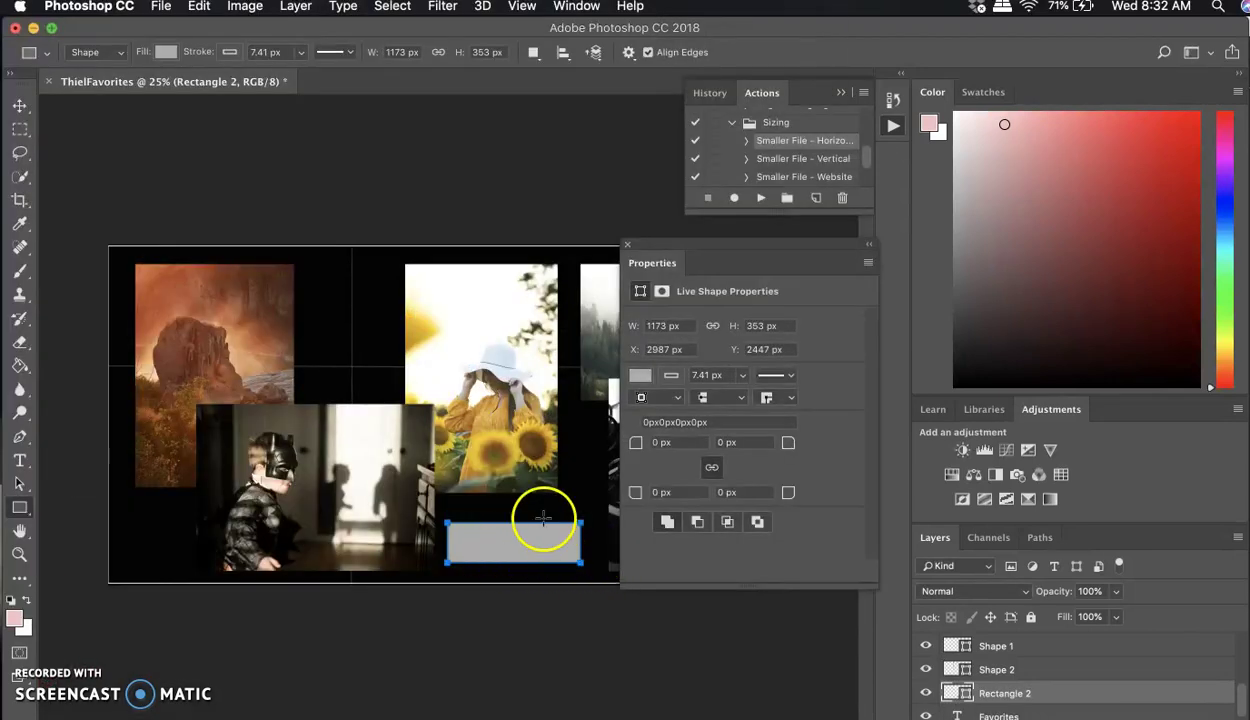
click(628, 246)
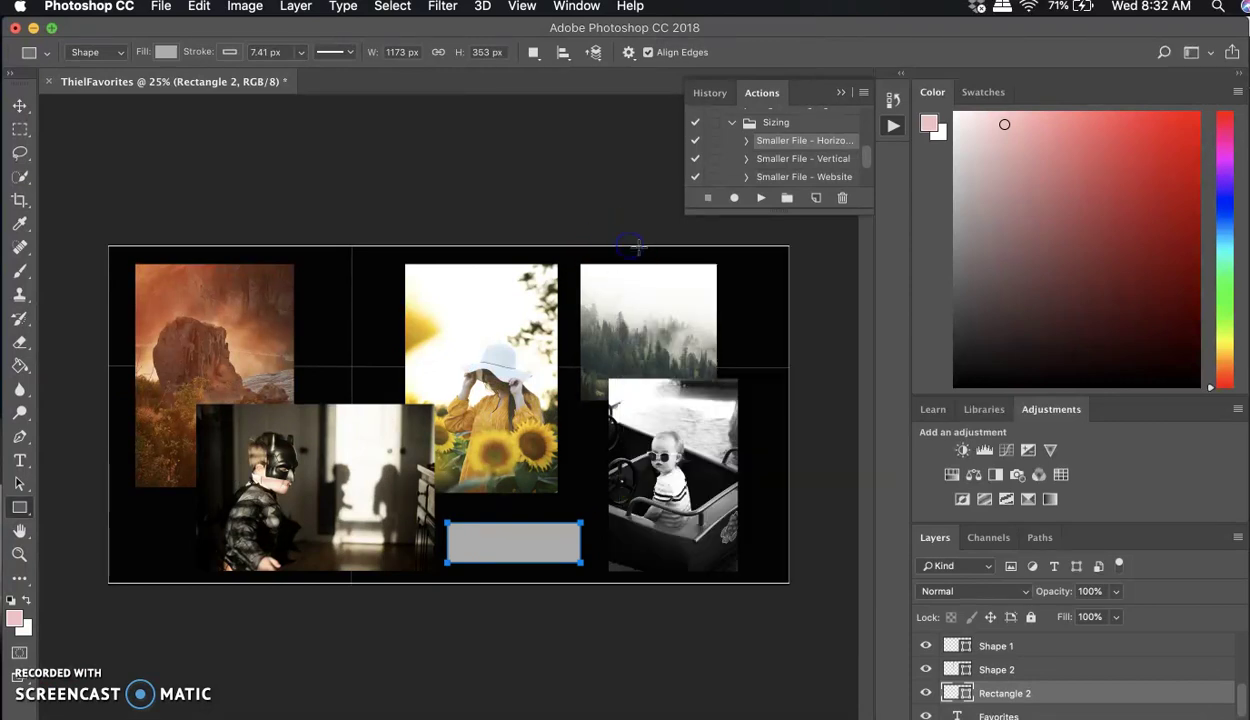
click(1015, 691)
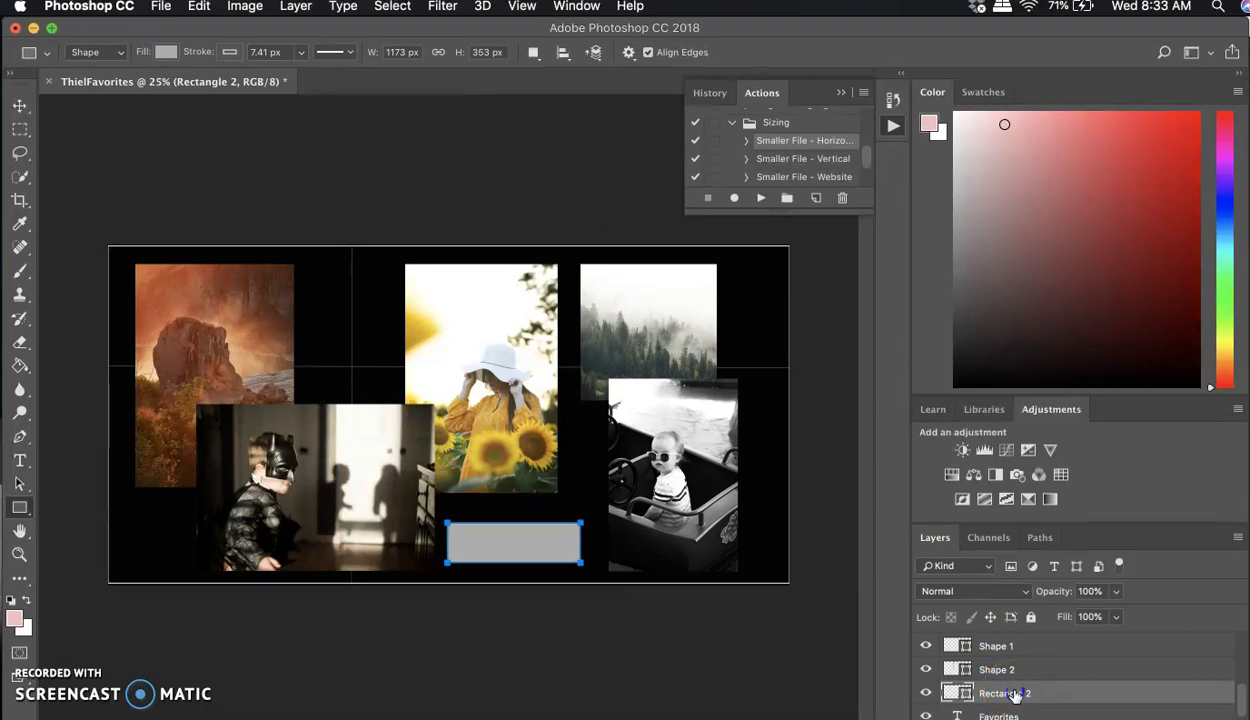
drag(1015, 693, 1021, 716)
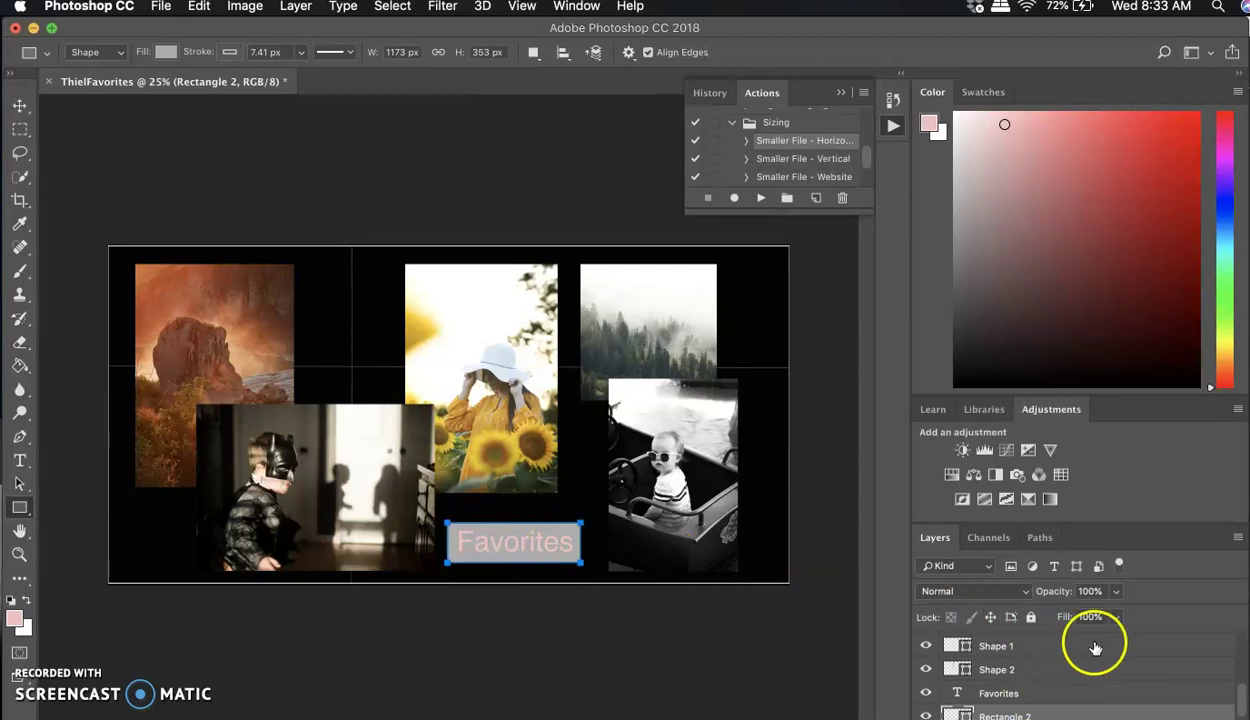
Lower the gray rectangle's opacity to 45% and reselect the Background layer
click(1120, 591)
drag(1118, 617, 1069, 614)
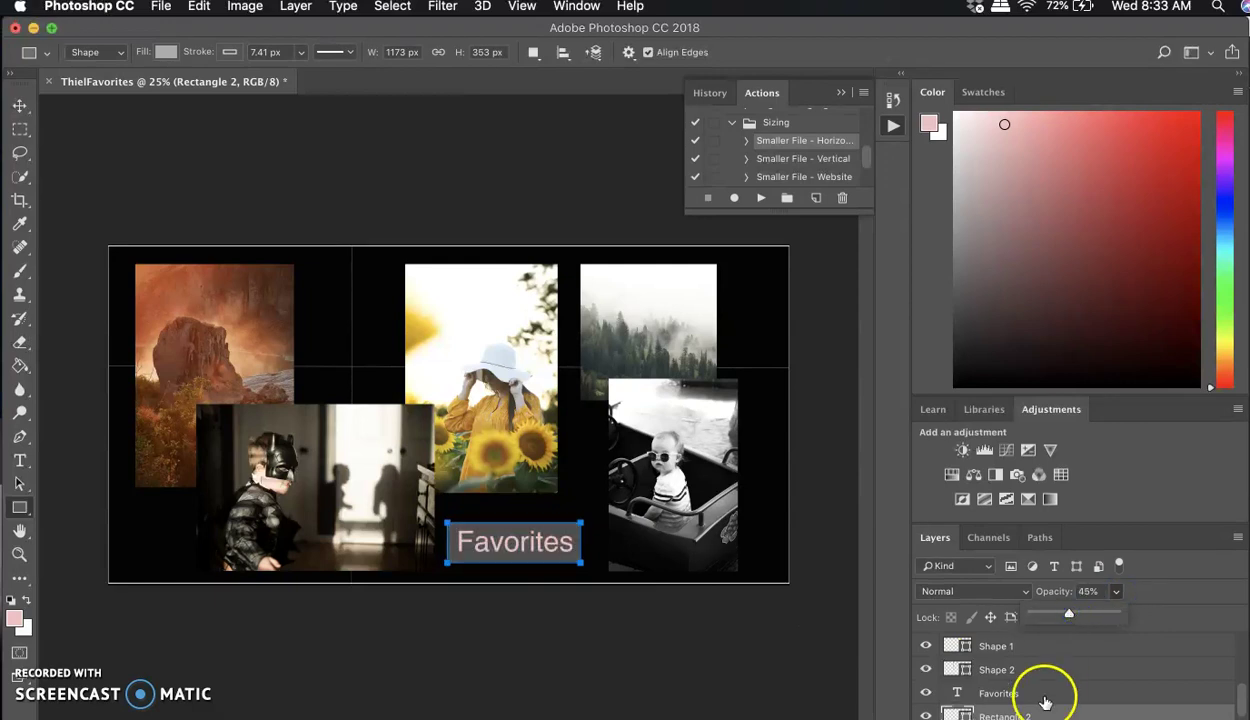
scroll(1046, 698, down, 1)
click(1018, 715)
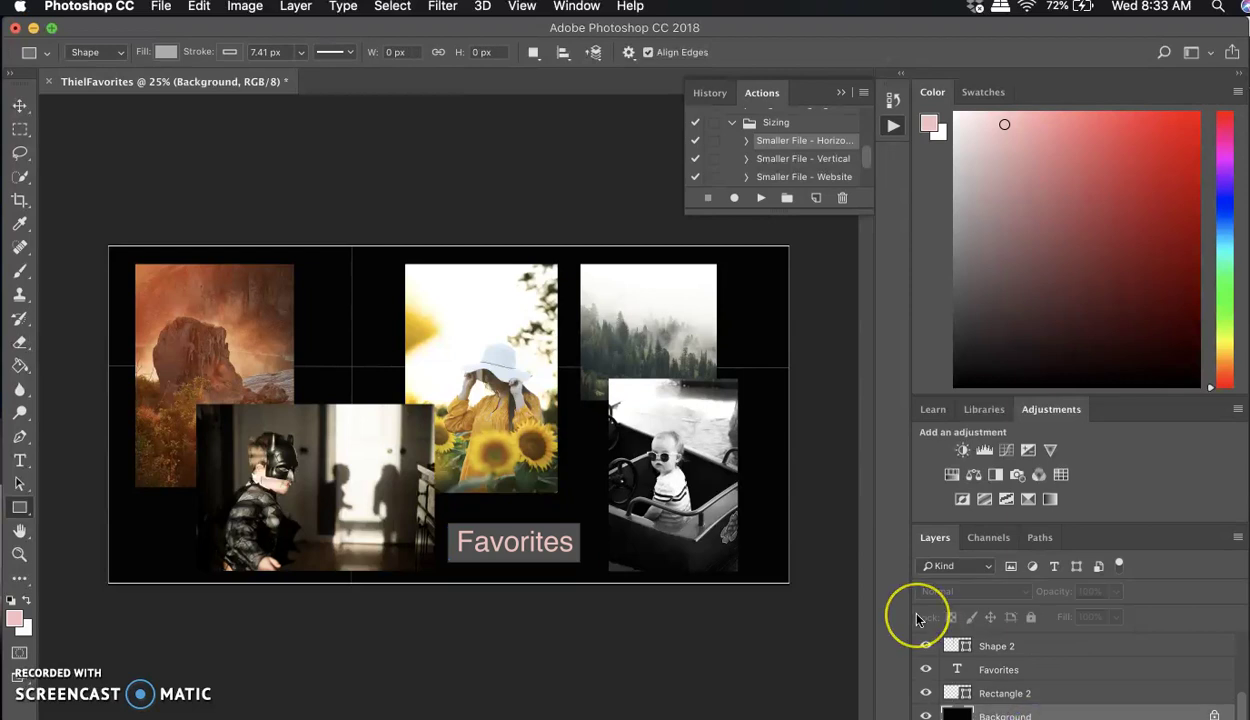